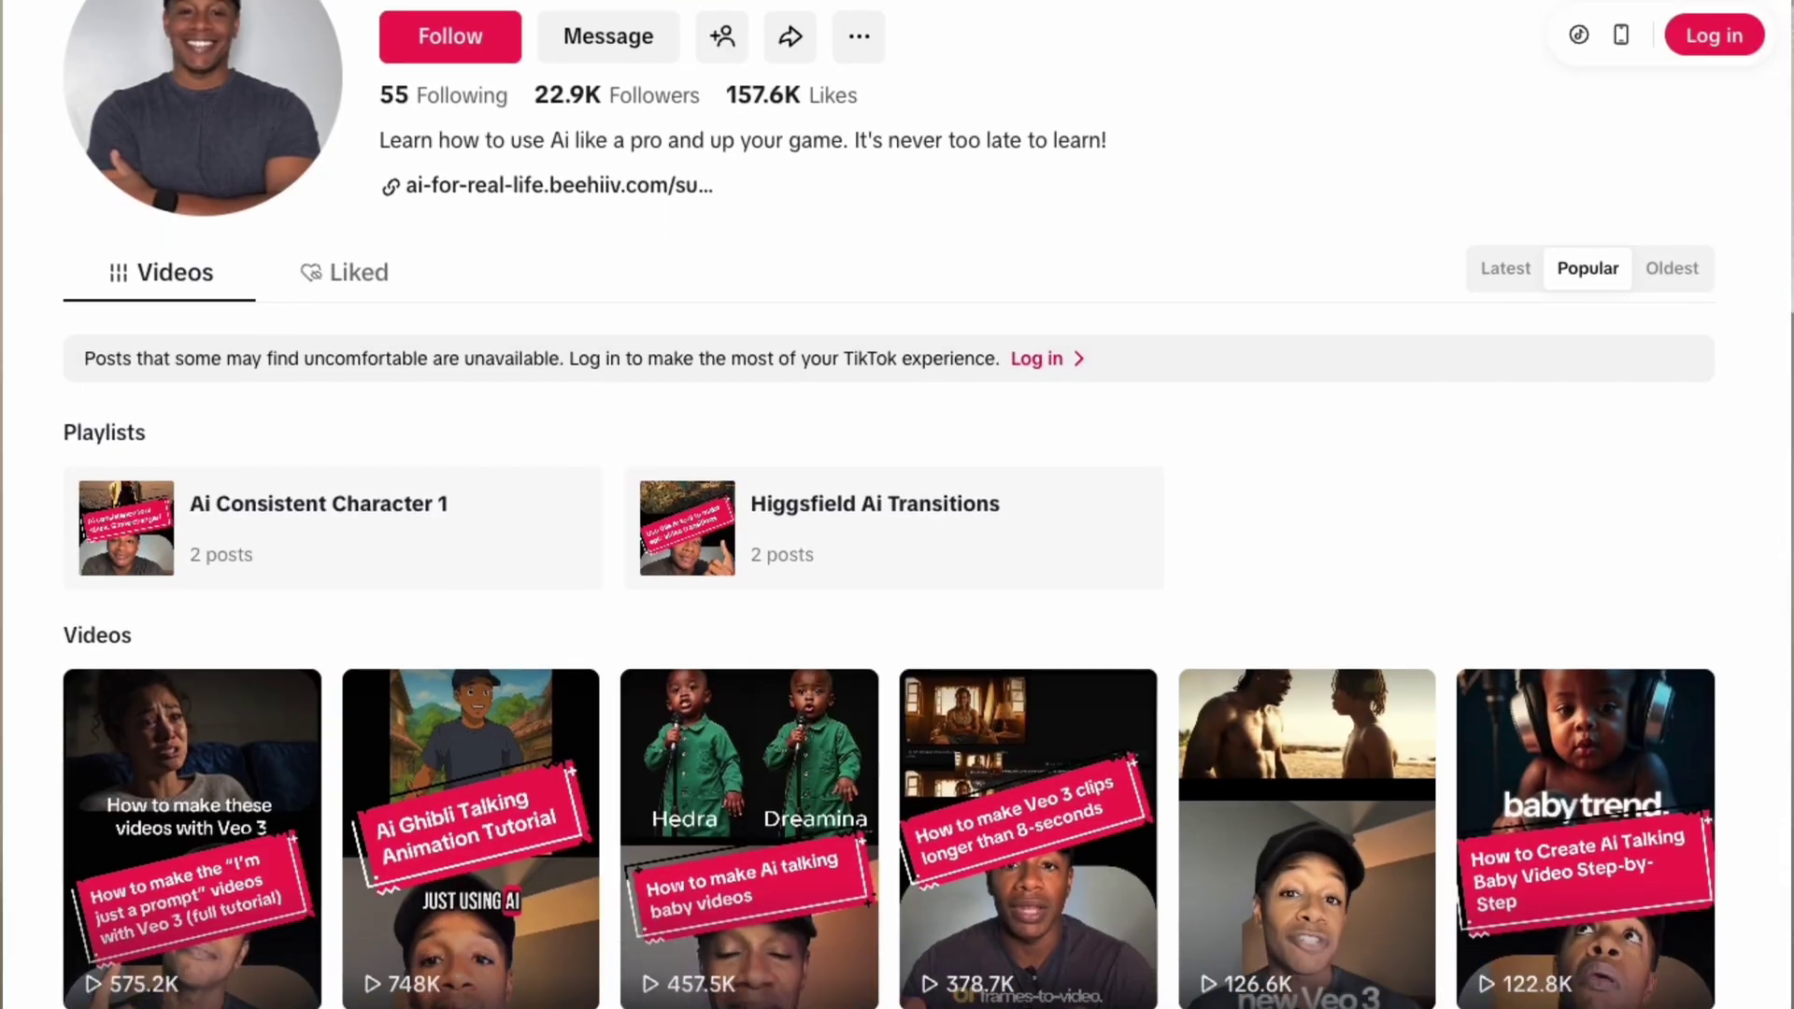
pyautogui.scroll(-3, 897, 505)
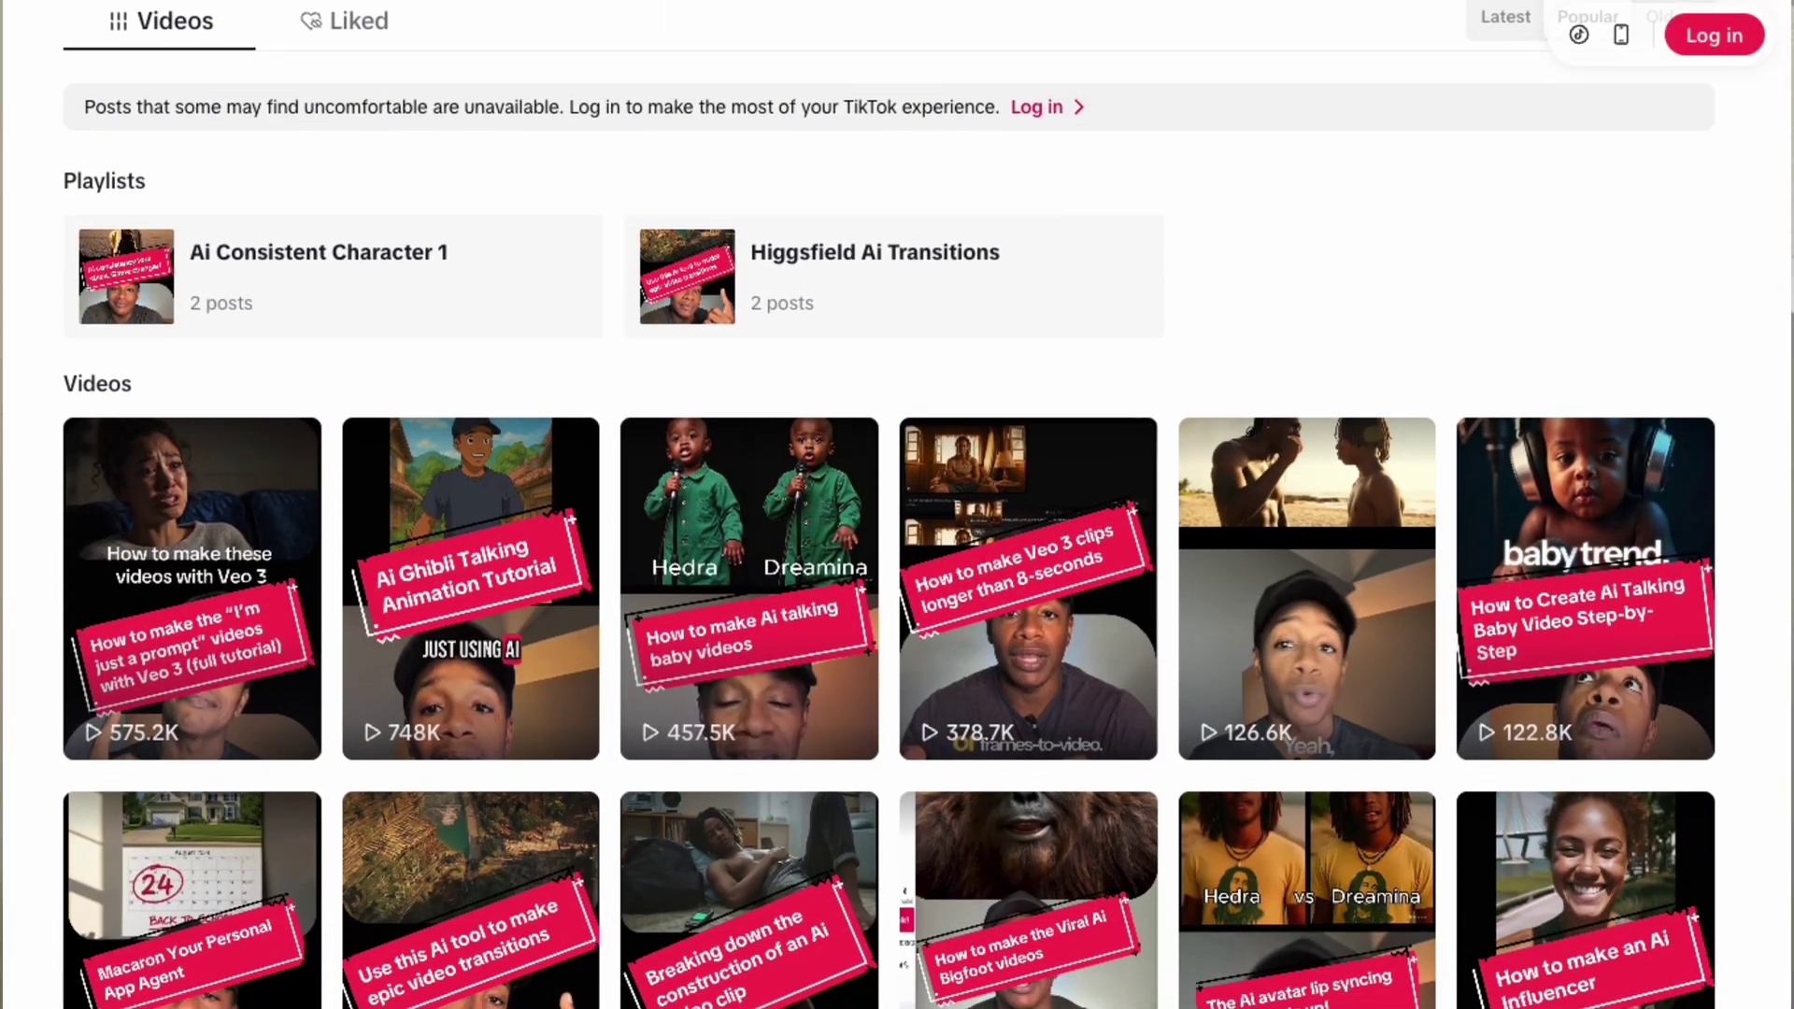
pyautogui.scroll(-2, 897, 504)
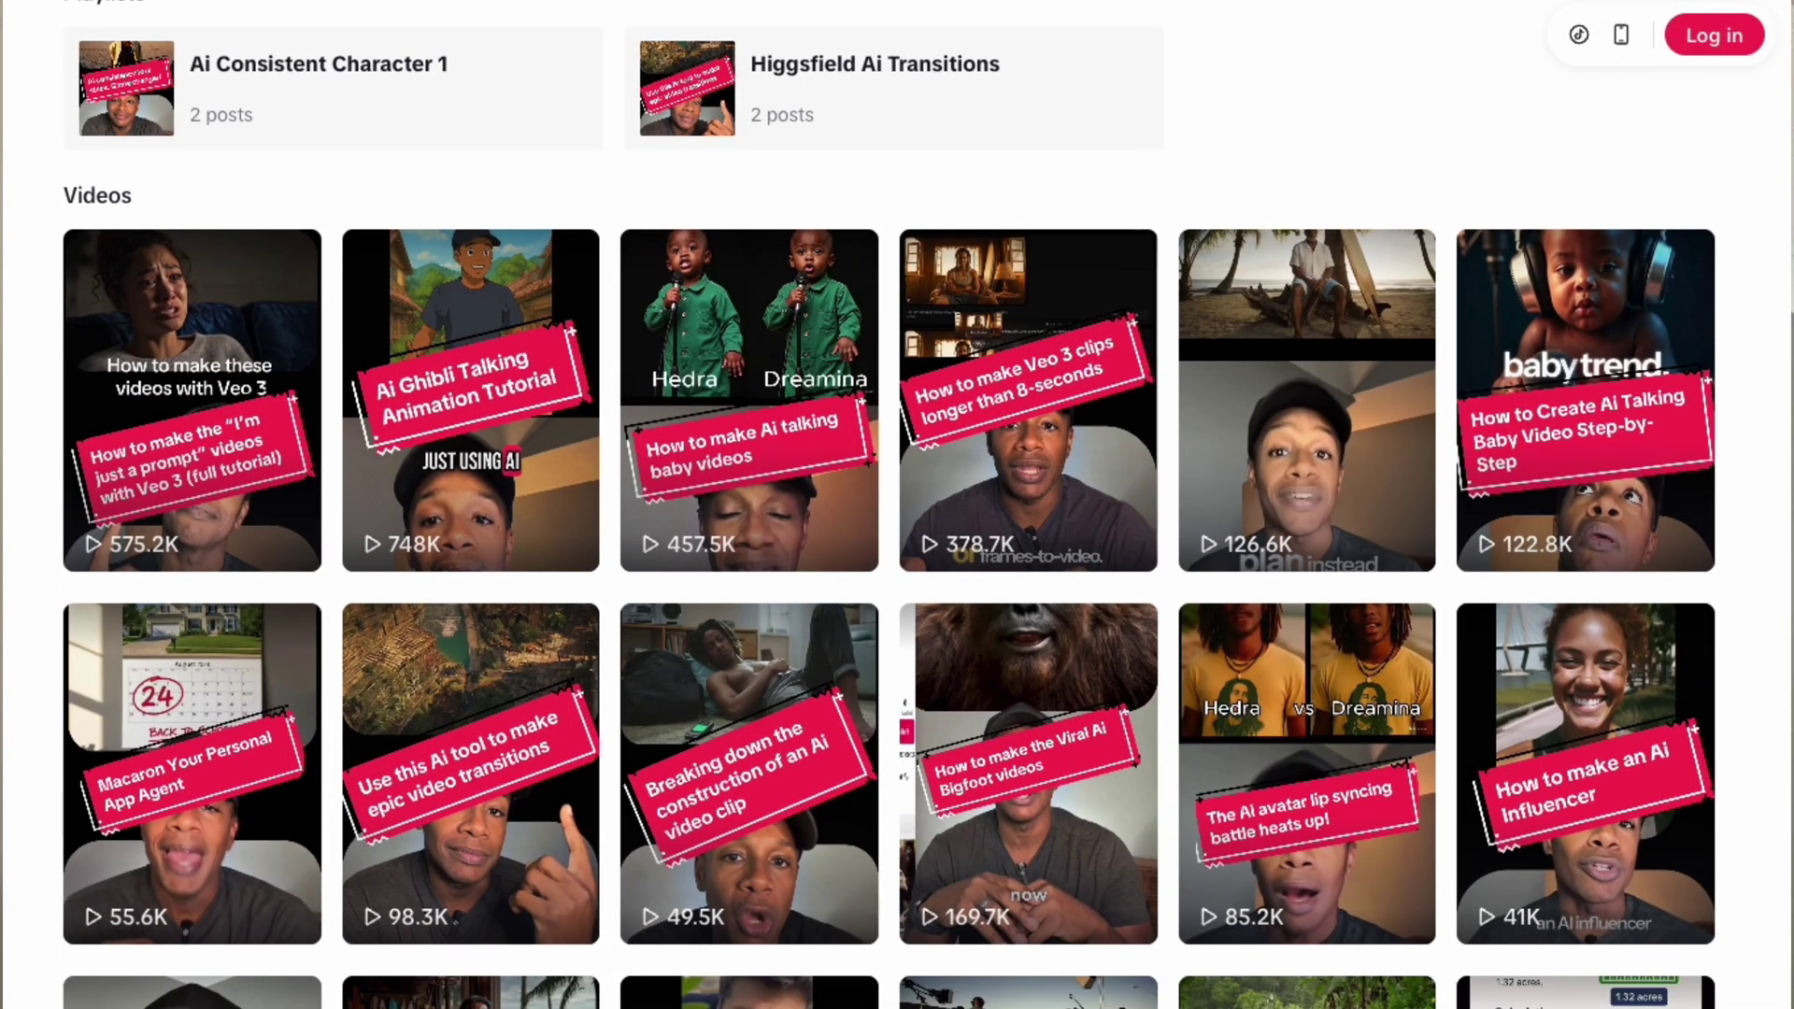
pyautogui.scroll(-3, 897, 505)
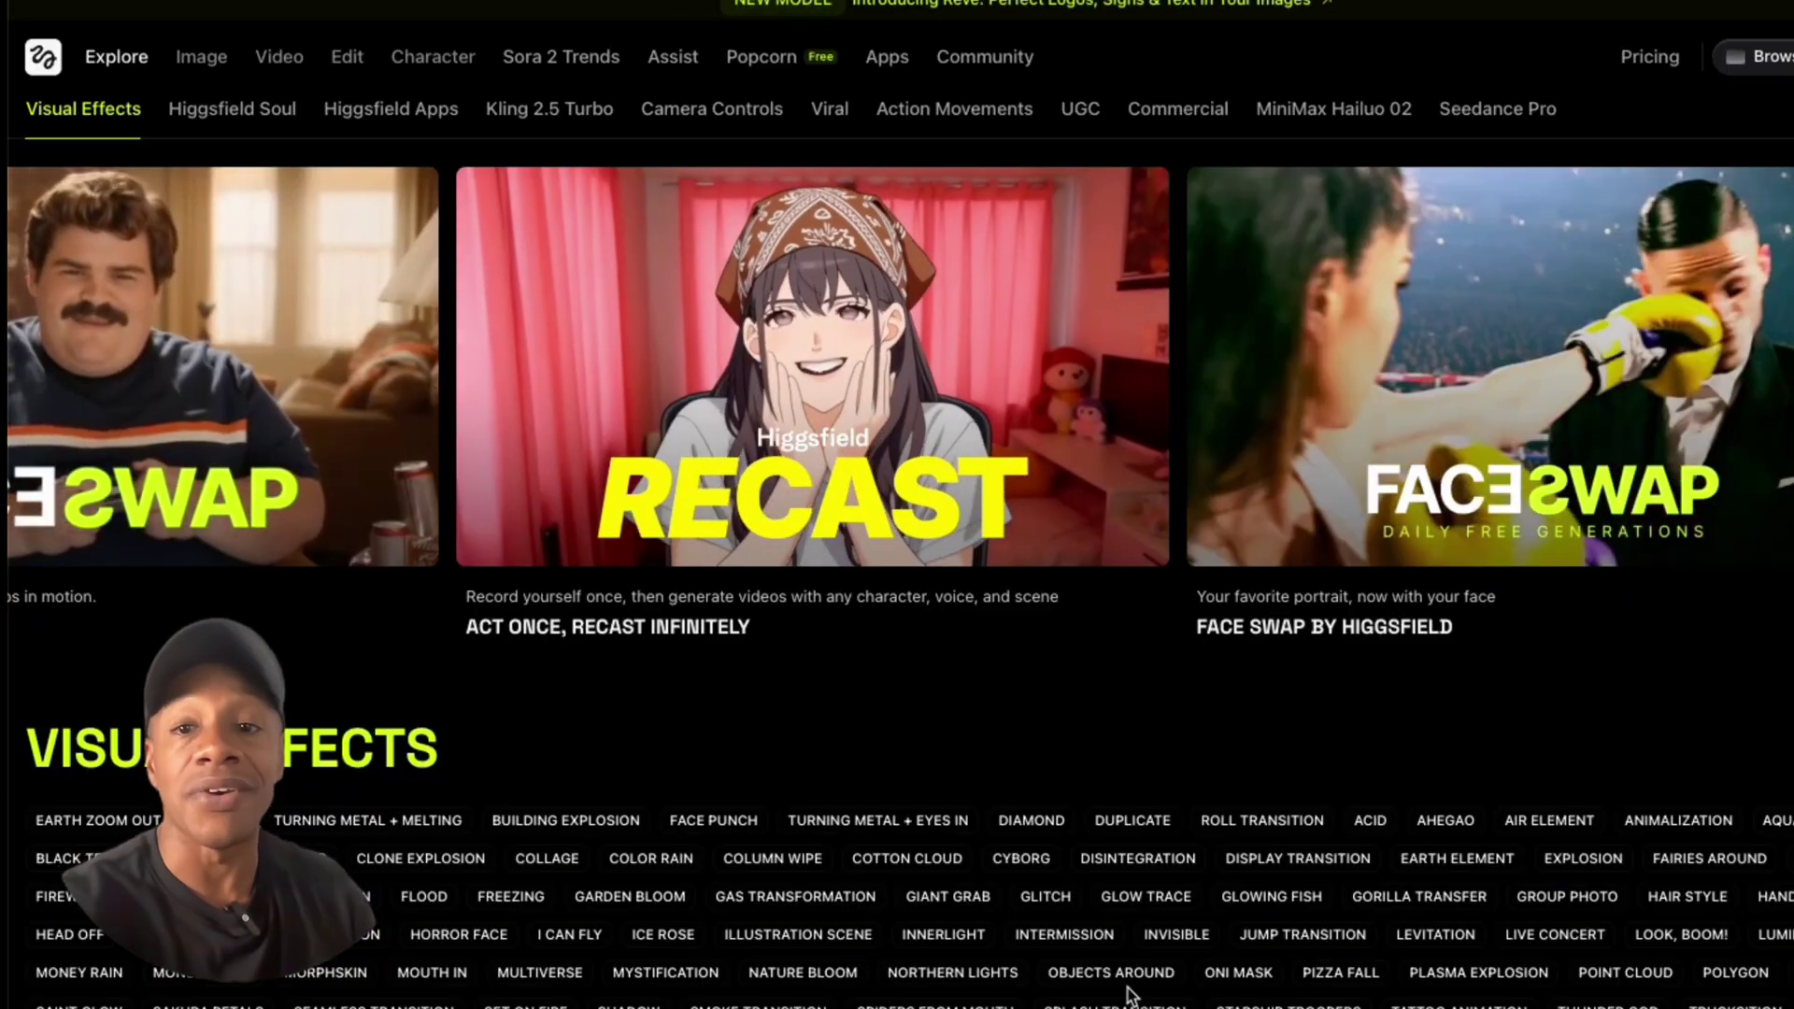
# Step: On the Higgsfield site, view the Recast app's character swap page and open Recast Studio from the video features
pyautogui.moveTo(216, 65)
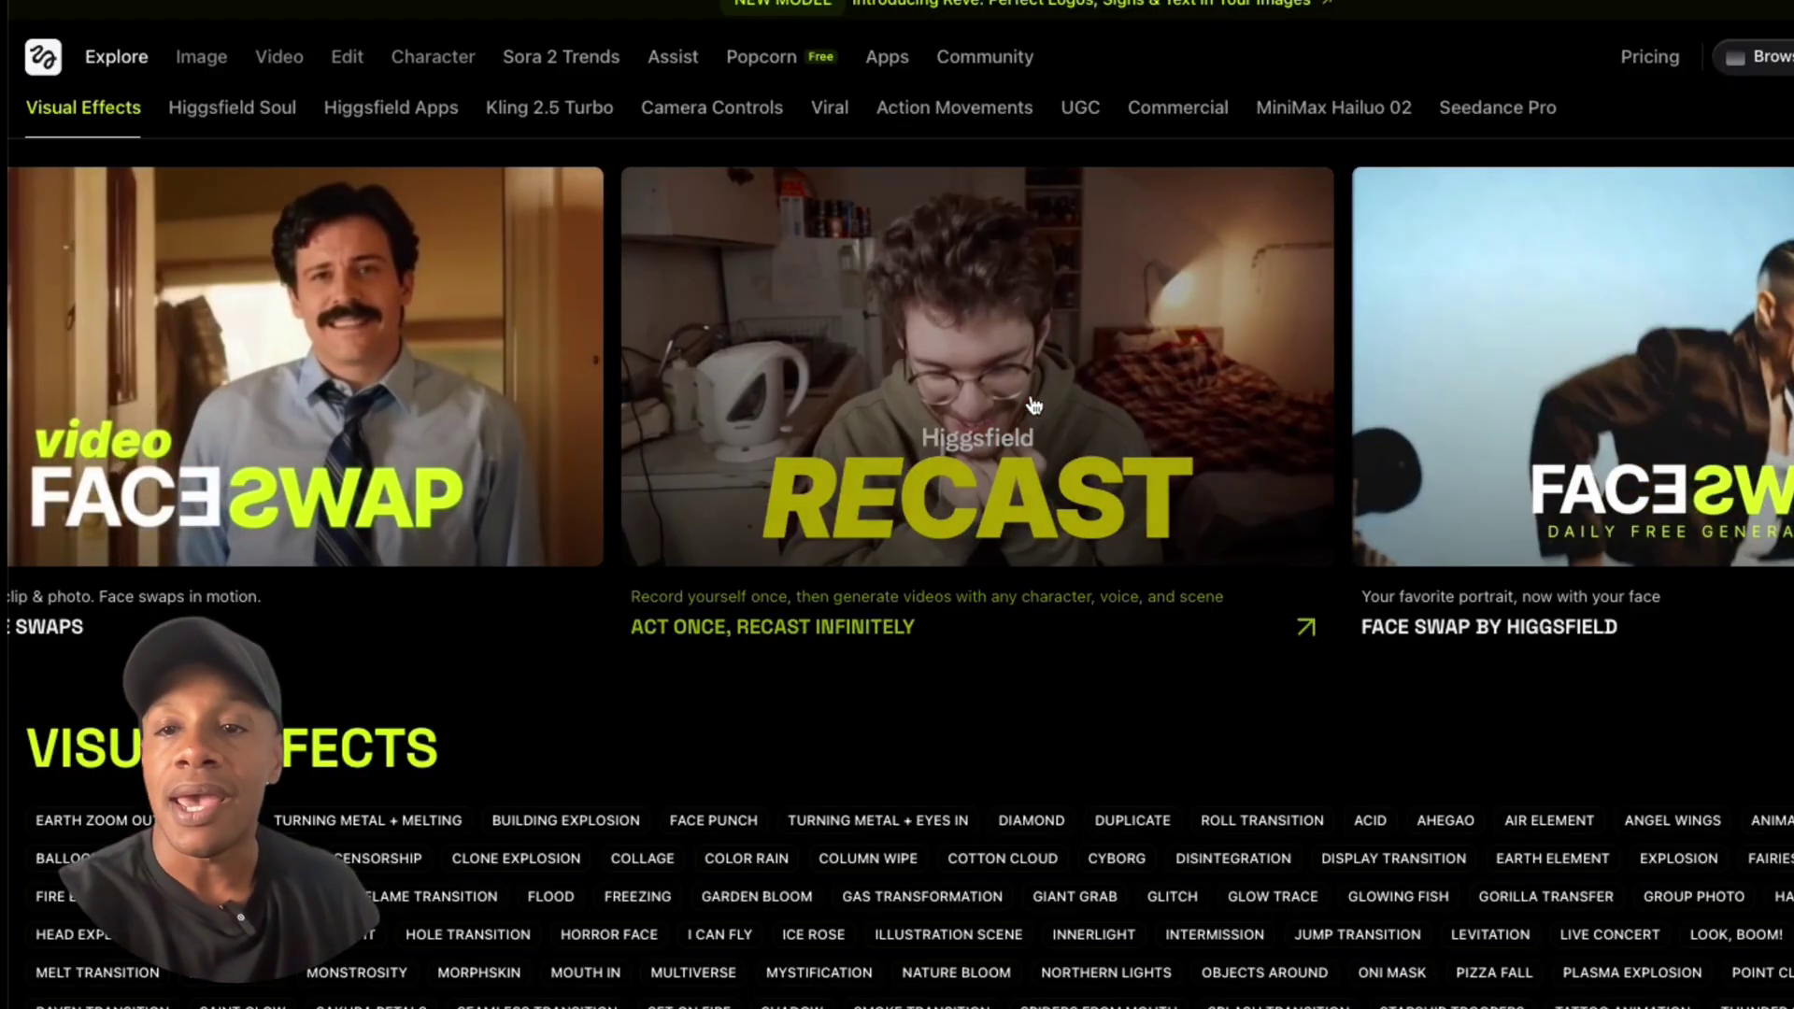
pyautogui.click(1035, 404)
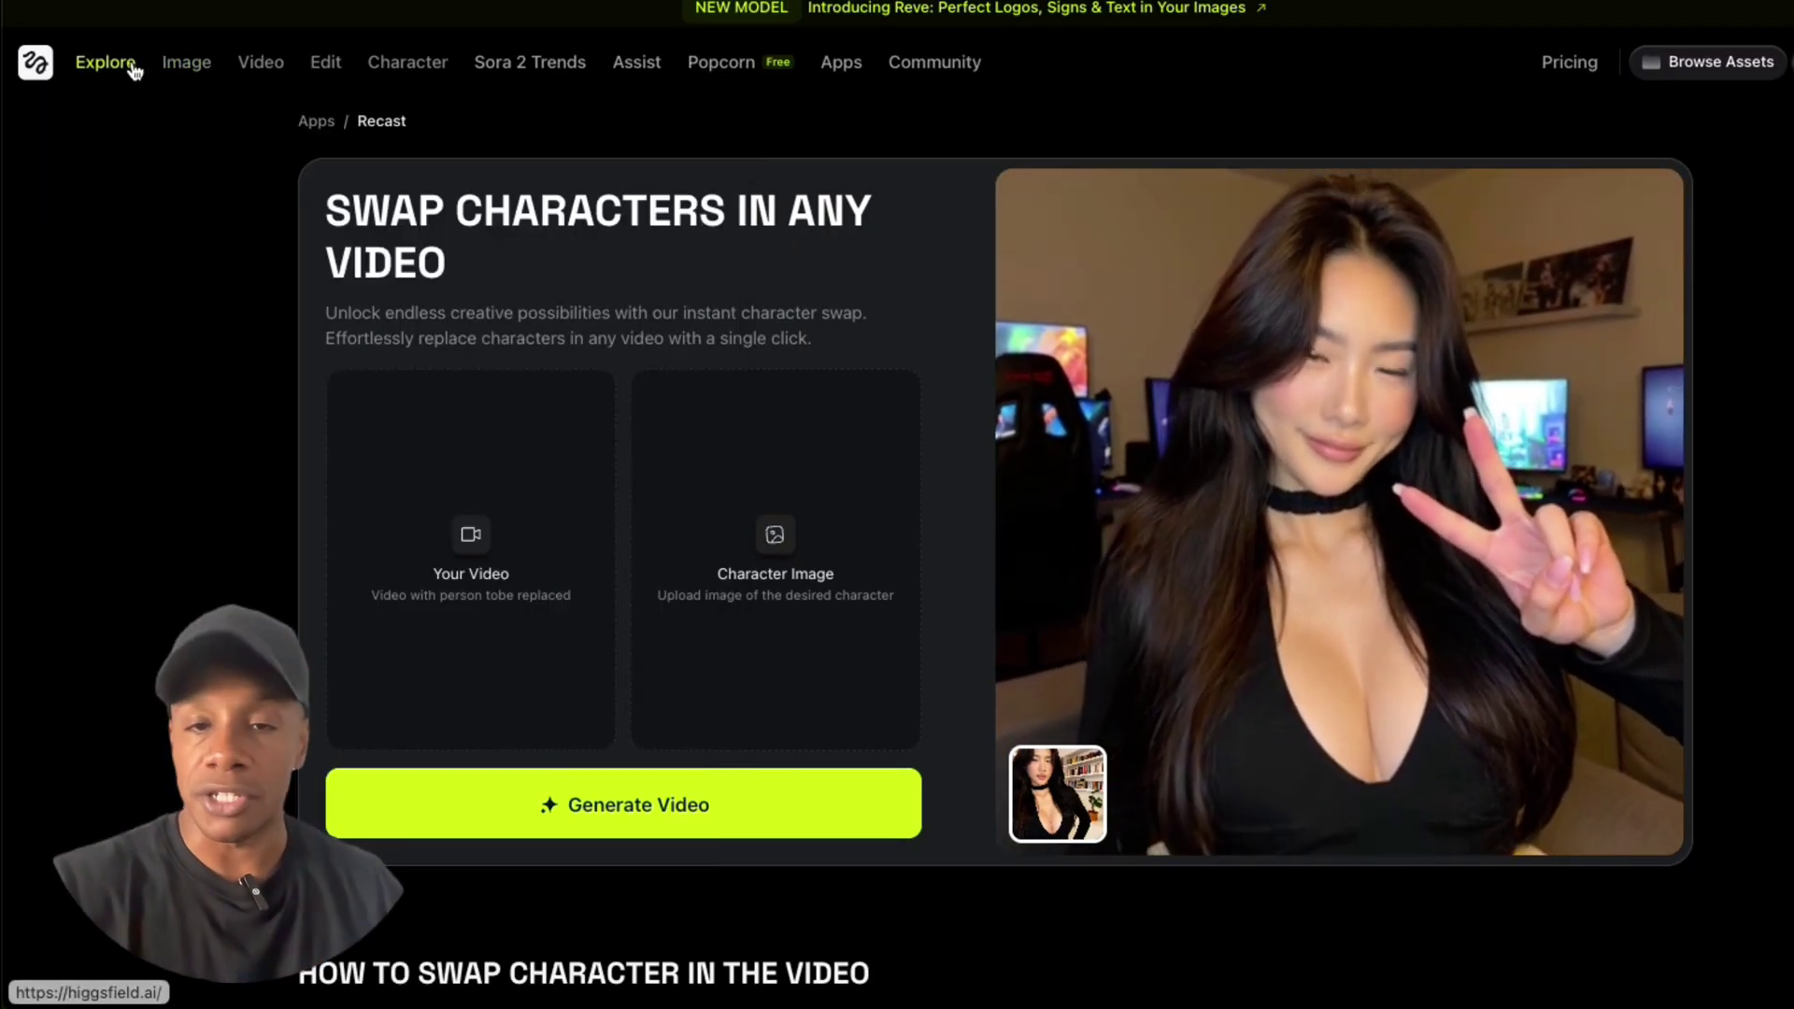
pyautogui.moveTo(238, 57)
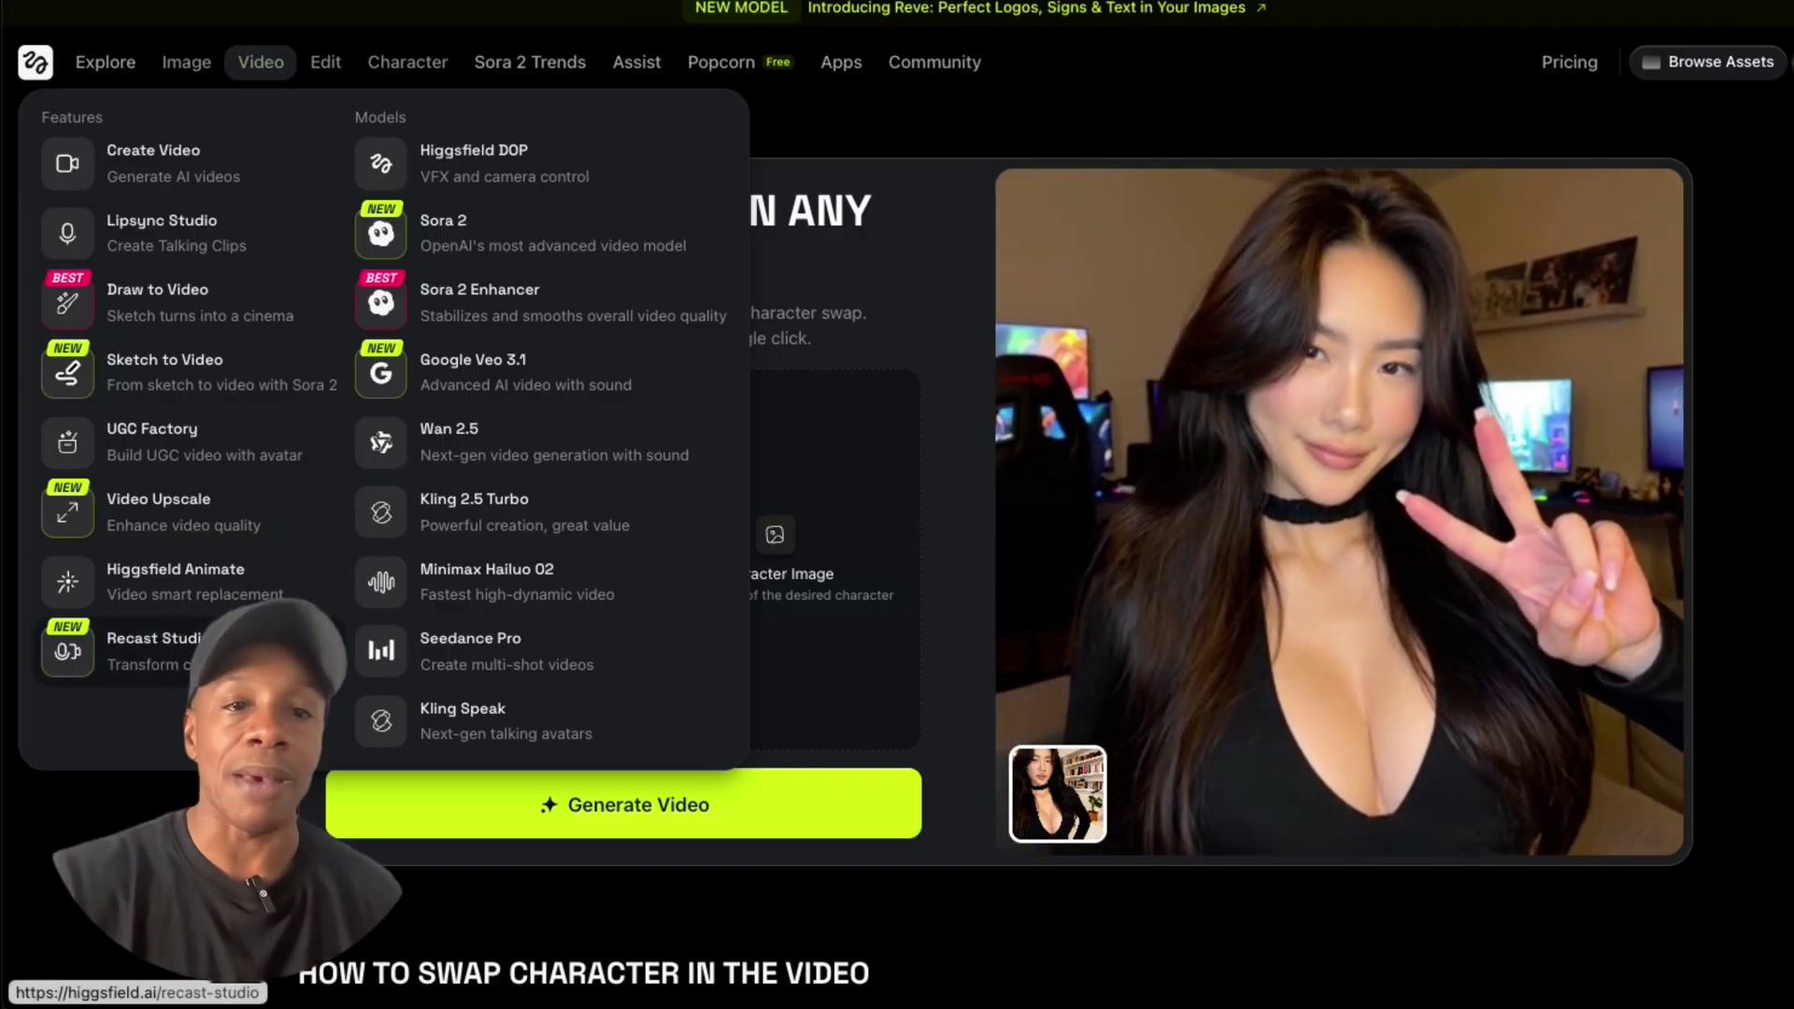
pyautogui.click(154, 645)
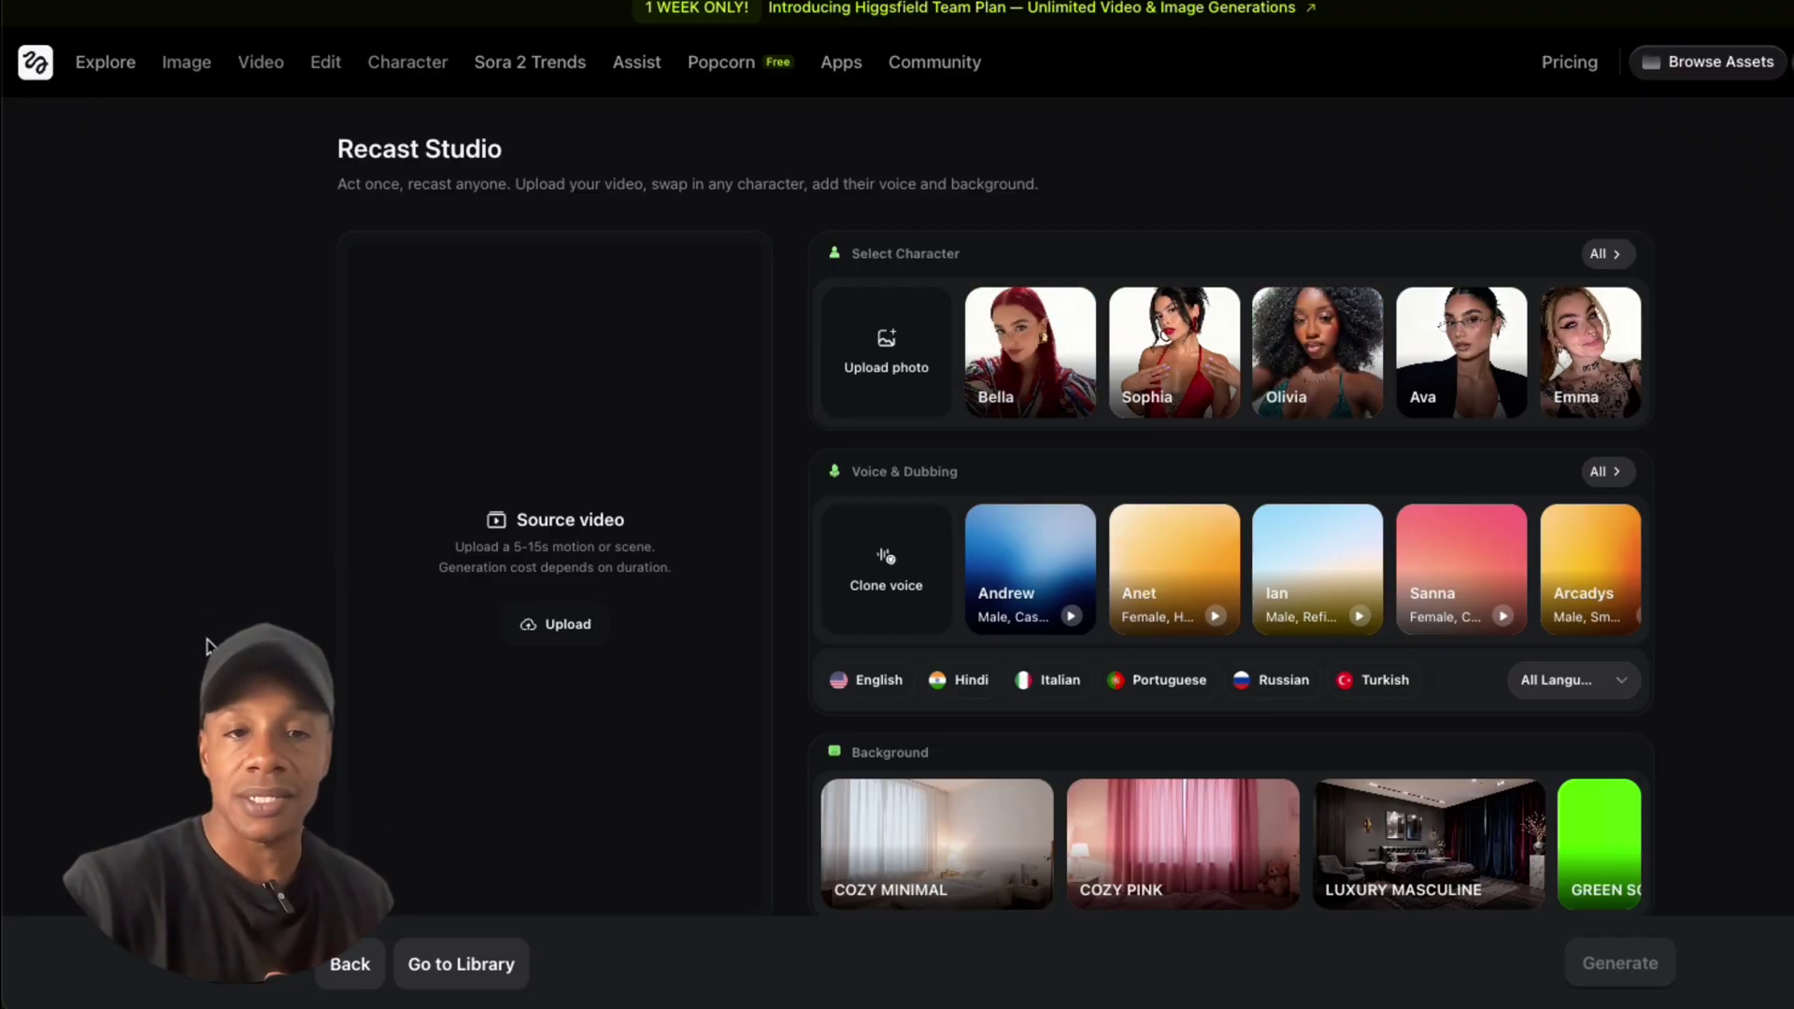
# Step: Browse the full list of preset characters in Recast Studio and close it without choosing one
pyautogui.scroll(-1, 1161, 299)
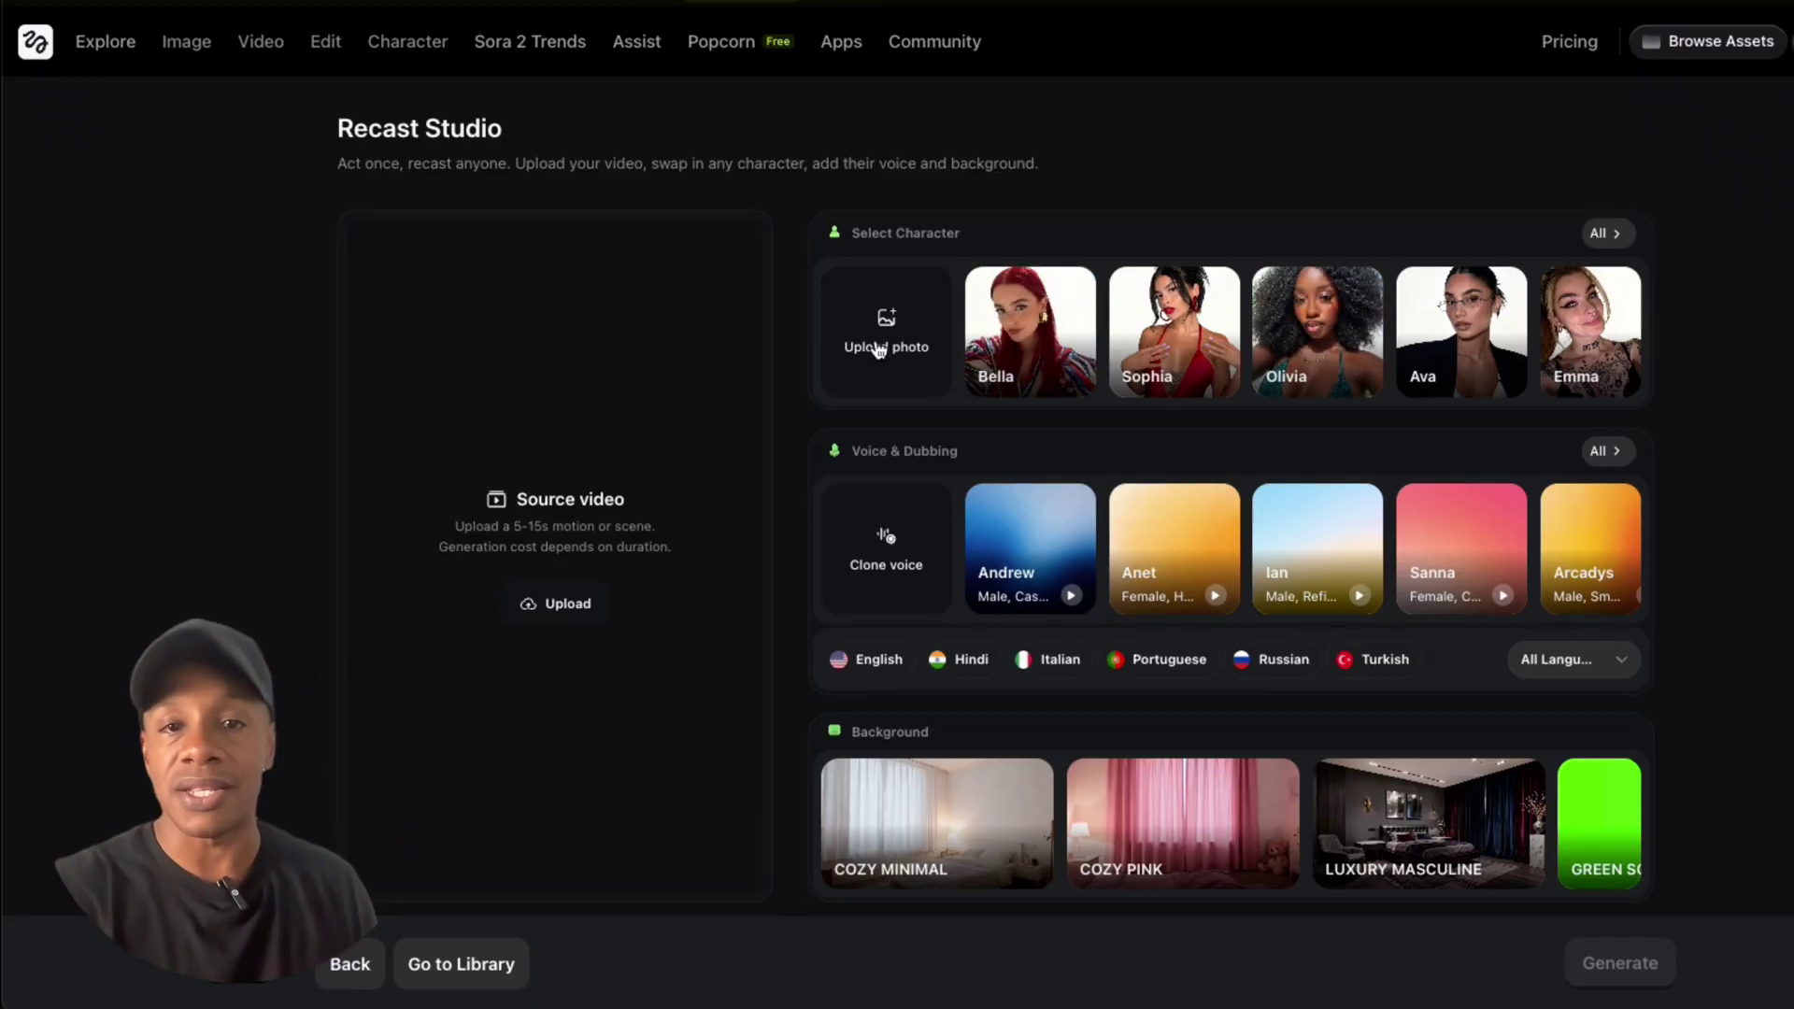
pyautogui.click(1607, 235)
pyautogui.scroll(-5, 1314, 809)
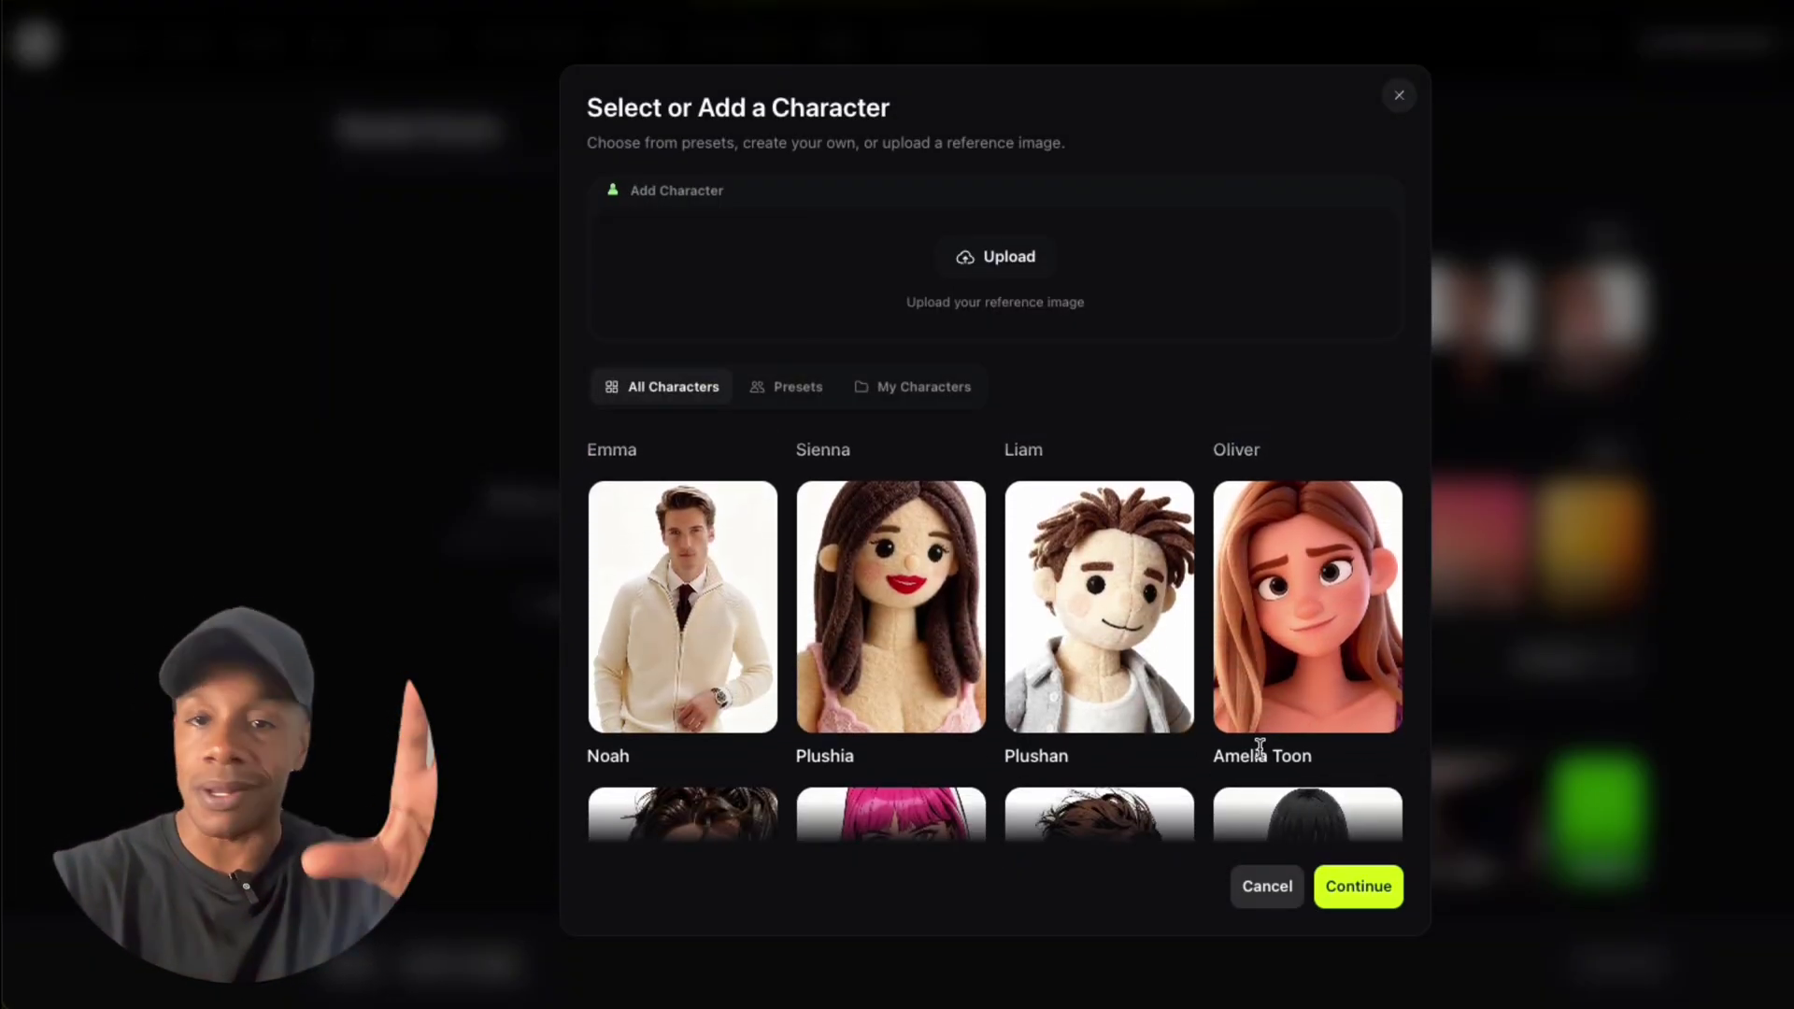
pyautogui.scroll(-3, 1325, 764)
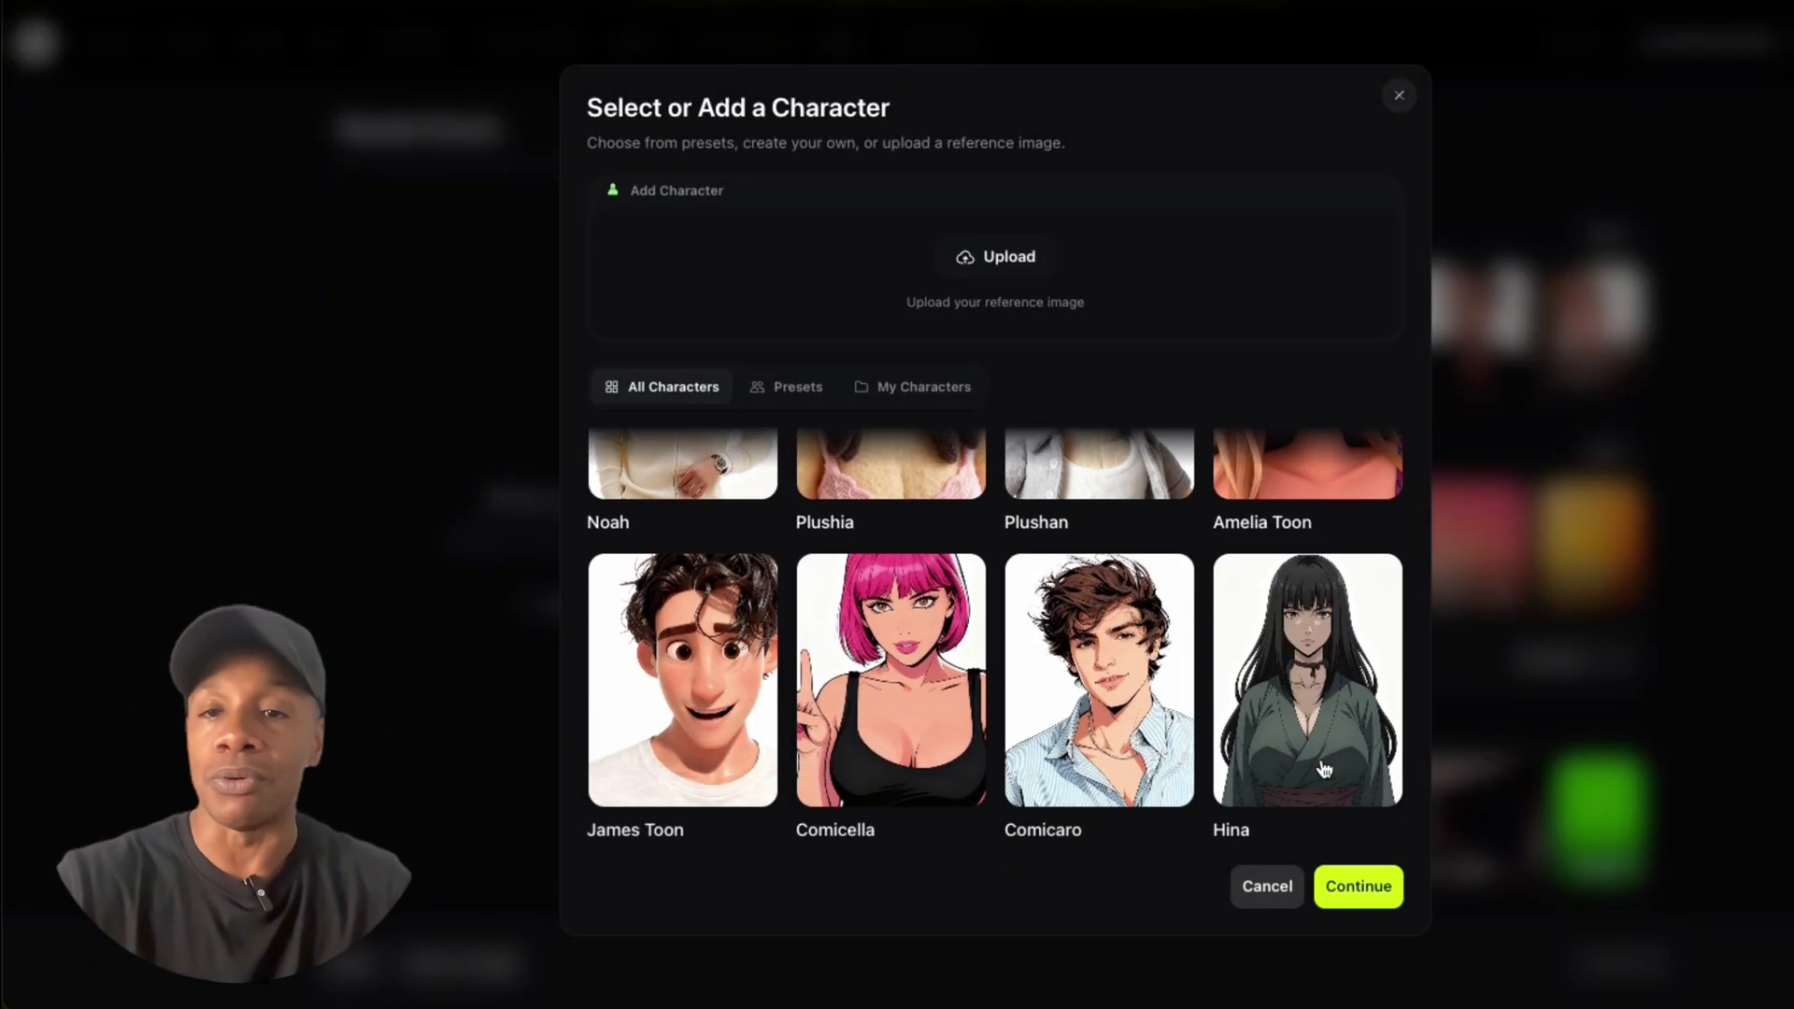
pyautogui.press('Escape')
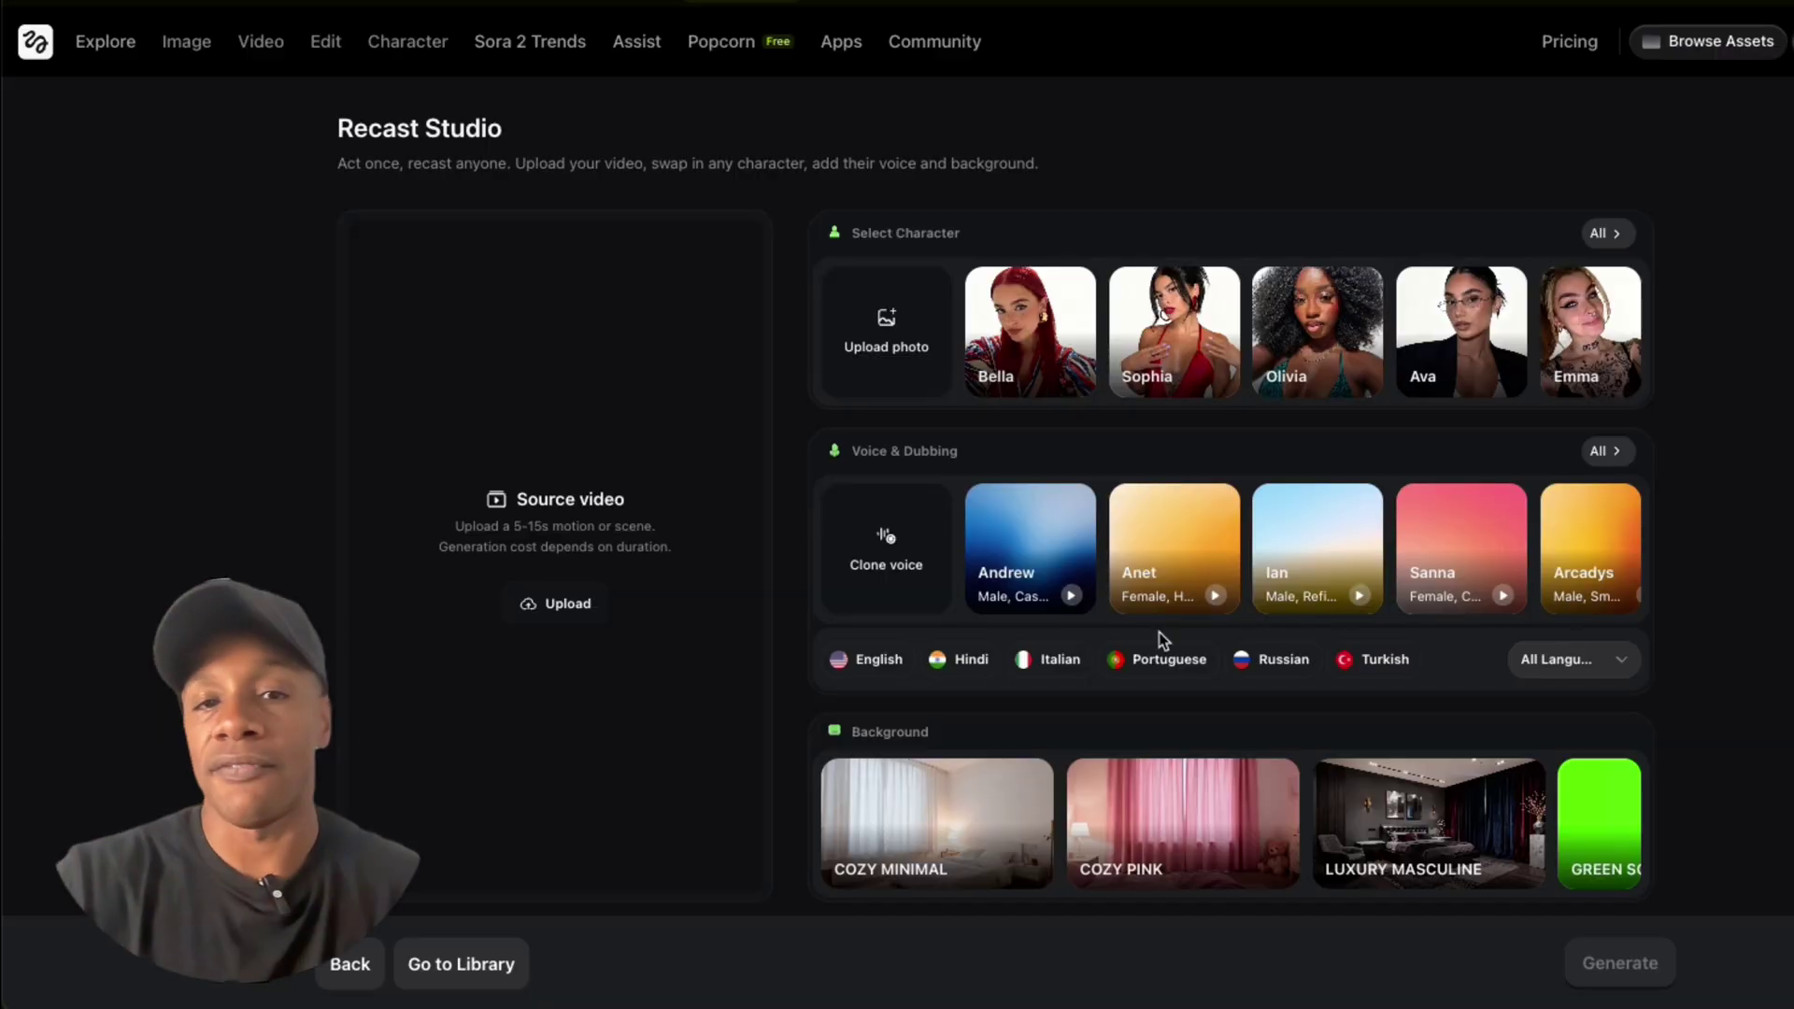
# Step: View all the preset voices and the available dubbing languages without selecting any
pyautogui.click(1617, 451)
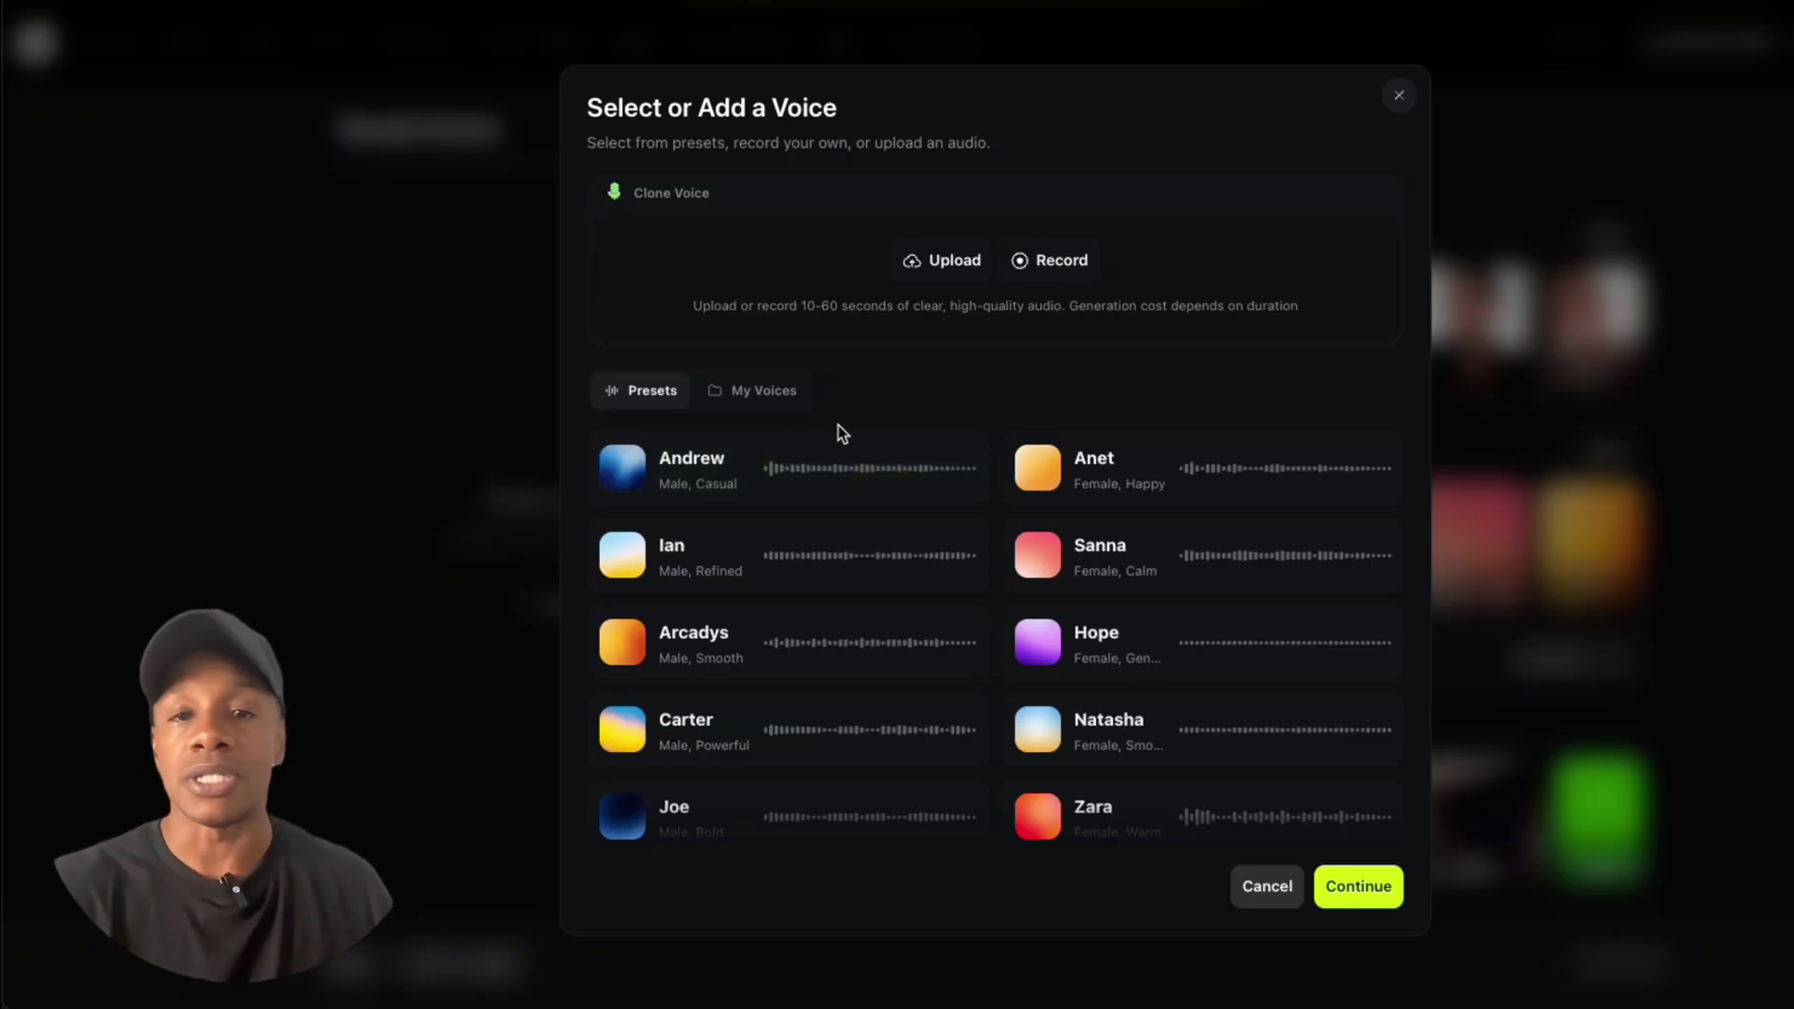
pyautogui.press('Escape')
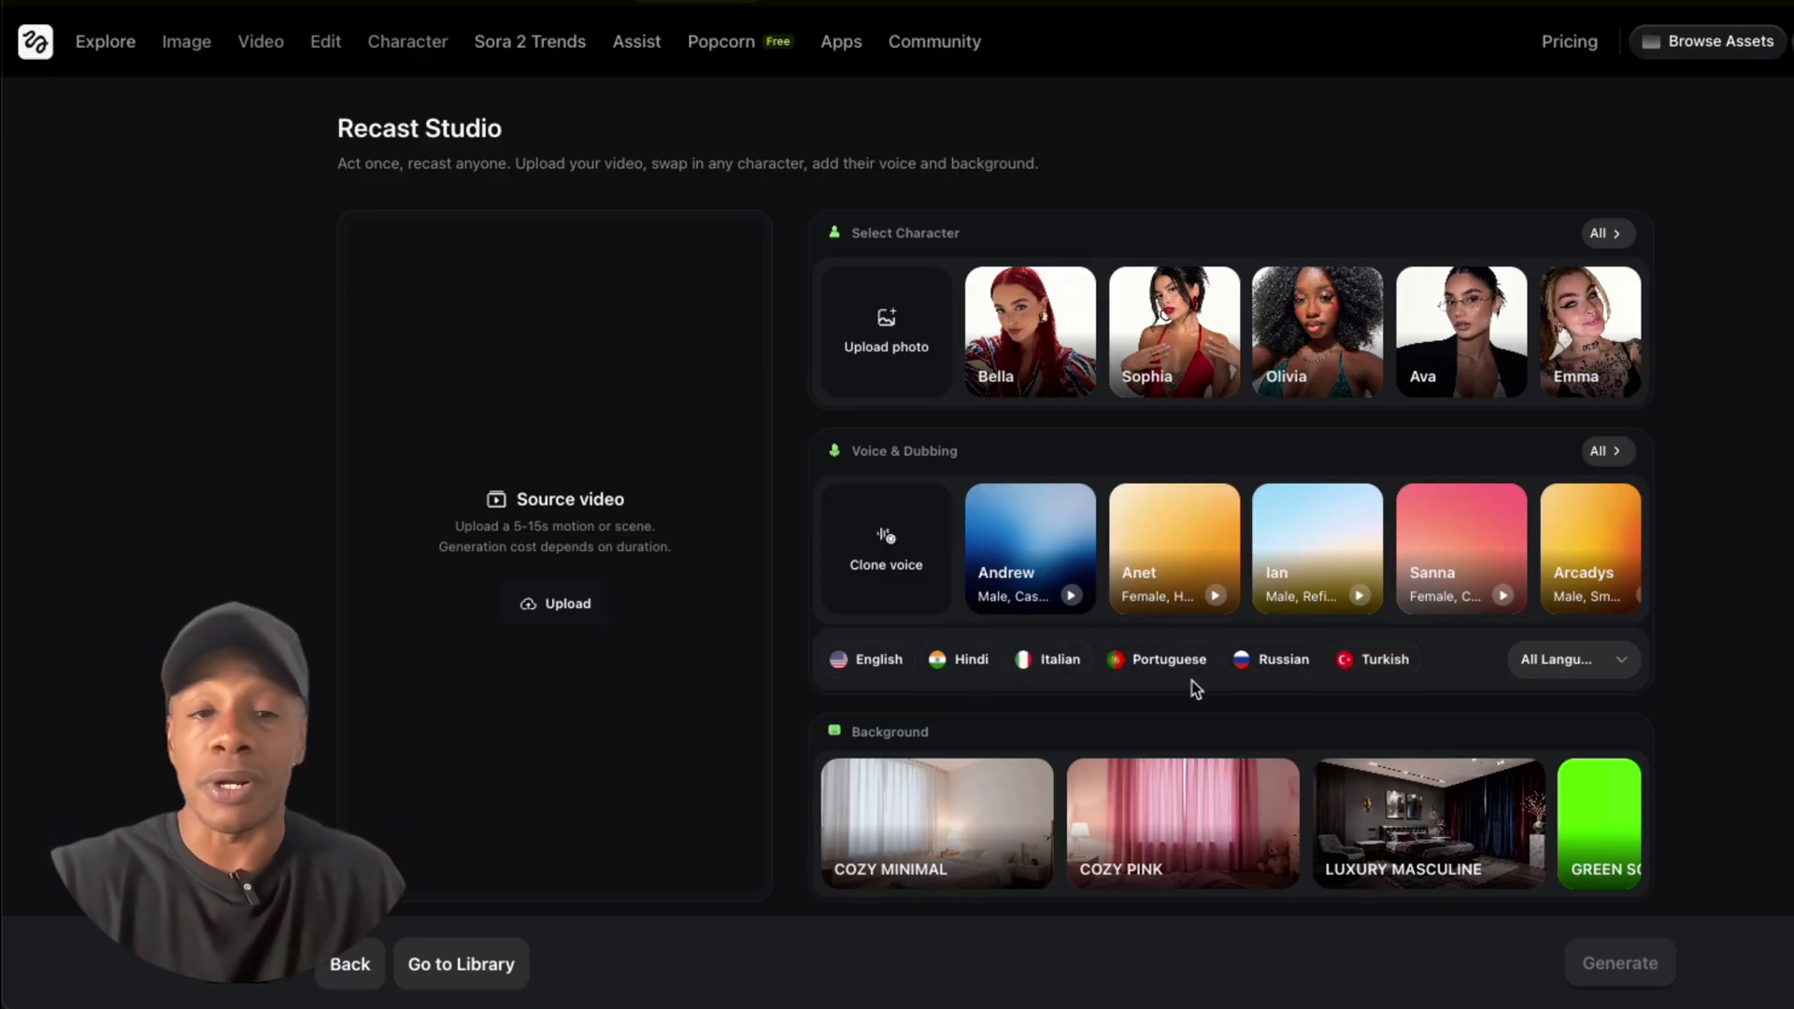
pyautogui.click(1588, 659)
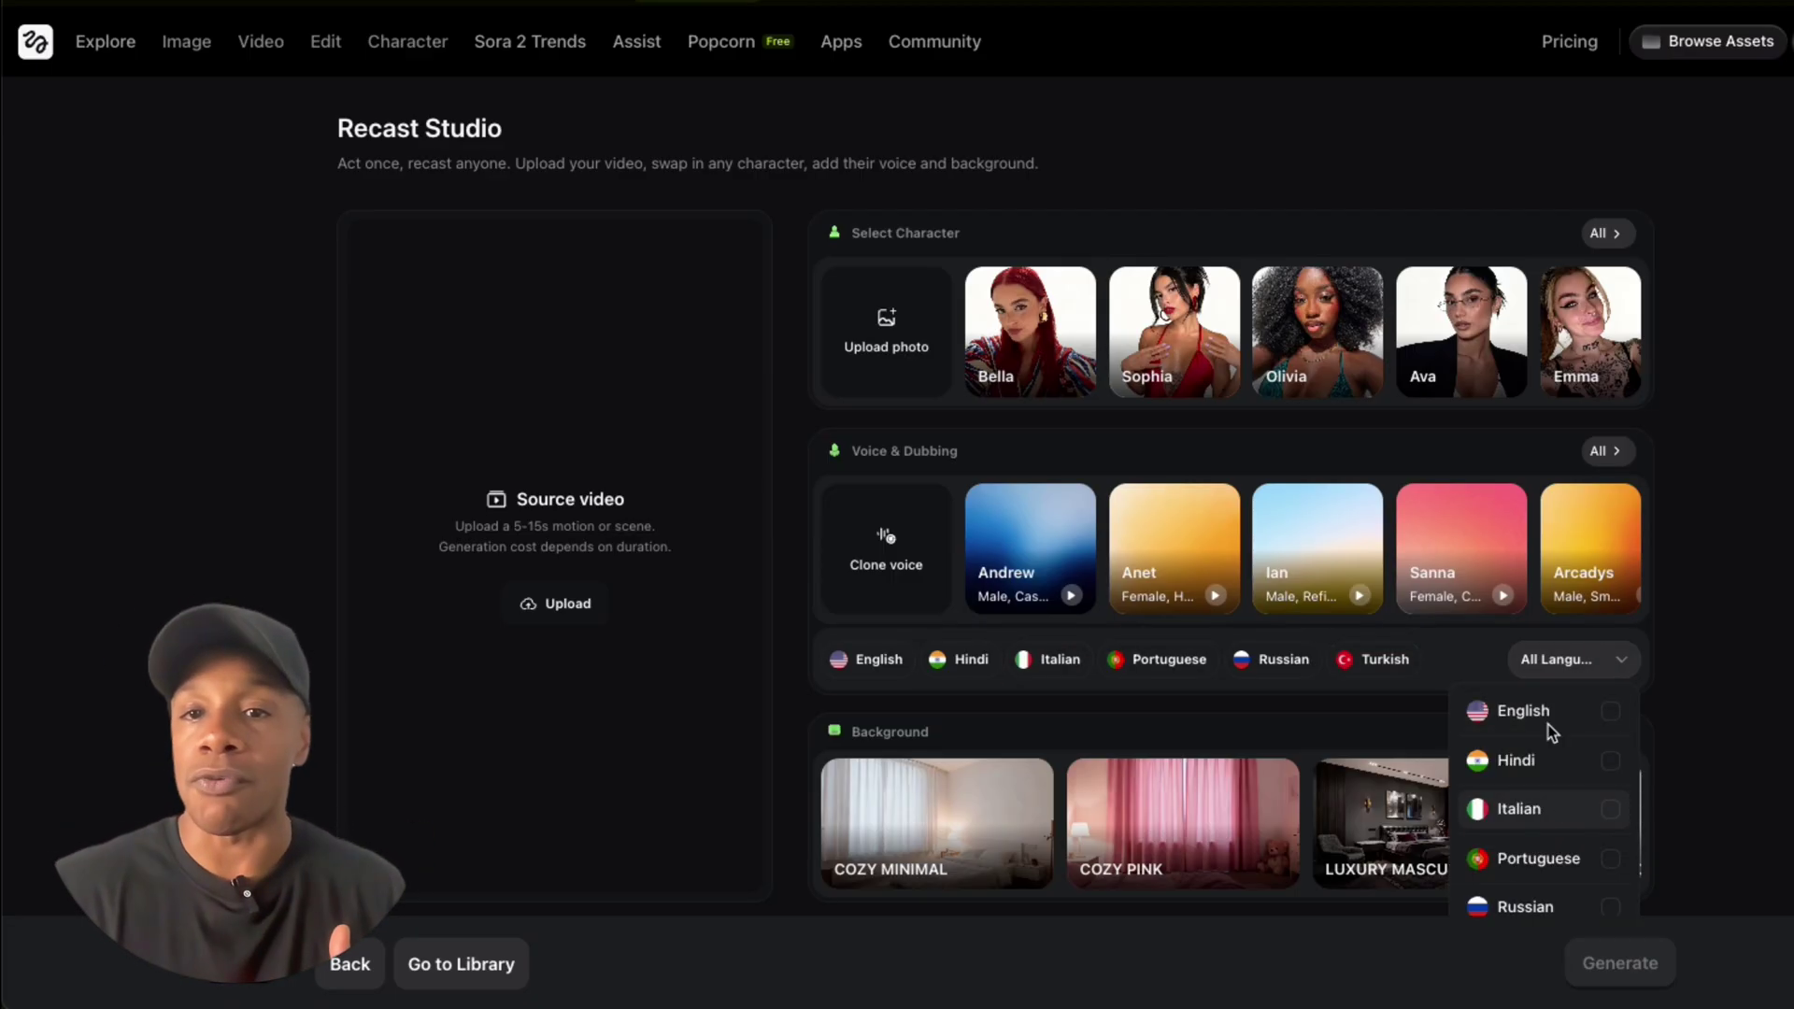
pyautogui.click(1443, 666)
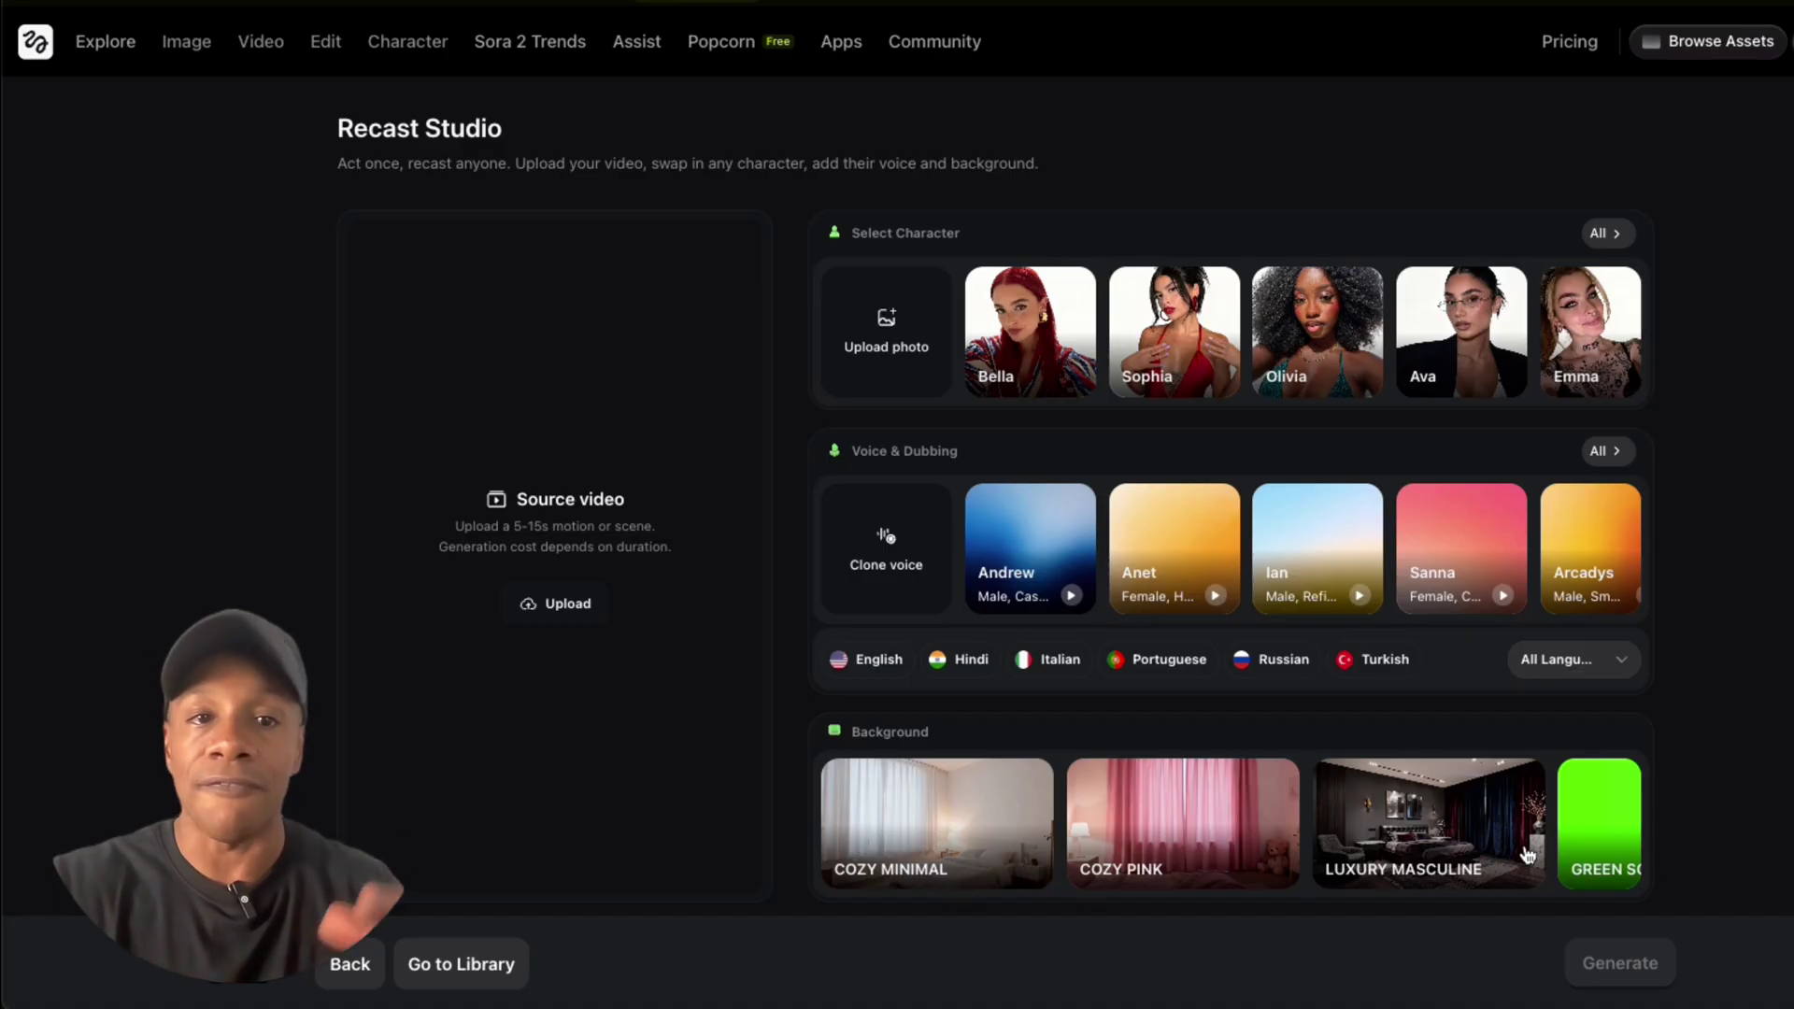
# Step: Upload Higgsfield Recast sample(5).mp4 from the Downloads folder as the source video
pyautogui.hscroll(3, 1528, 855)
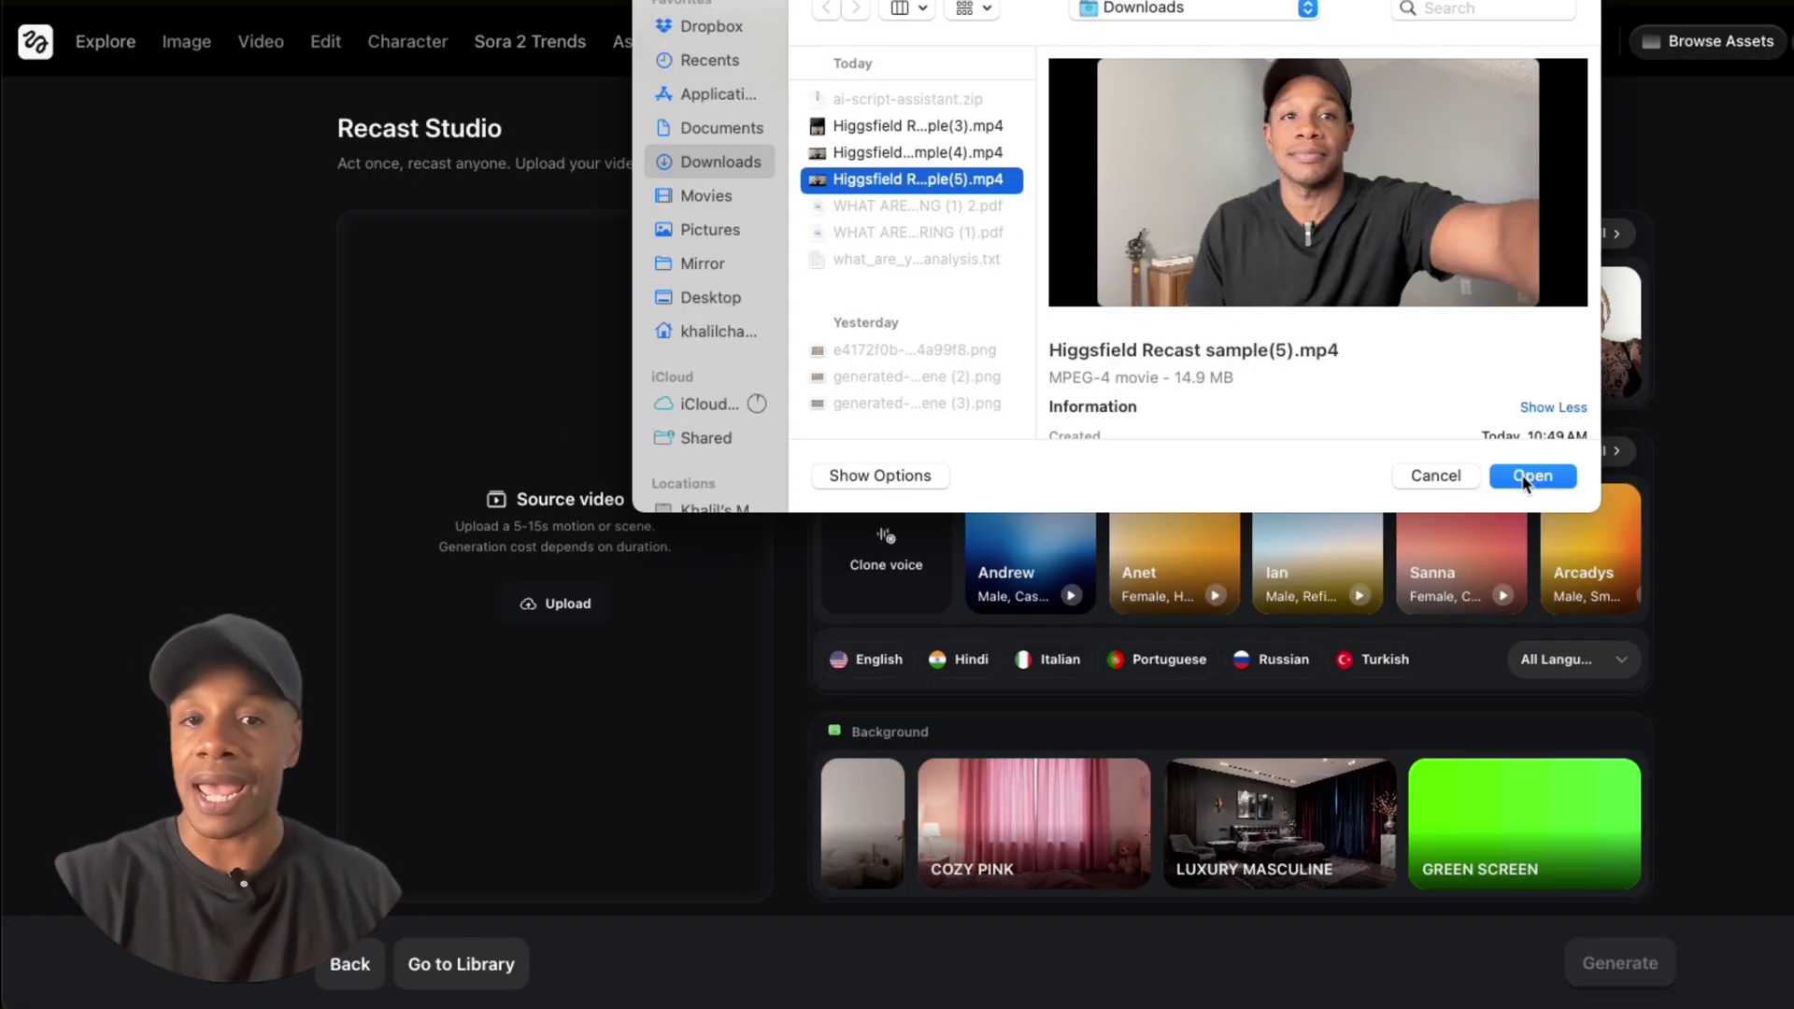
pyautogui.click(1529, 588)
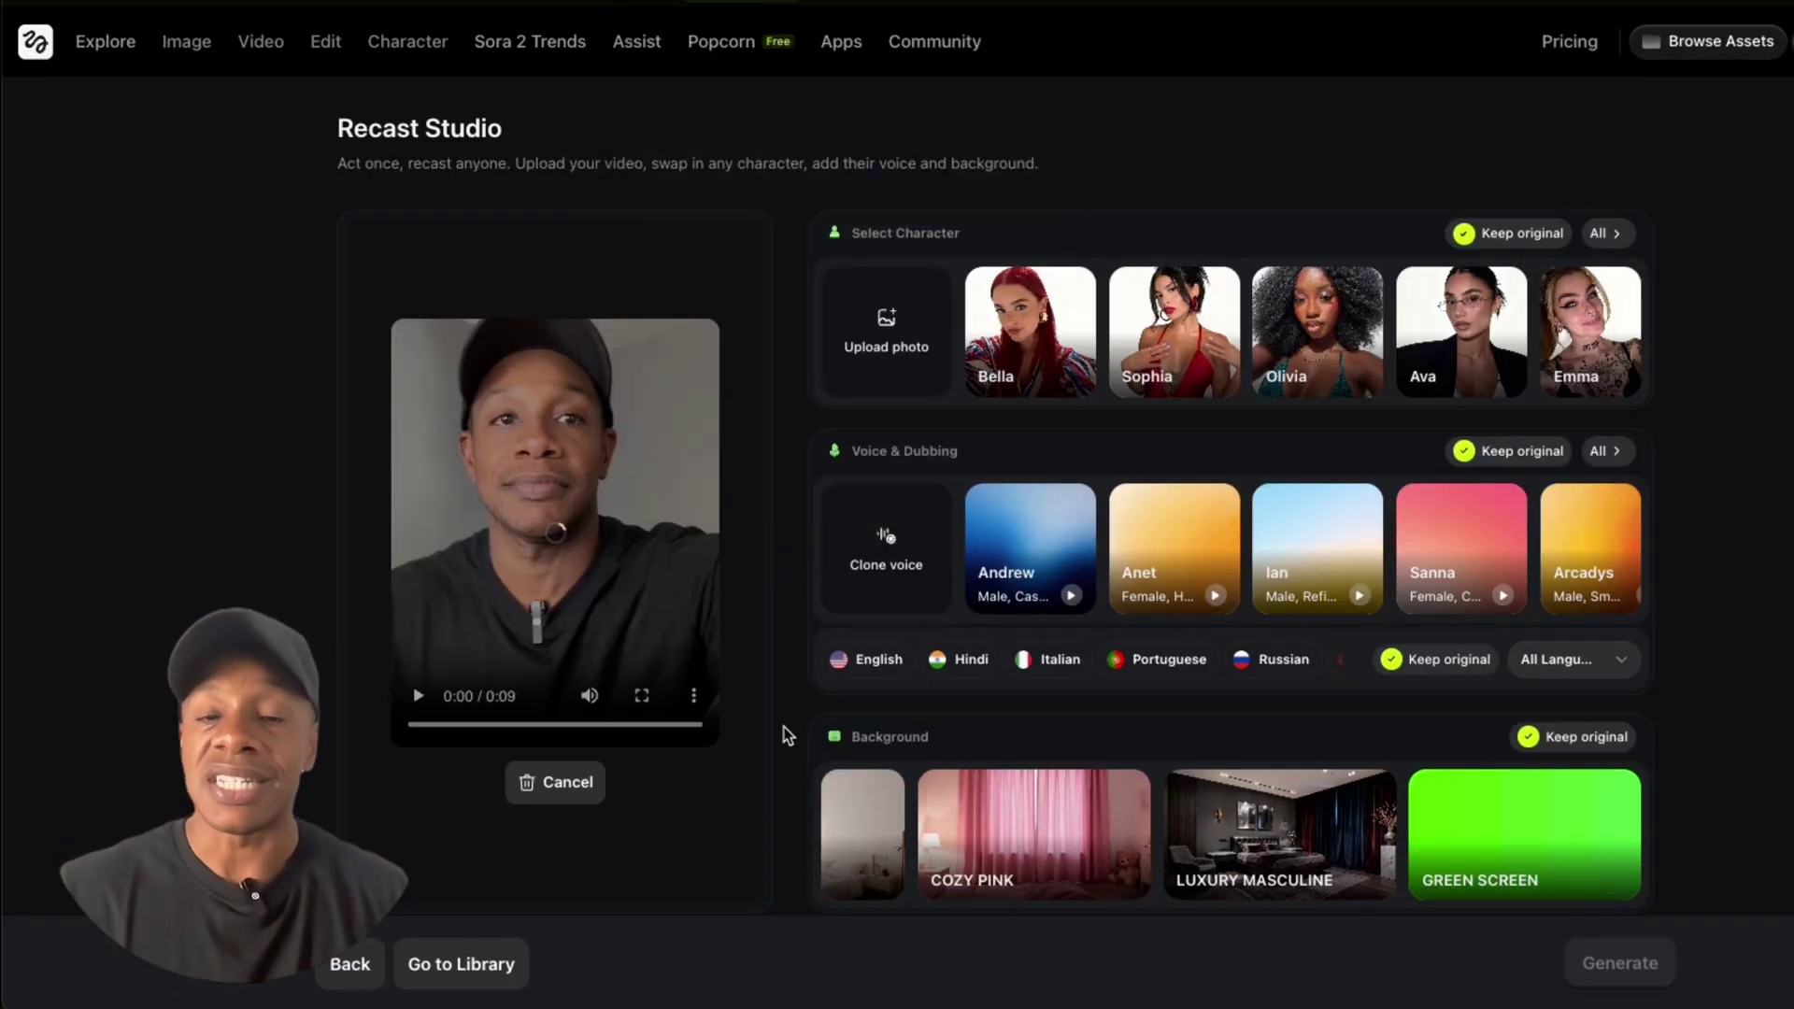
# Step: Choose Sophia as the replacement character and Cozy Minimal as the background, leaving the voice on the original
pyautogui.click(886, 551)
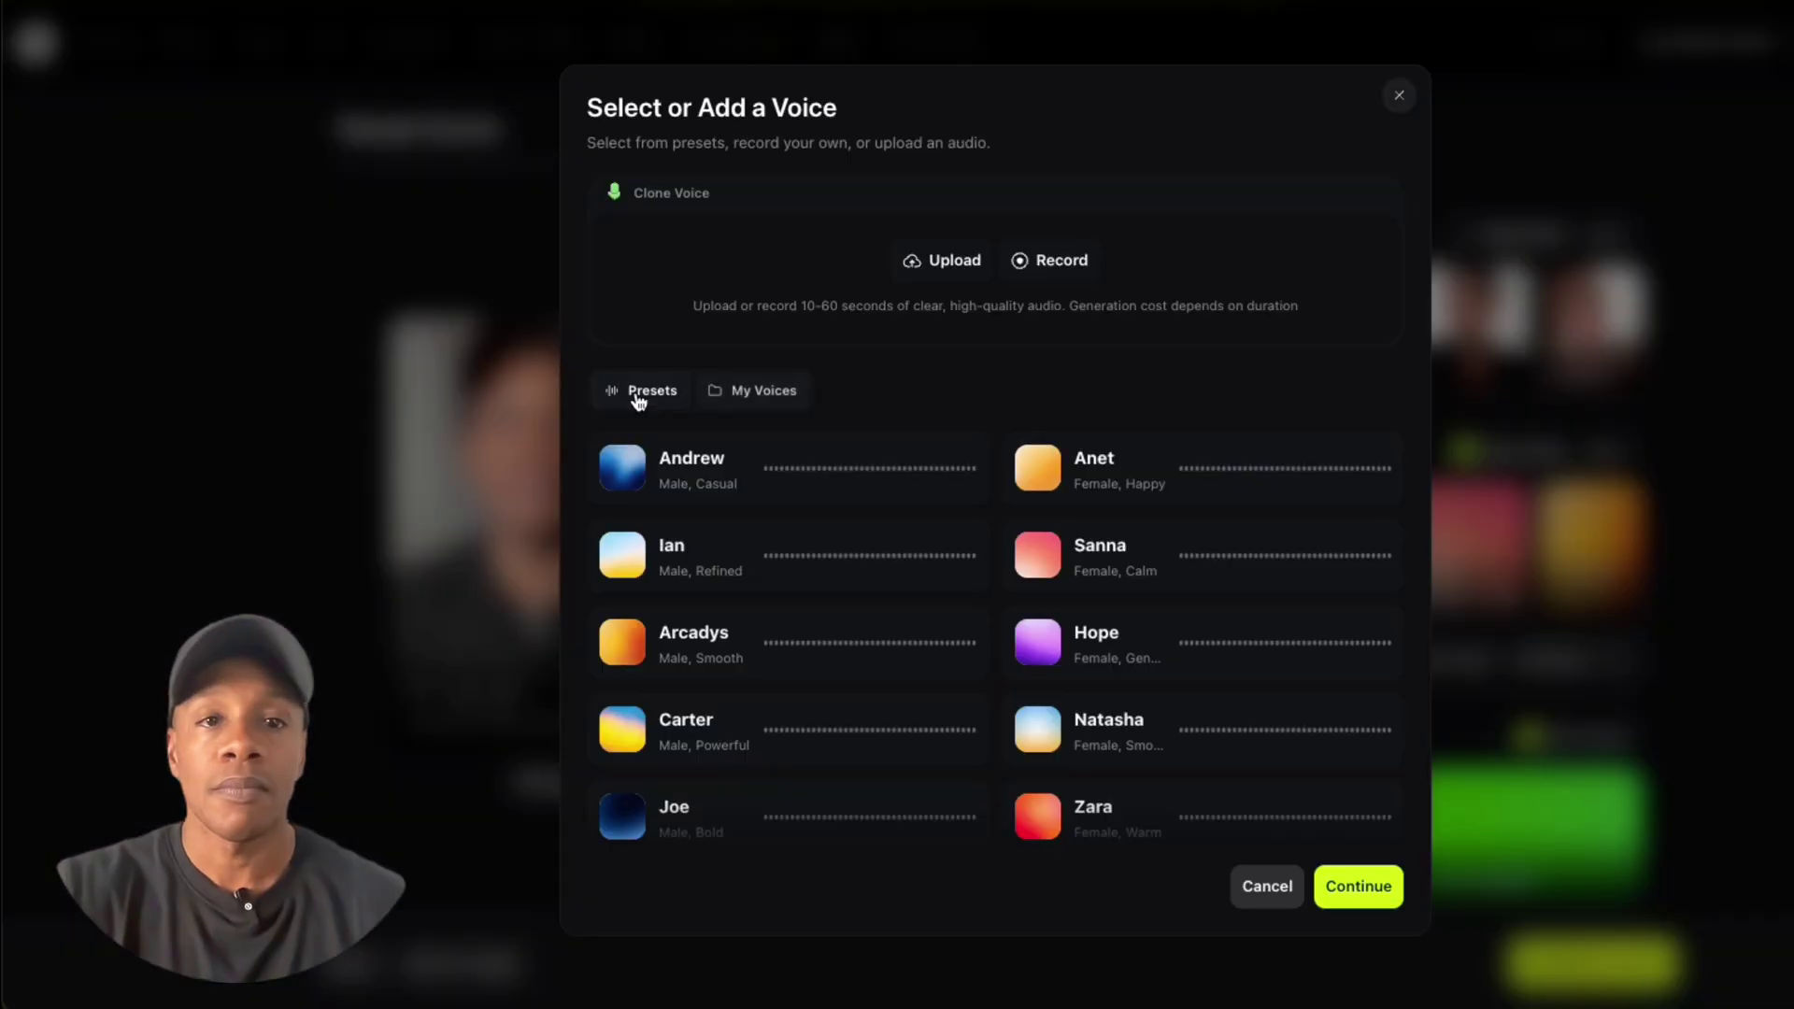
pyautogui.click(1400, 99)
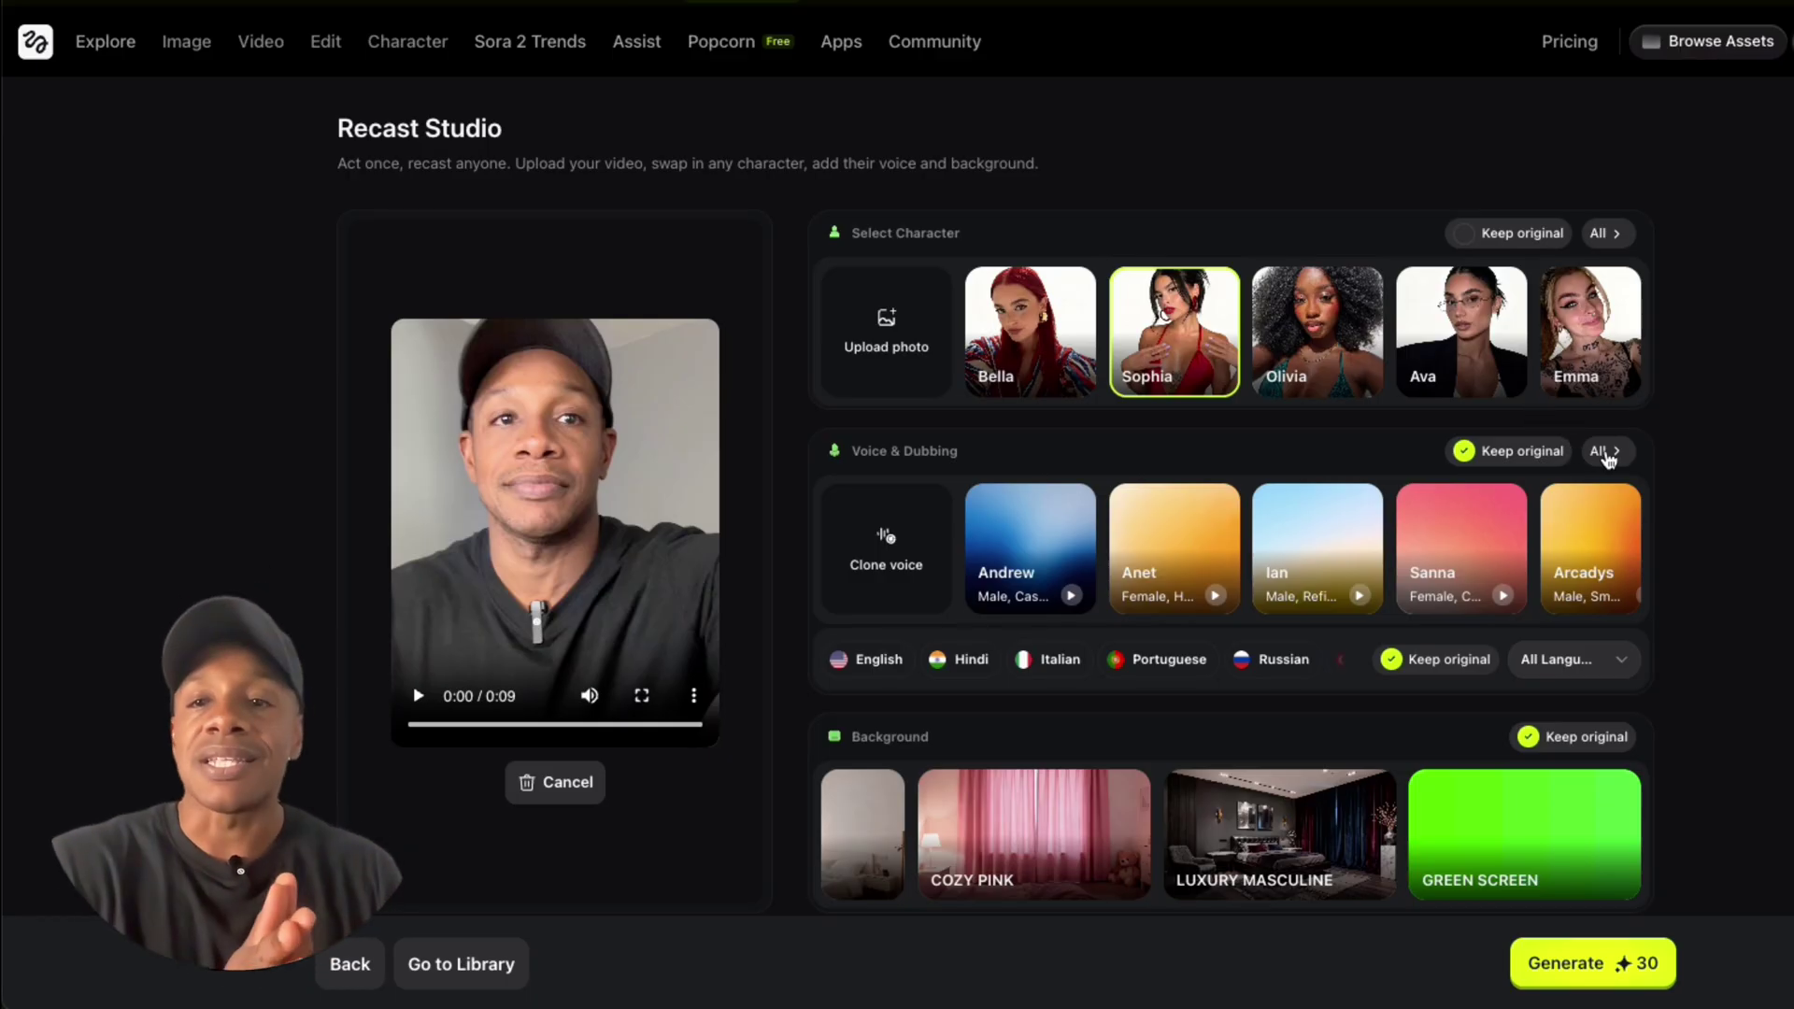
pyautogui.click(1604, 452)
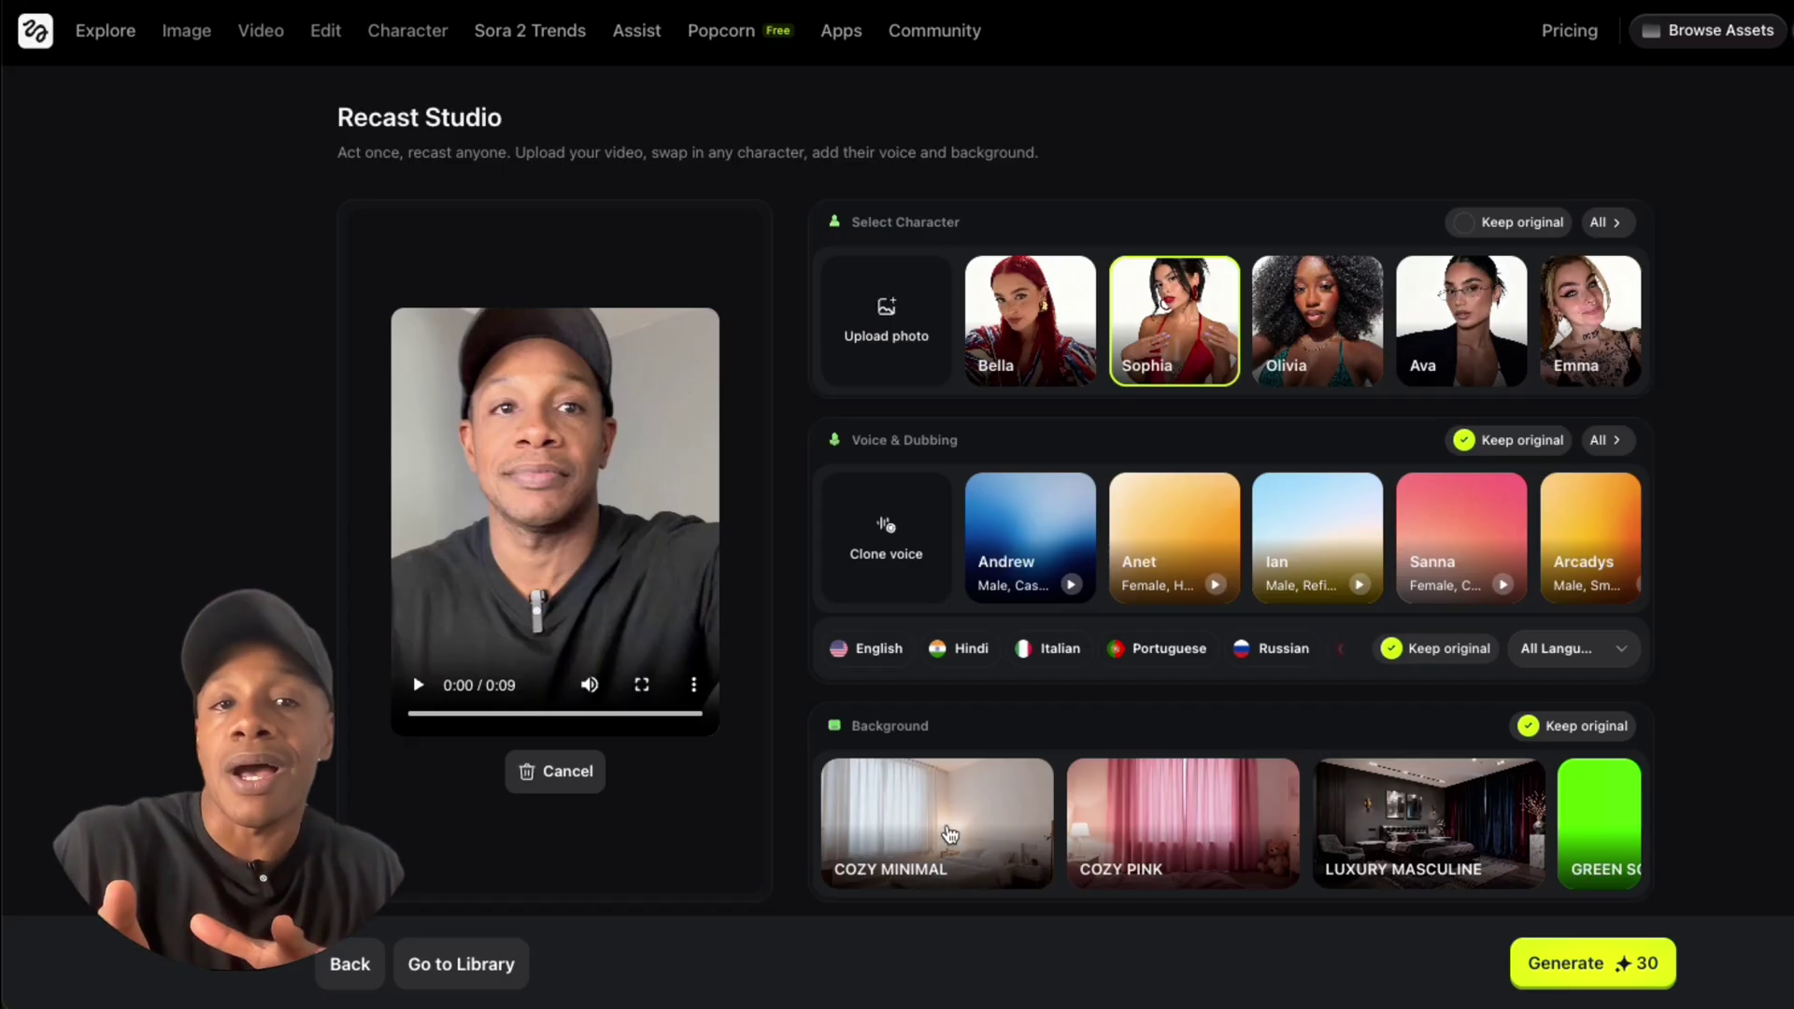
pyautogui.click(950, 834)
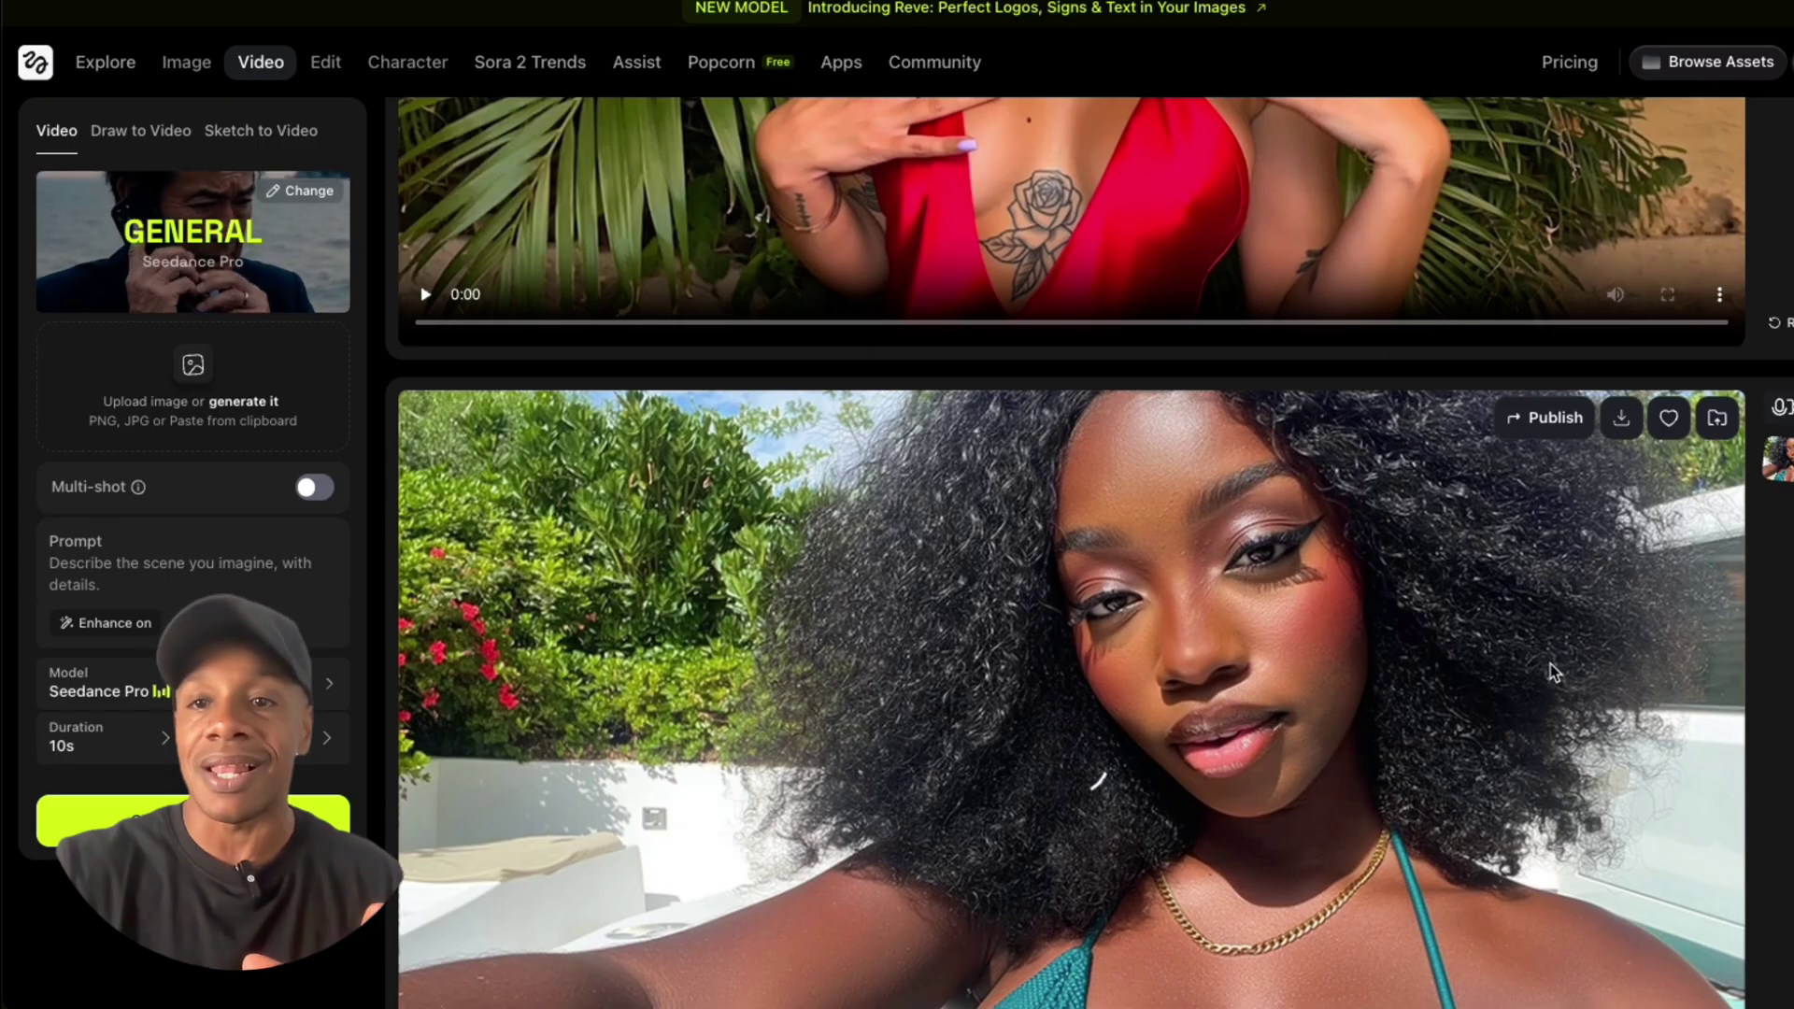
# Step: Play back the generated recast videos of the woman in red and the woman in the pink room
pyautogui.scroll(6, 1551, 671)
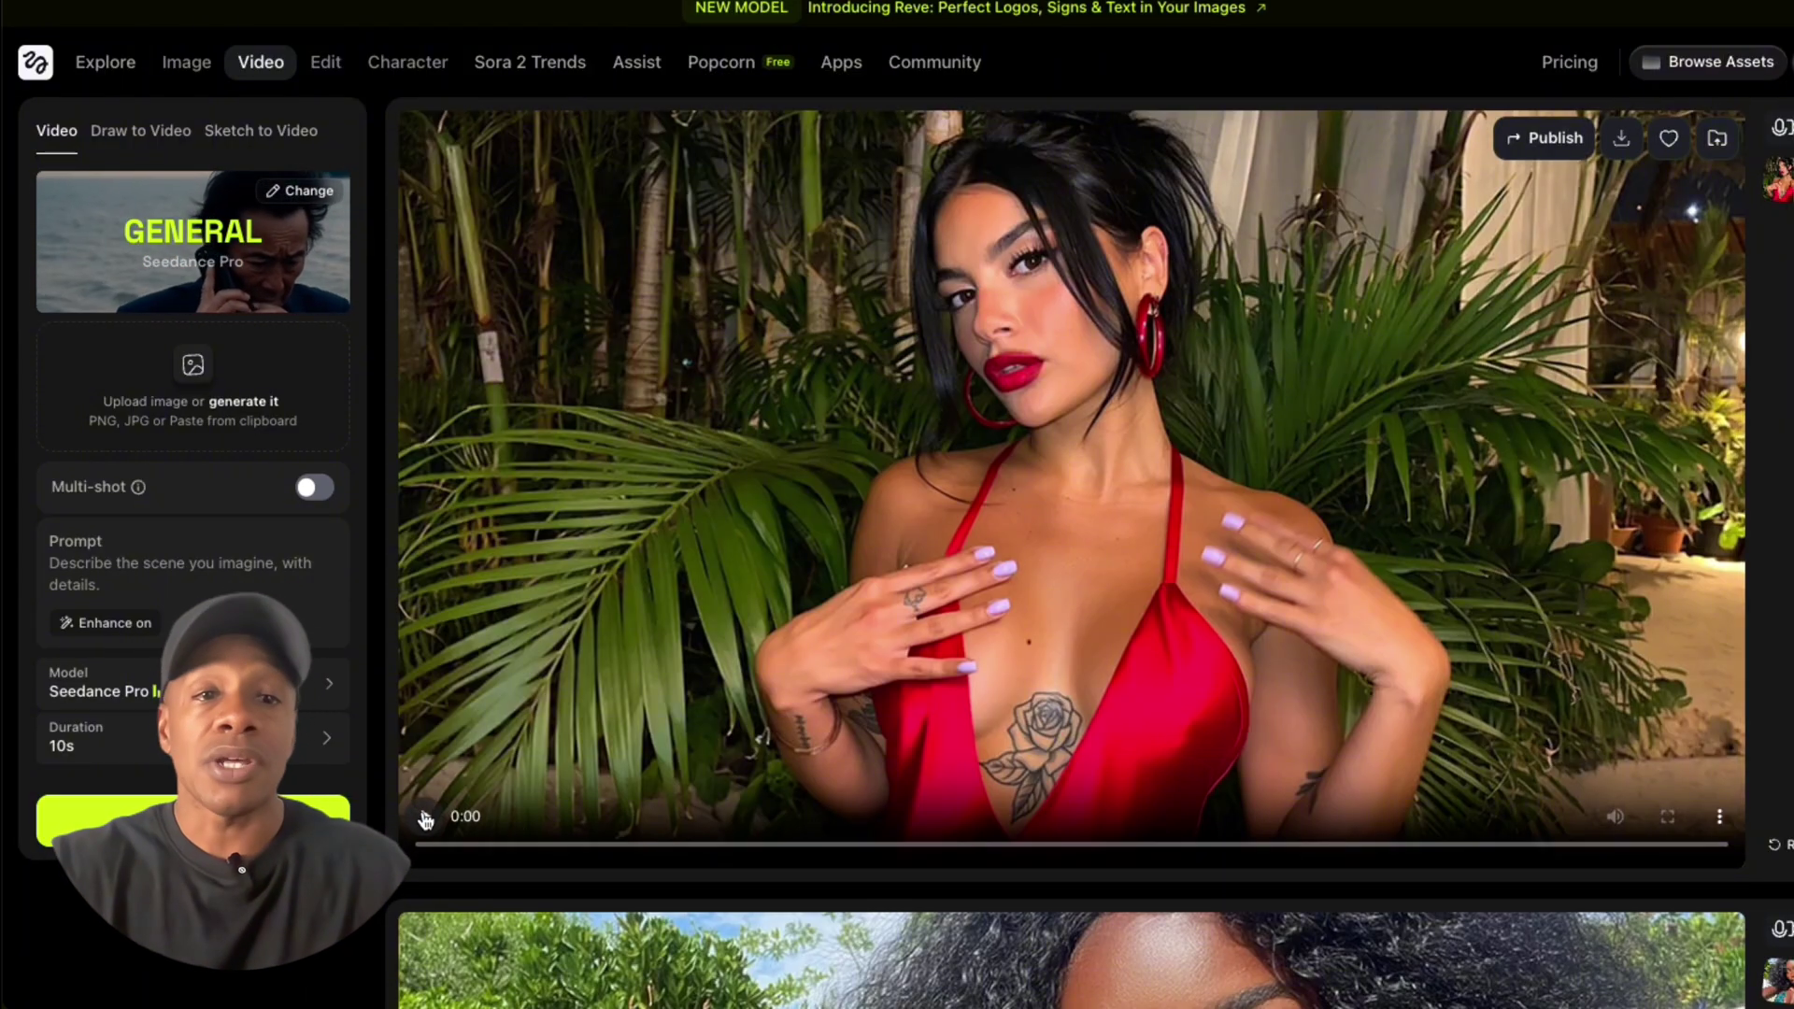
pyautogui.click(425, 818)
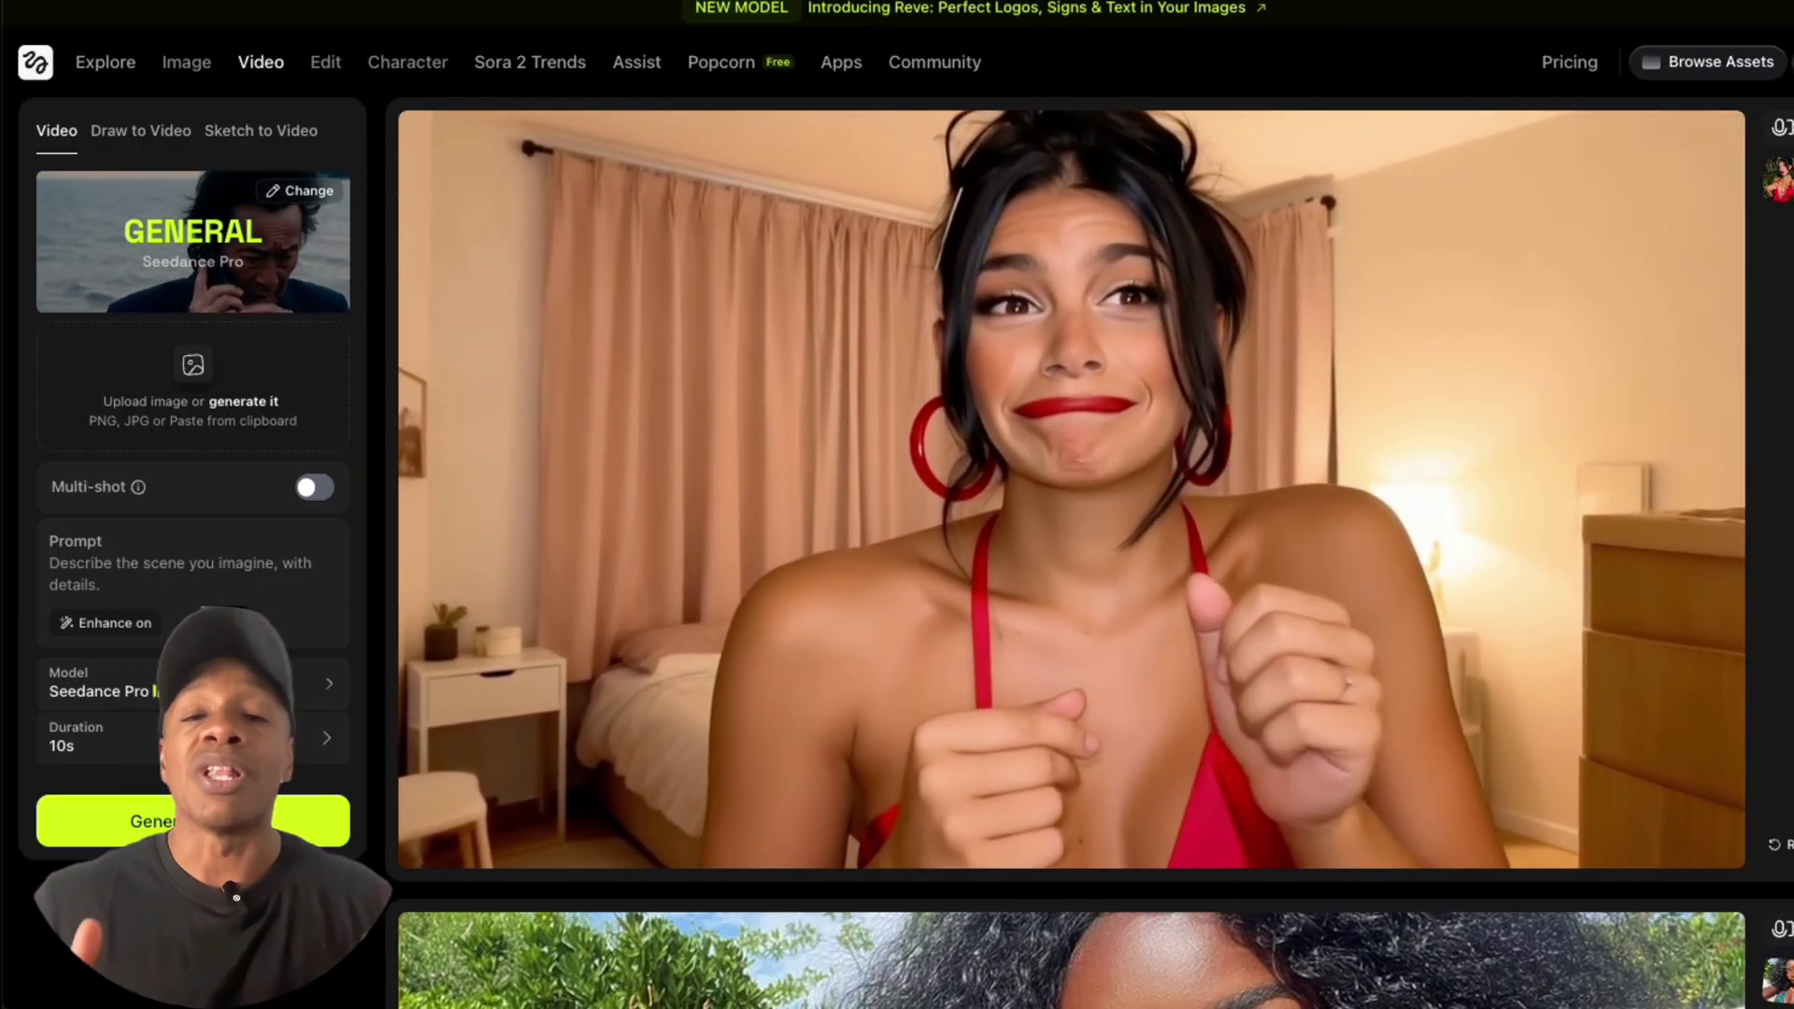
pyautogui.click(423, 819)
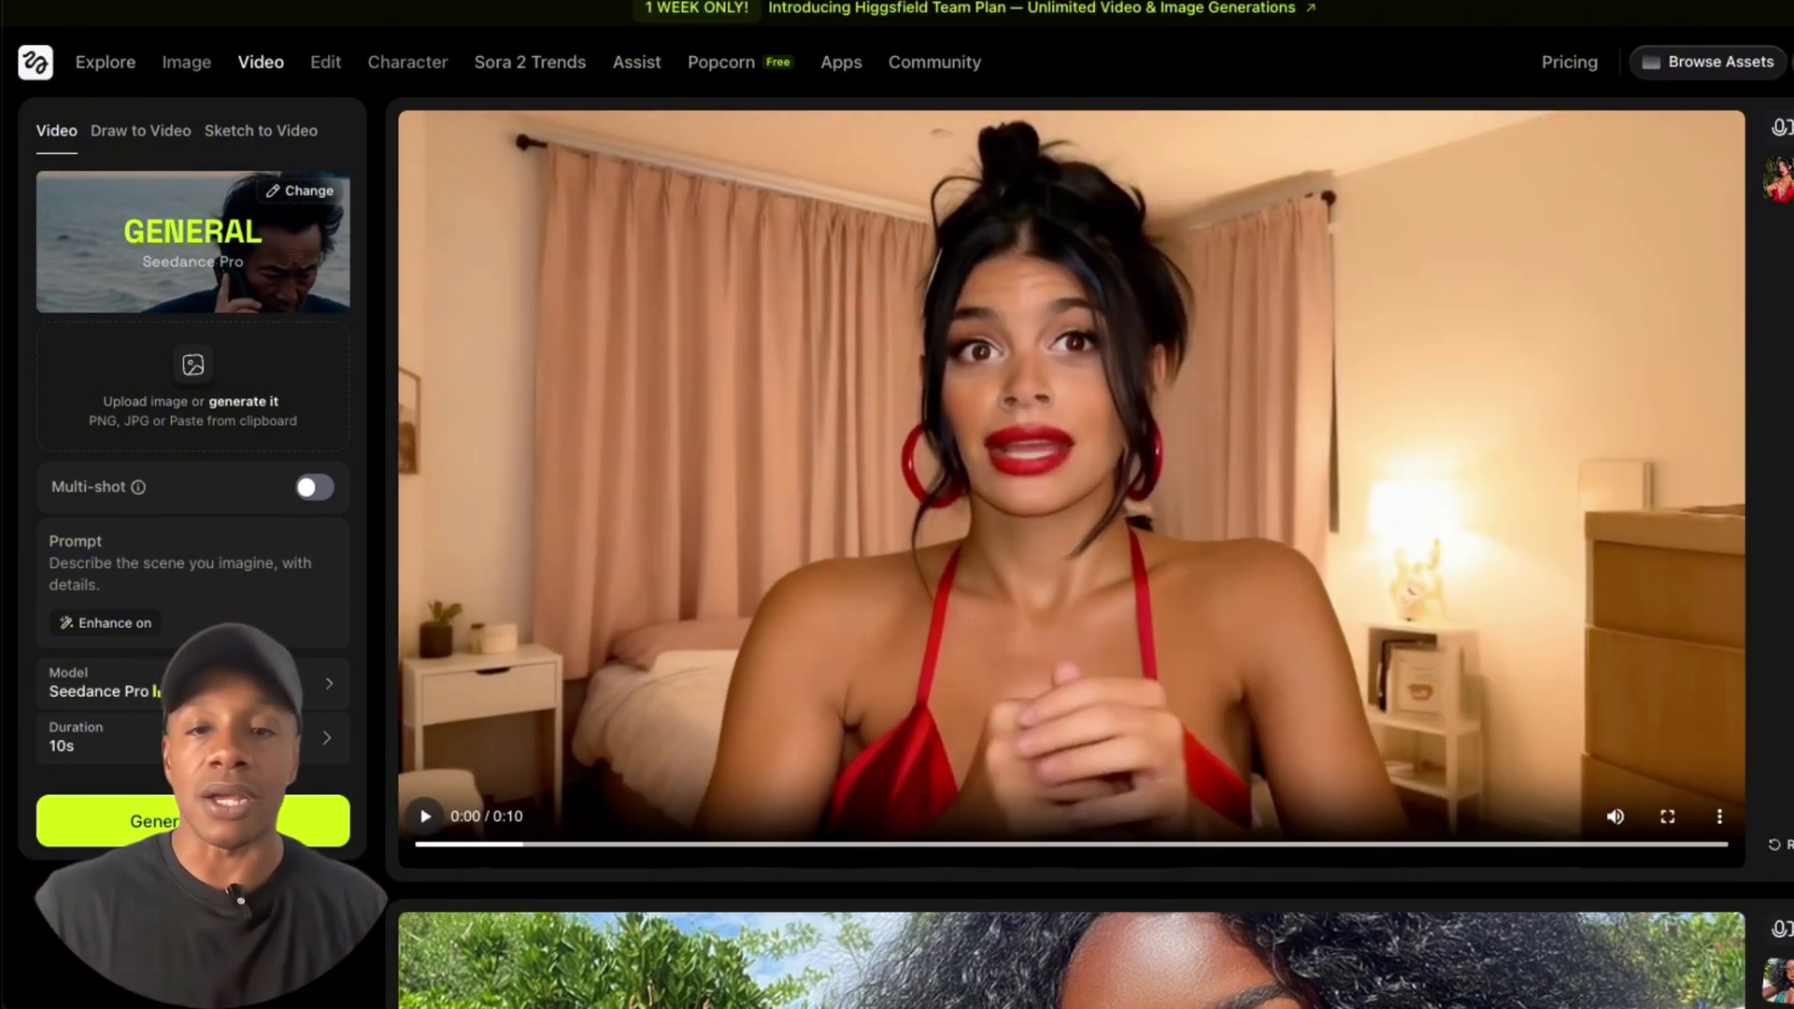
pyautogui.scroll(-8, 528, 793)
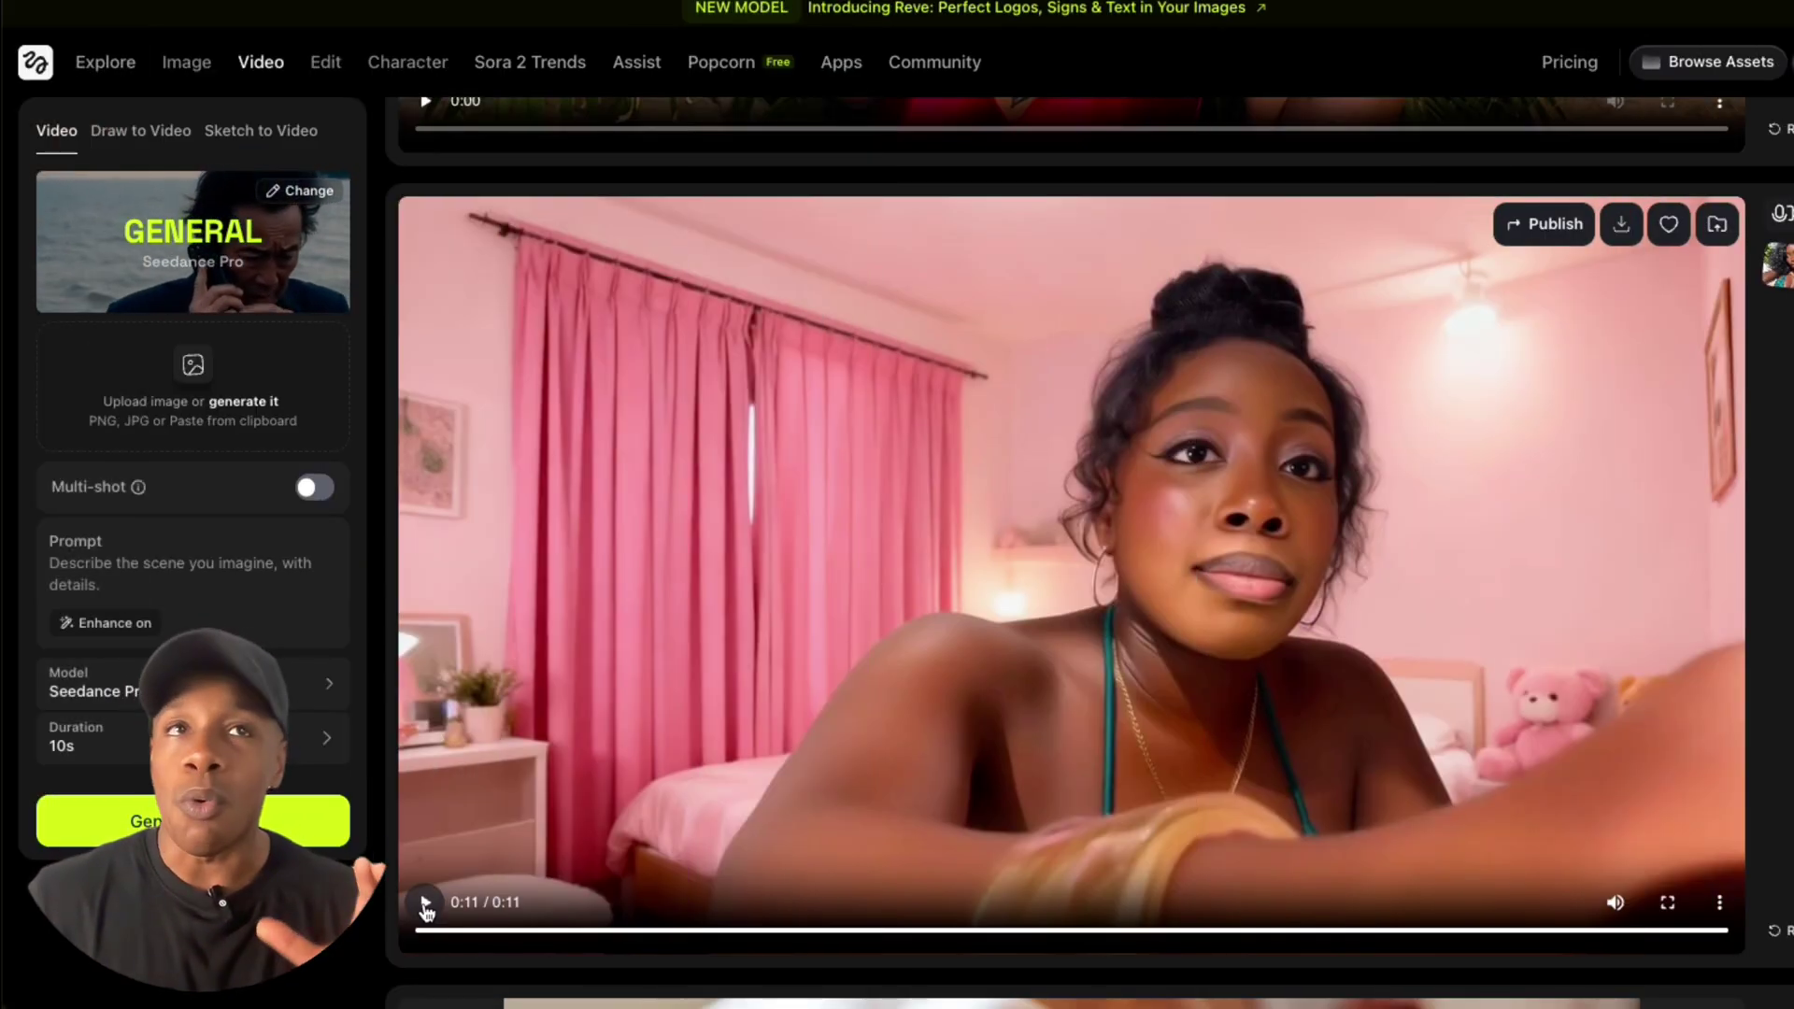
pyautogui.click(425, 903)
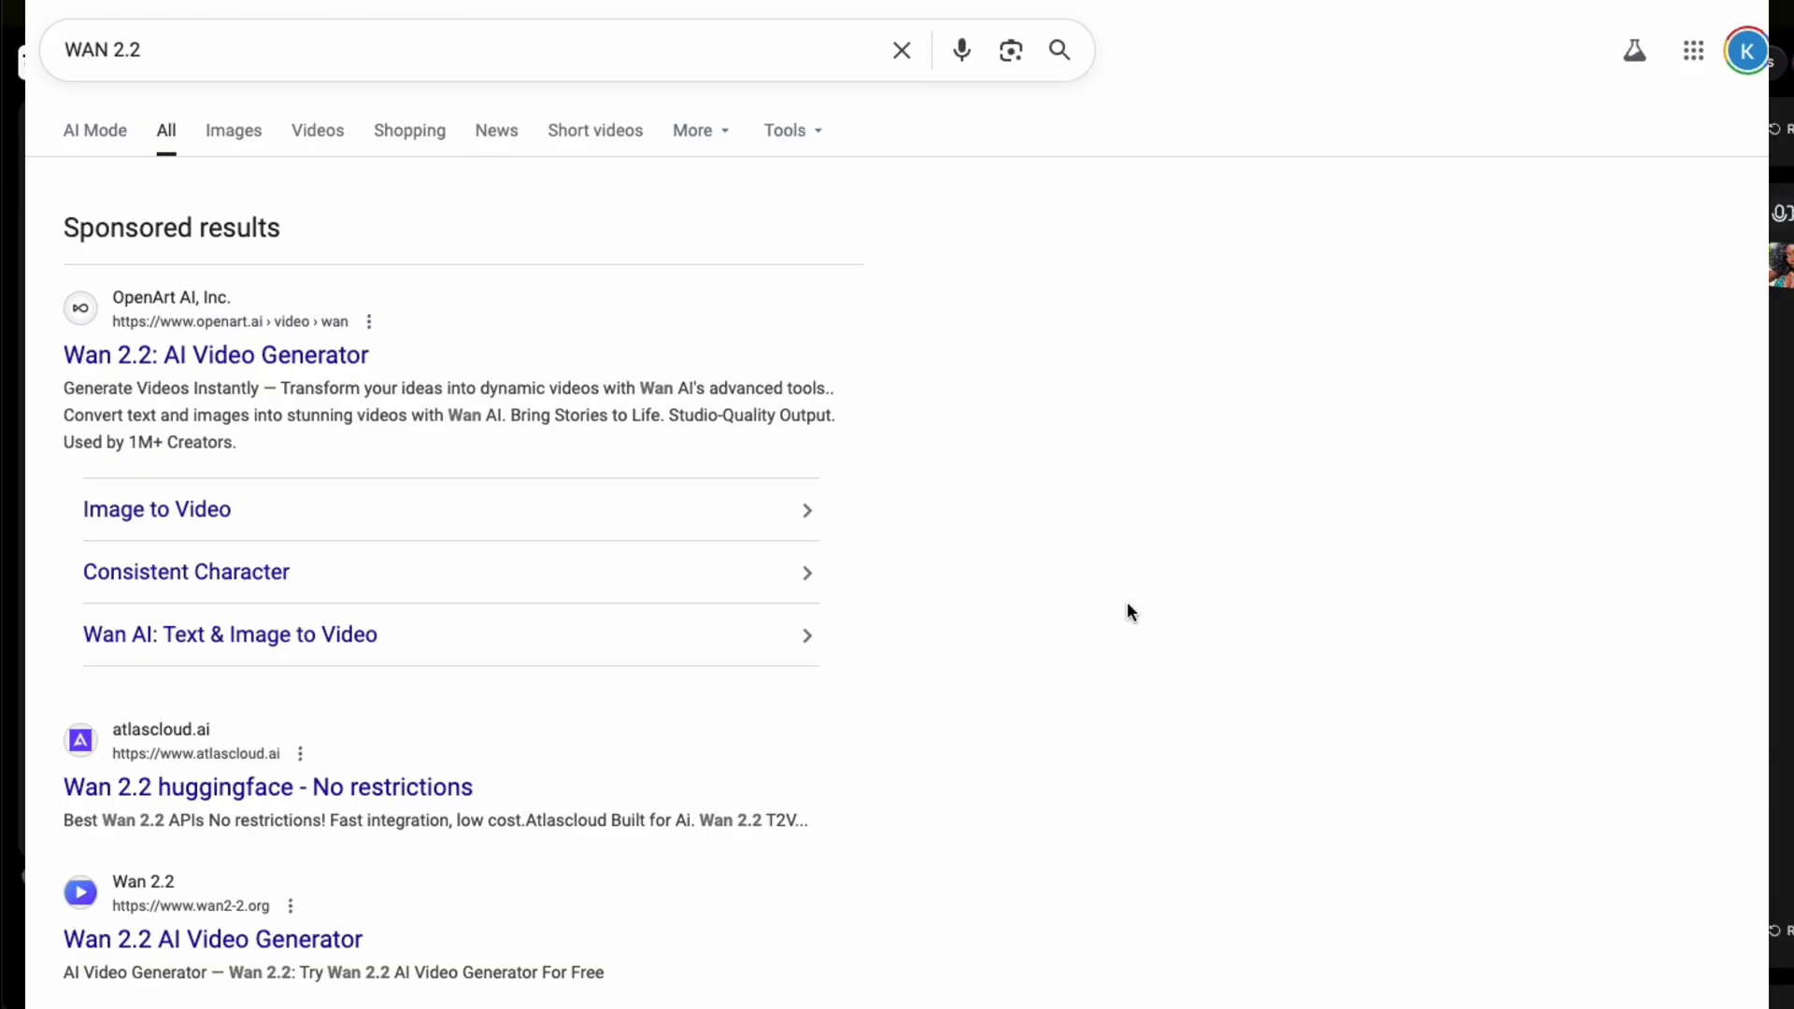
# Step: Look through the Google results for WAN 2.2 and the video generator page behind a Wan 2.2 site's Try Wan 2.2 link
pyautogui.scroll(-3, 1127, 604)
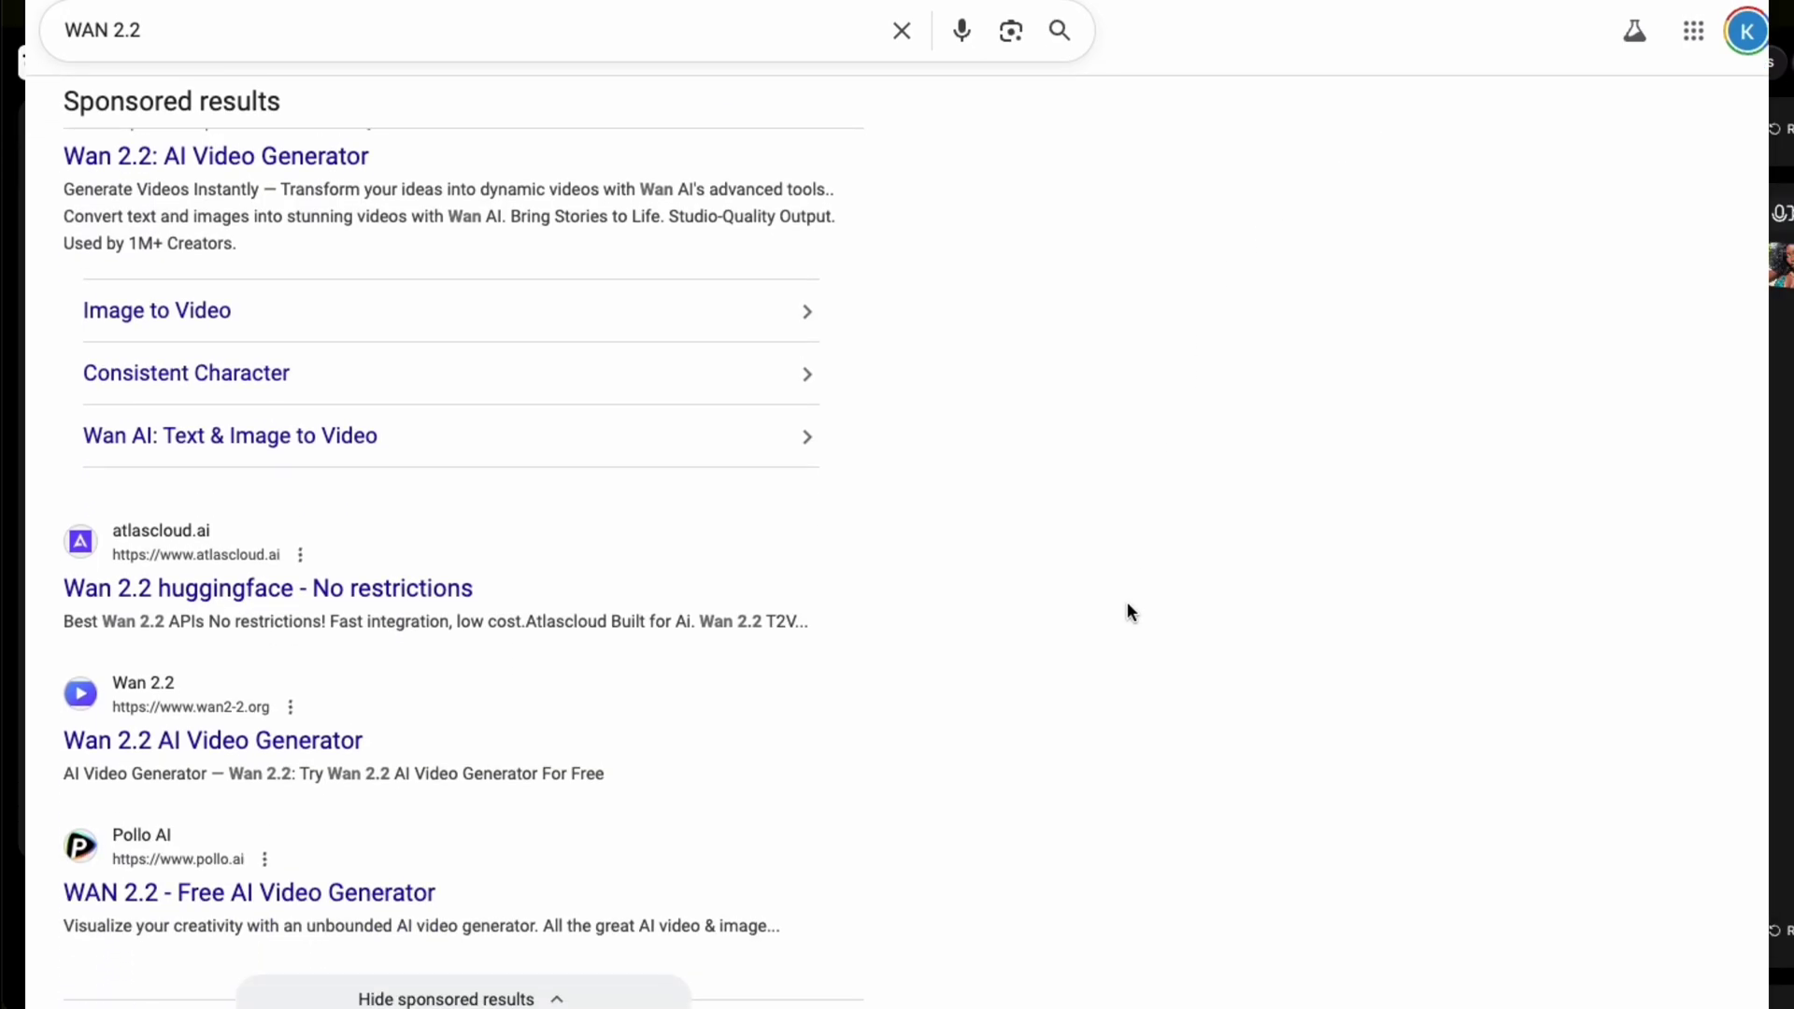
pyautogui.scroll(-3, 1127, 603)
pyautogui.scroll(-2, 1127, 611)
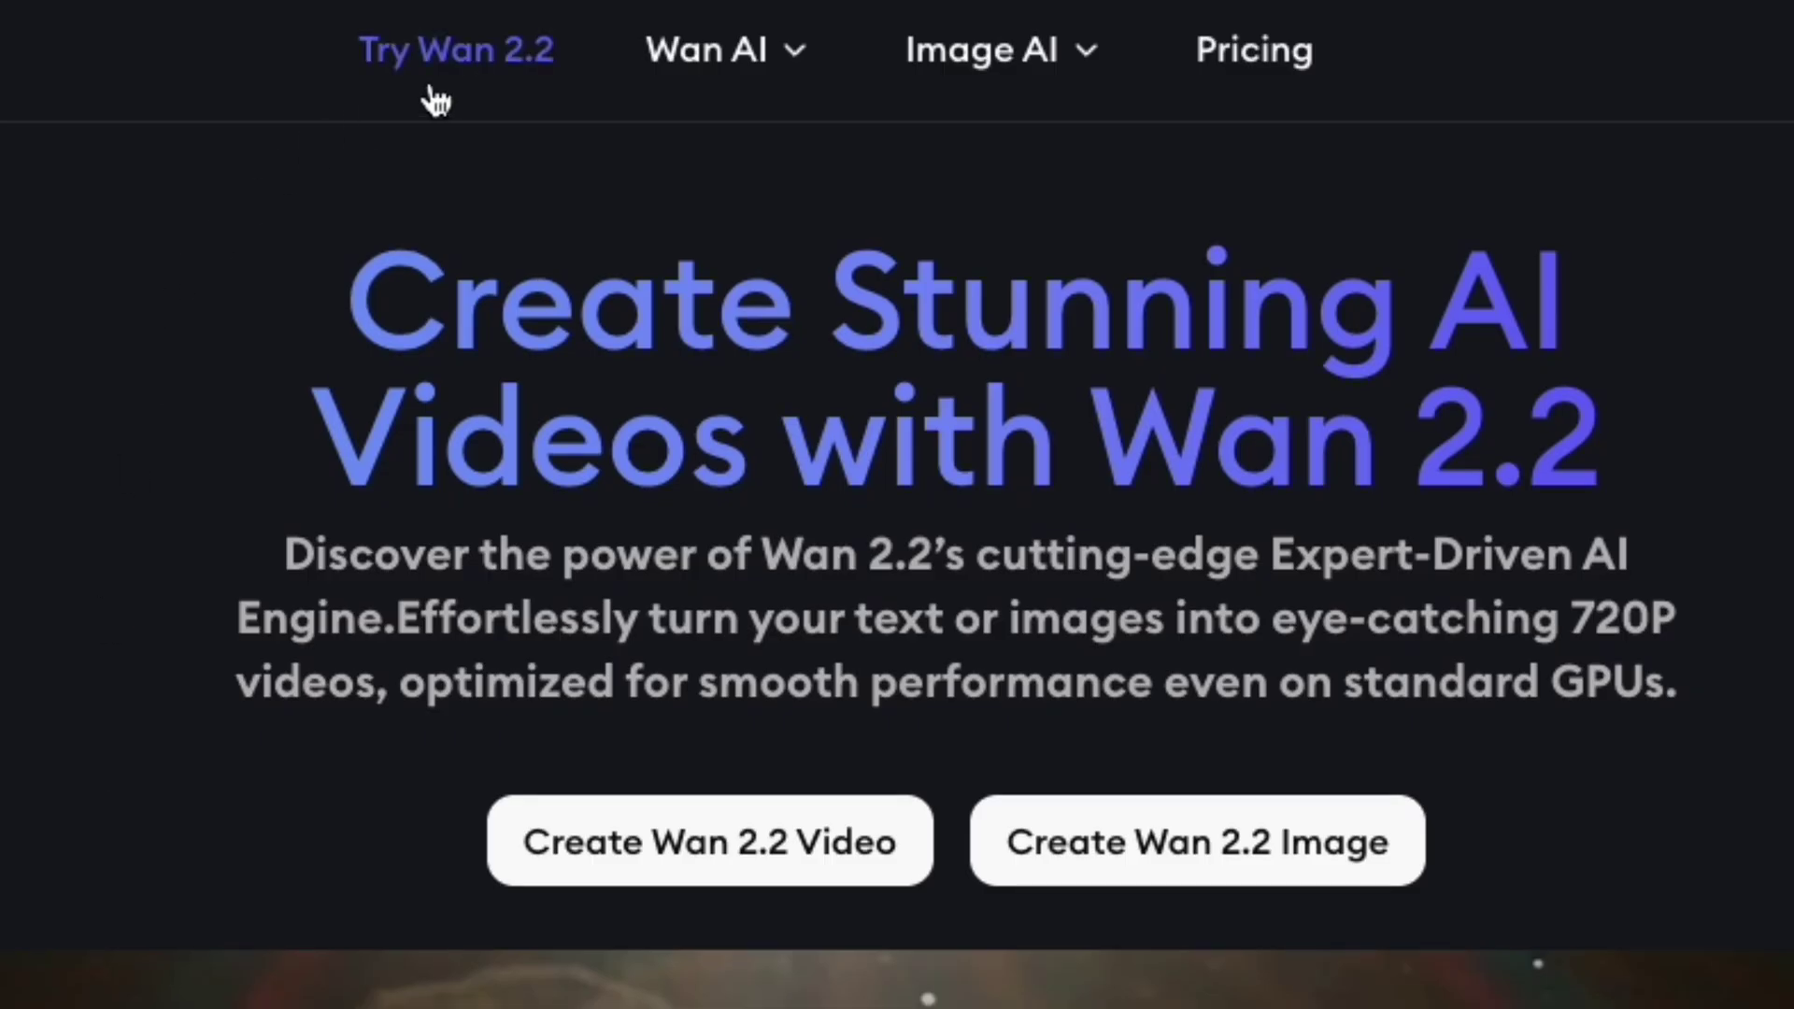
pyautogui.click(447, 94)
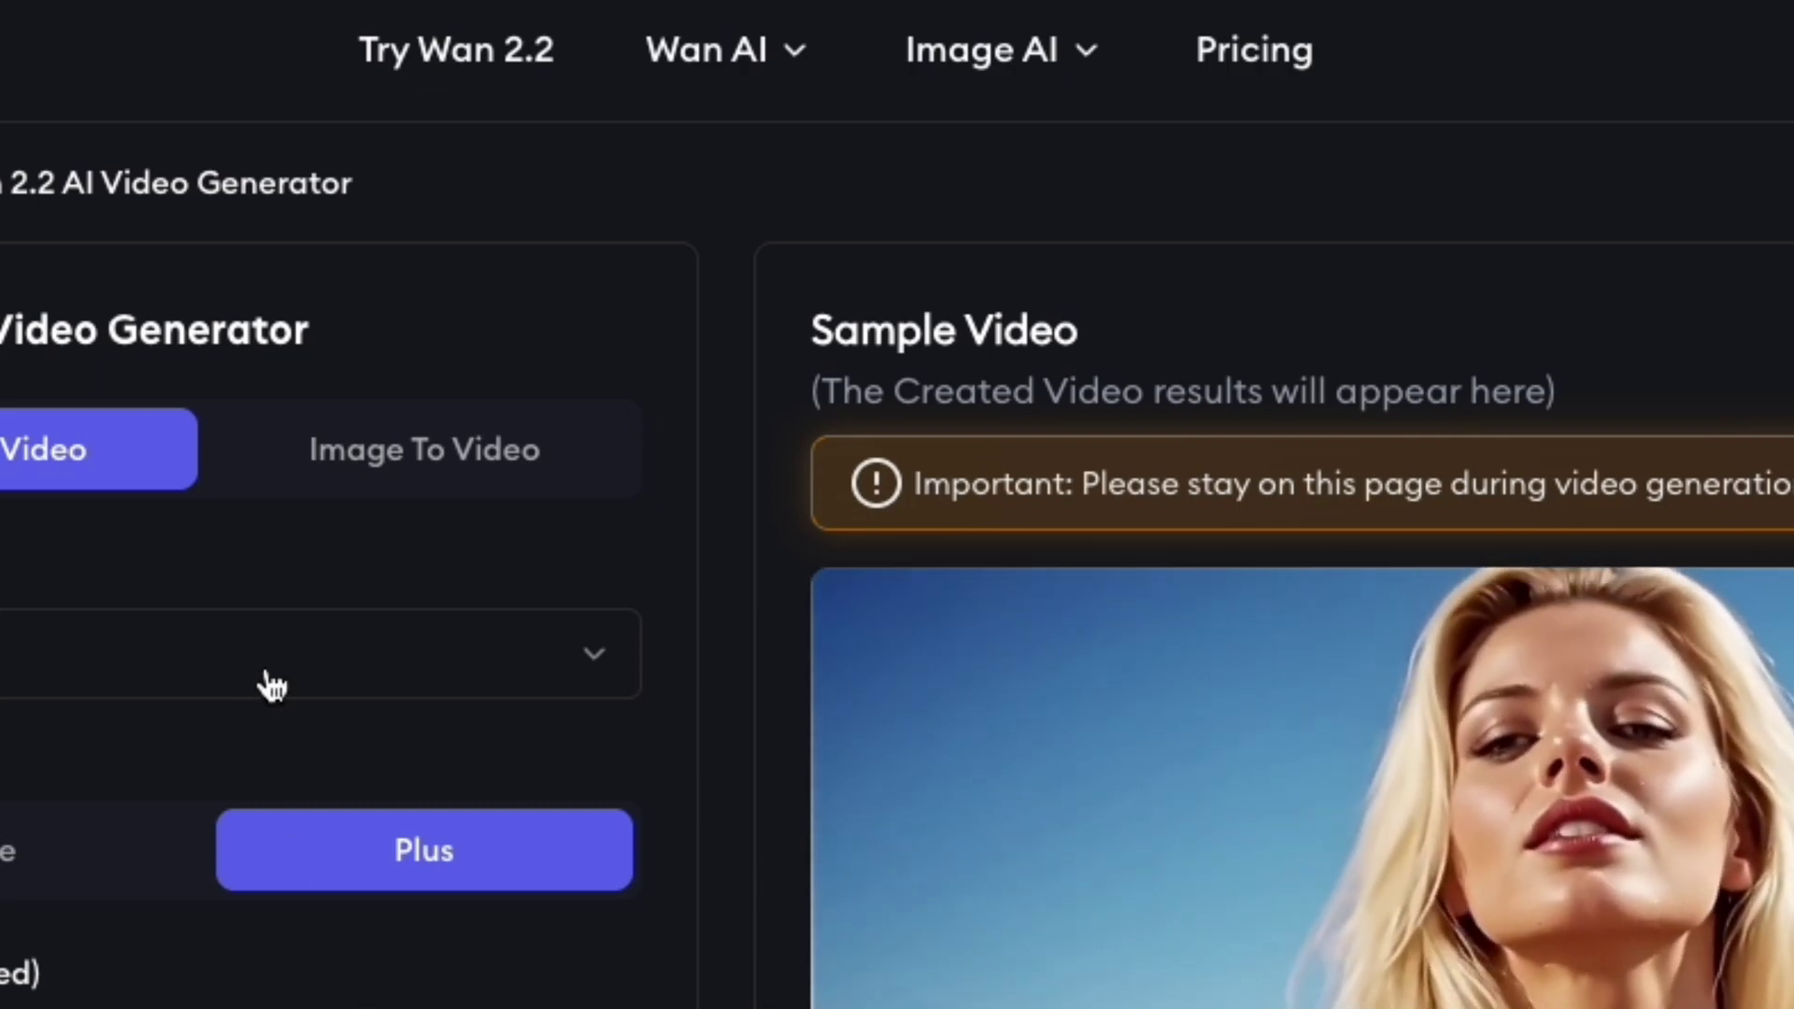
pyautogui.scroll(-10, 273, 686)
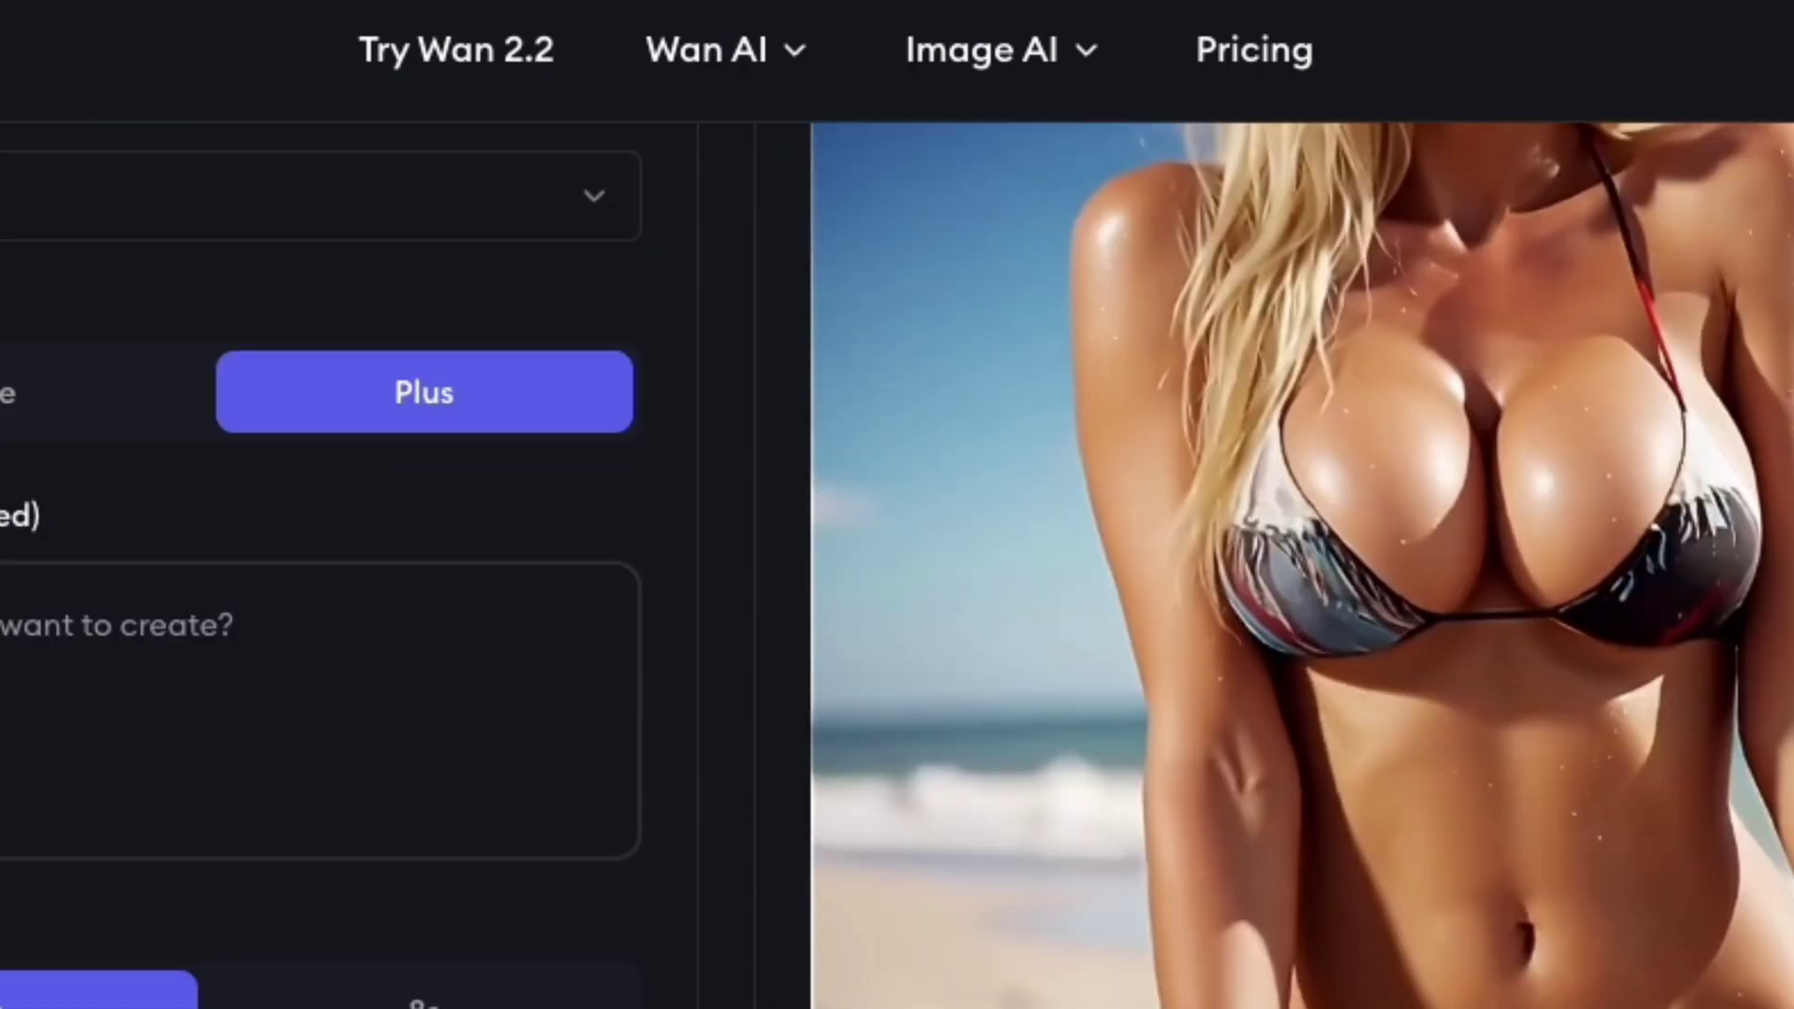
pyautogui.scroll(-10, 897, 561)
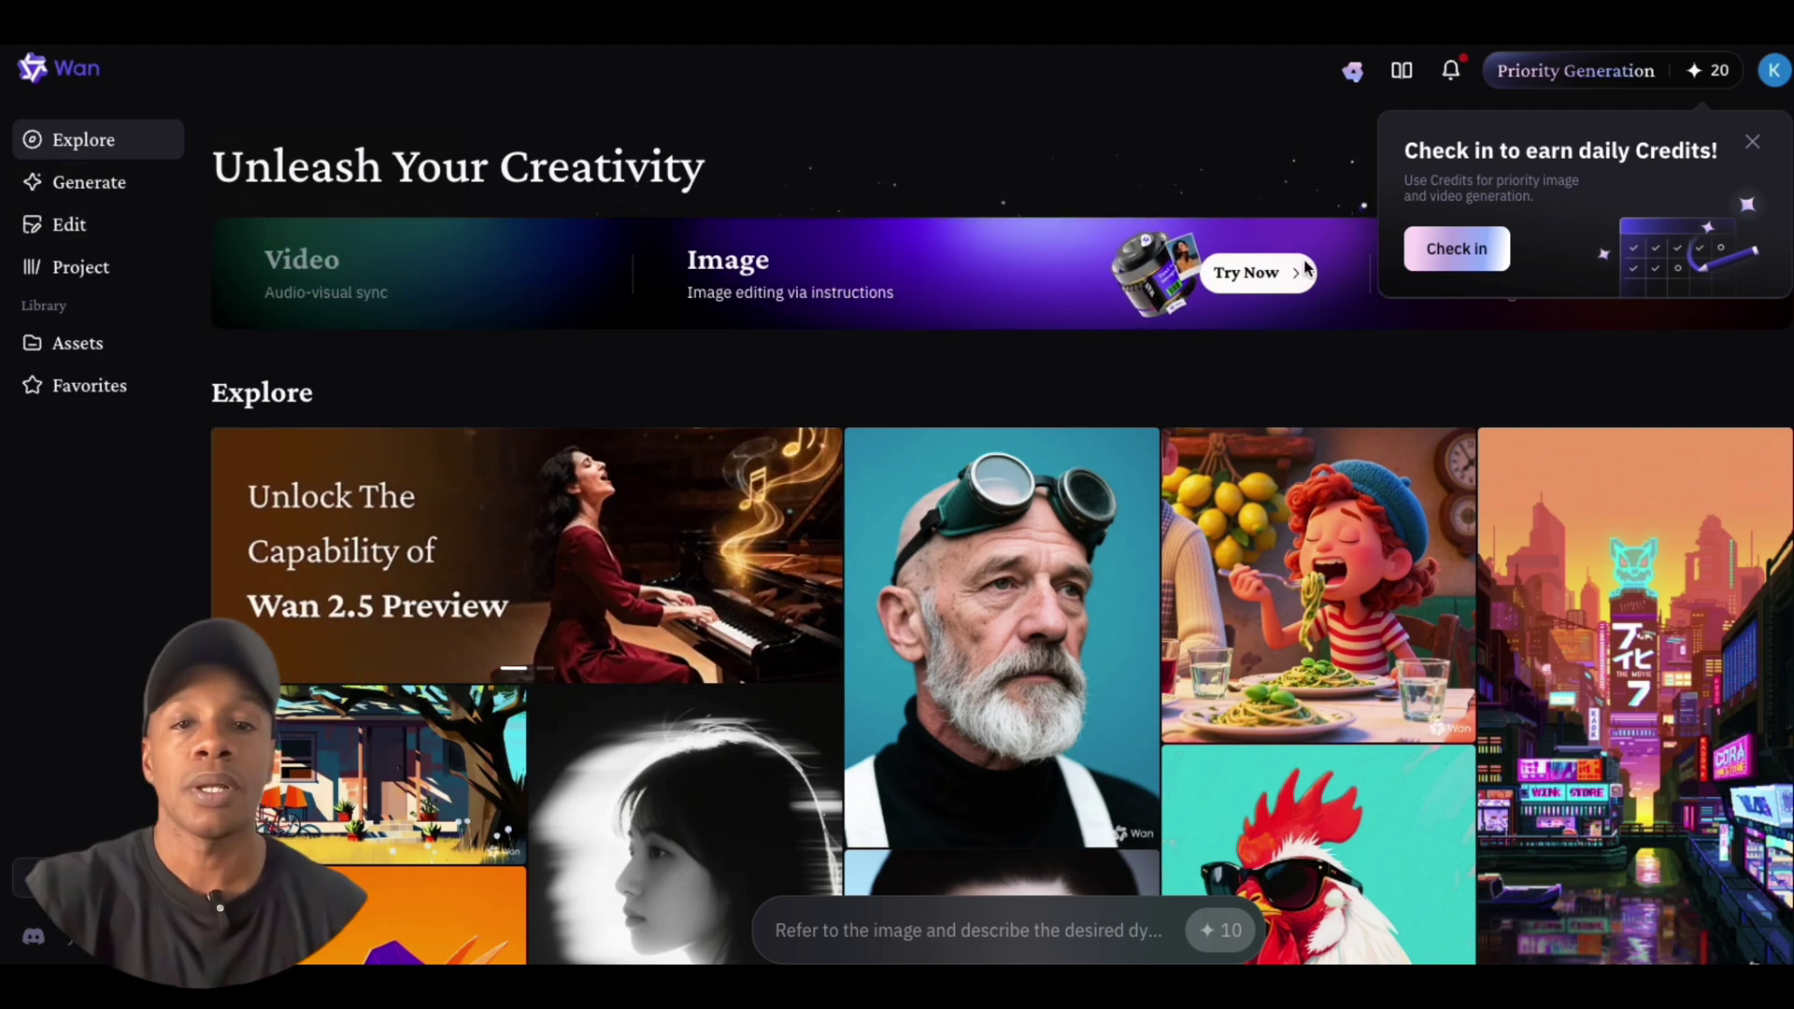
# Step: In Wan, dismiss the daily check-in offer, open the Generate page and set the media type to Avatar
pyautogui.click(1751, 145)
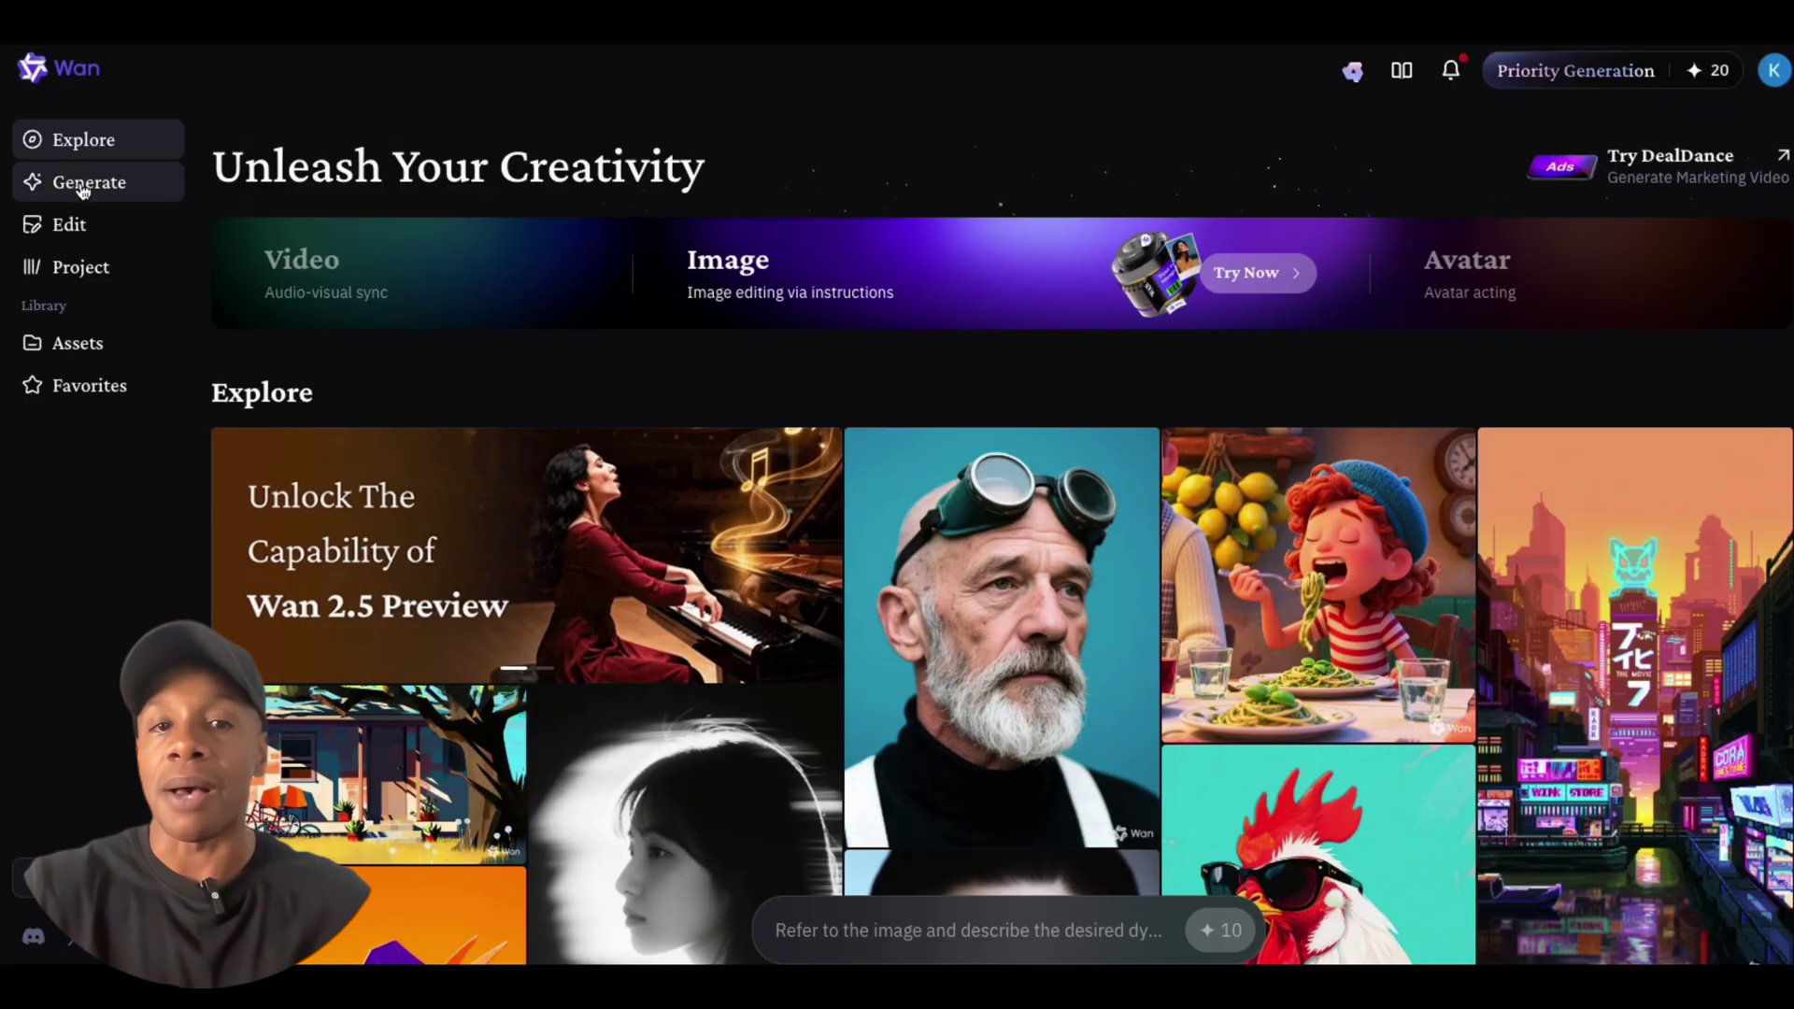
pyautogui.click(83, 187)
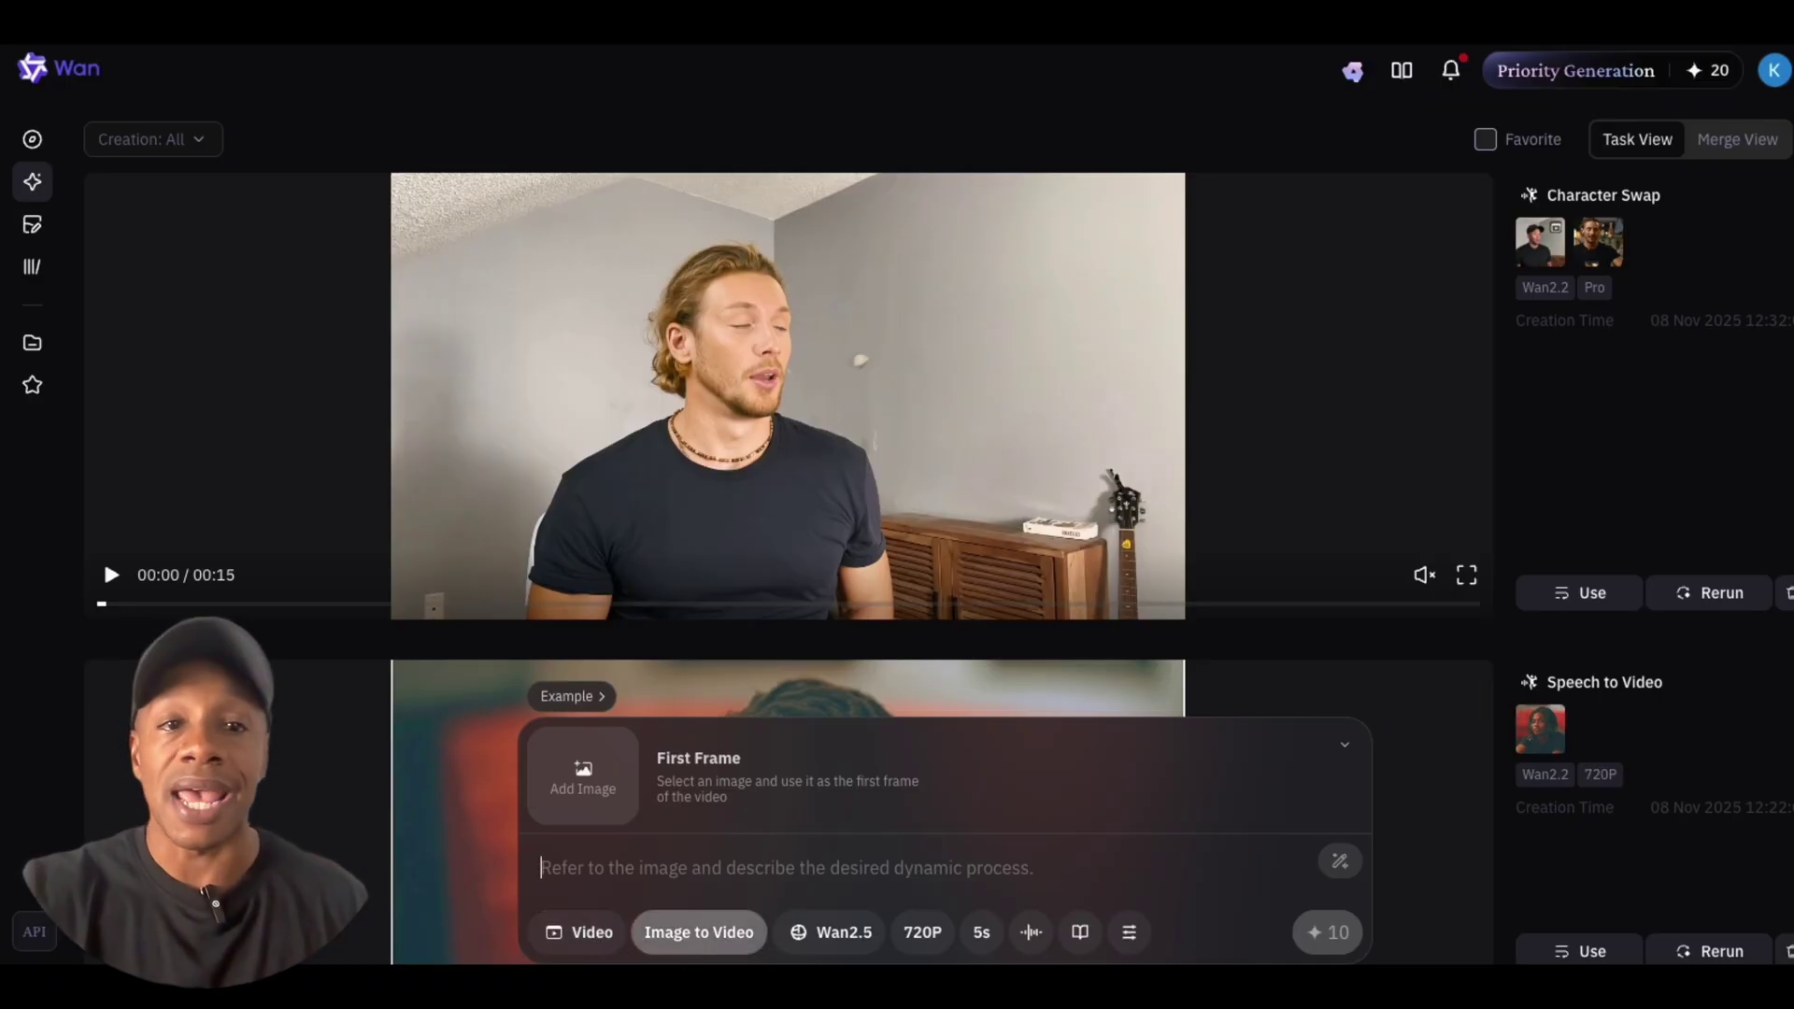
pyautogui.click(580, 932)
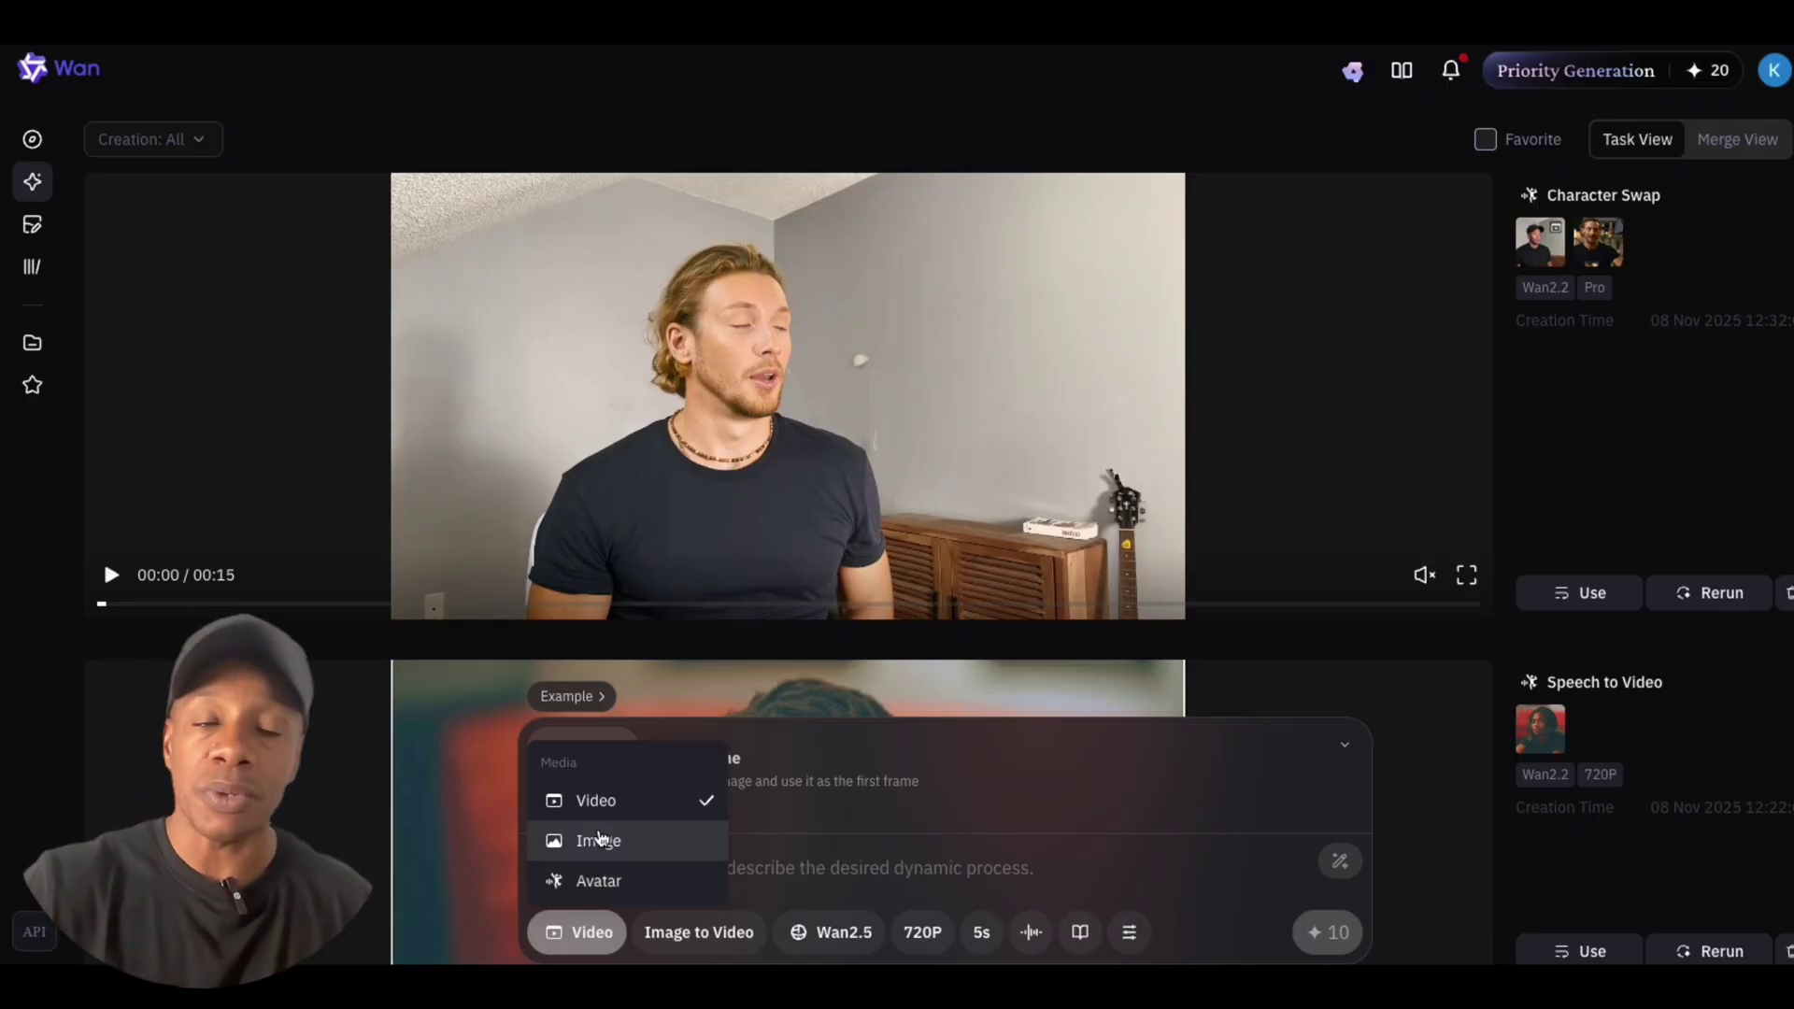
pyautogui.click(601, 881)
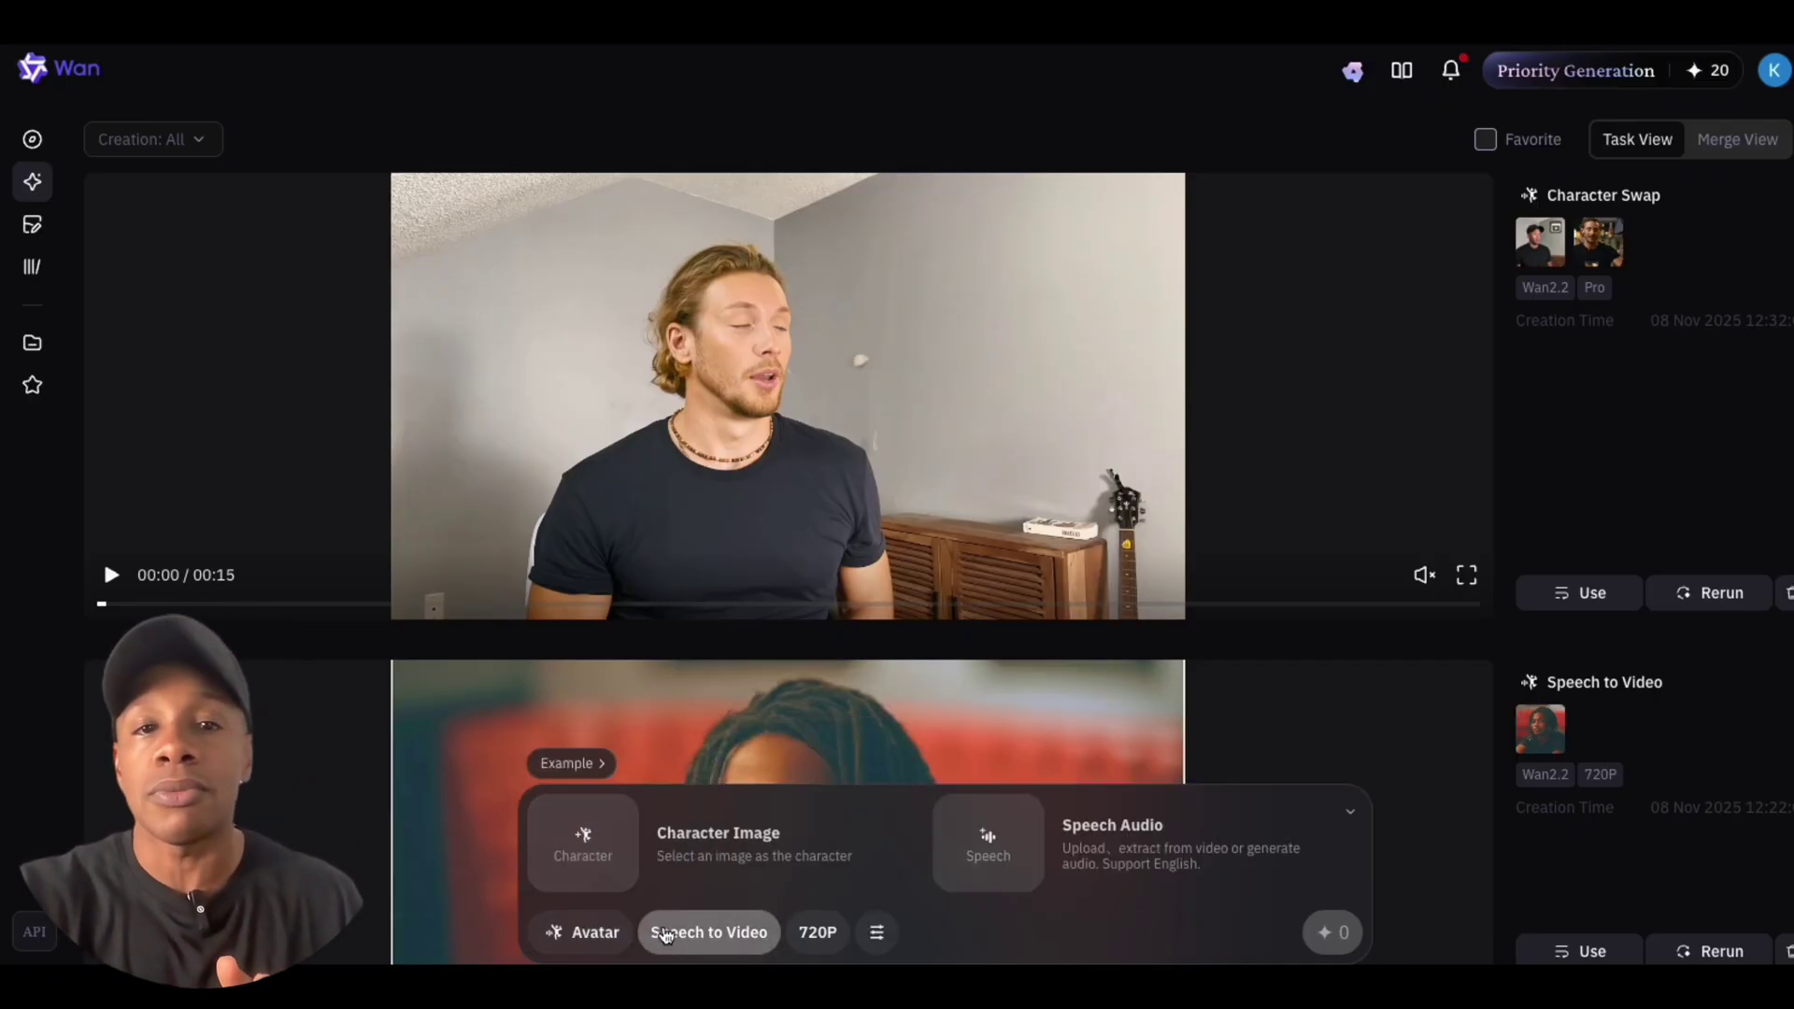
# Step: Check the avatar function options and view the generated Speech to Video and Photo Animate clips of the man at the bar
pyautogui.click(710, 937)
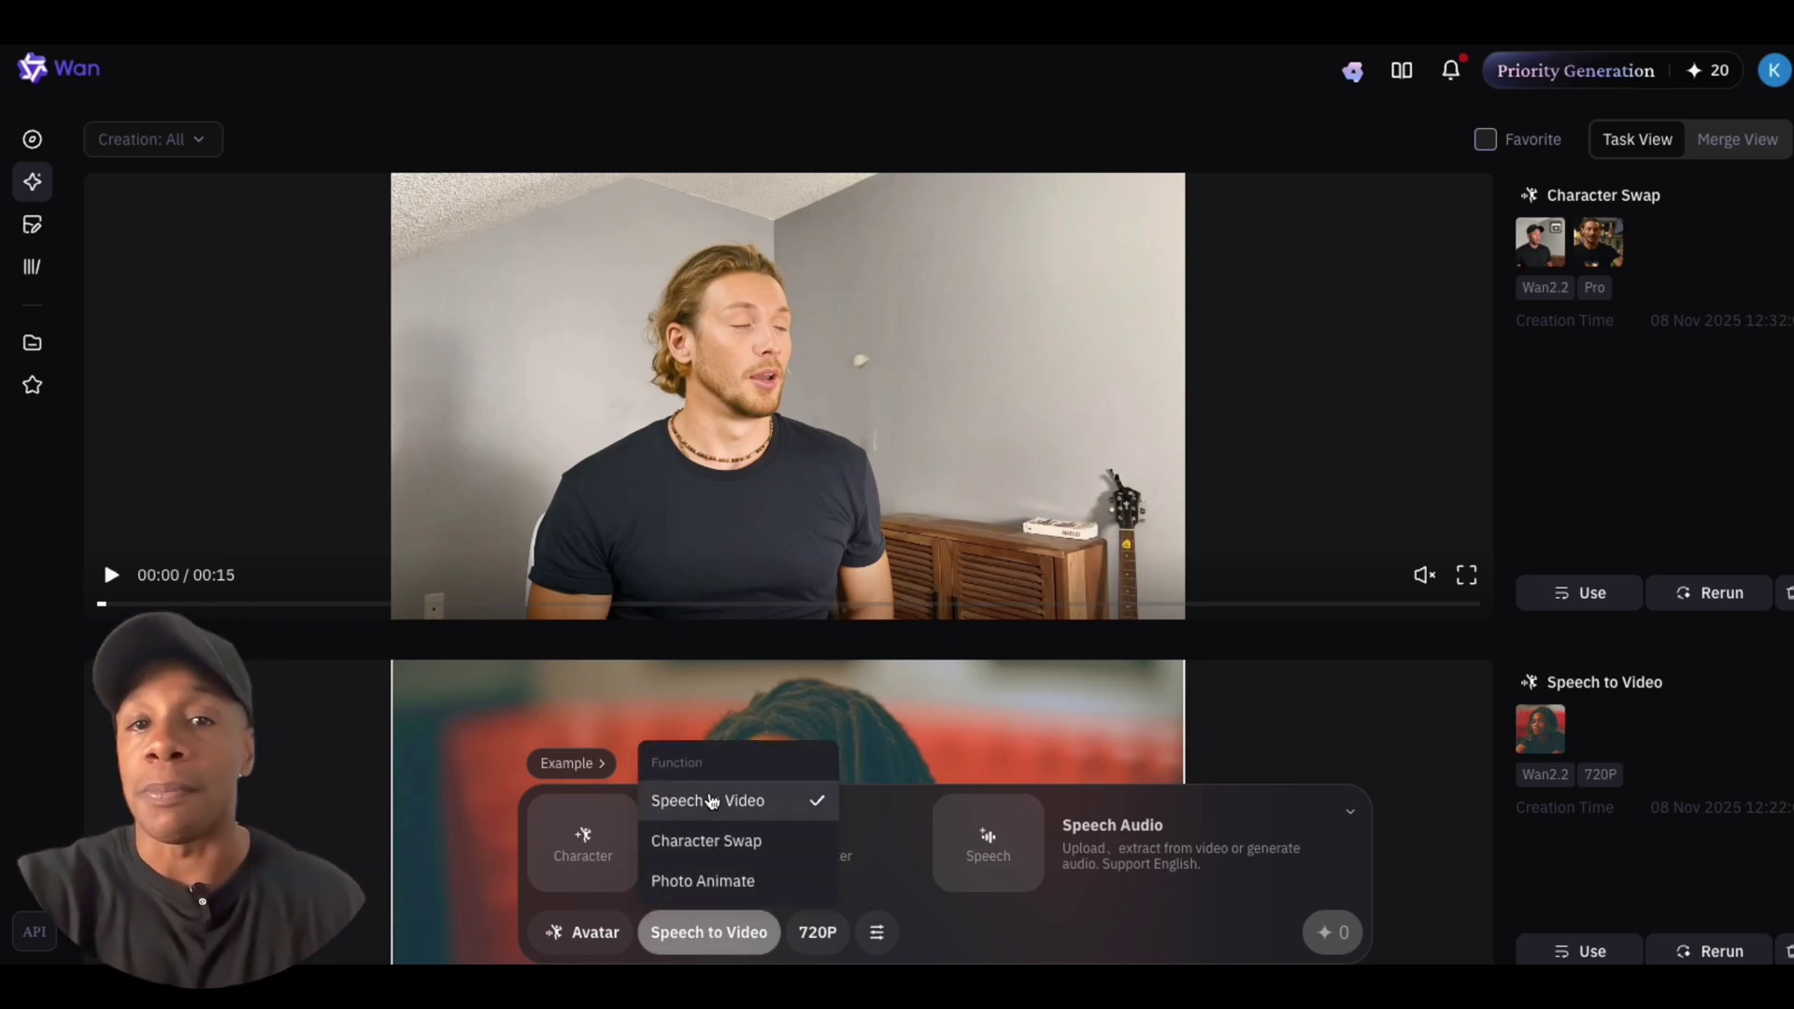
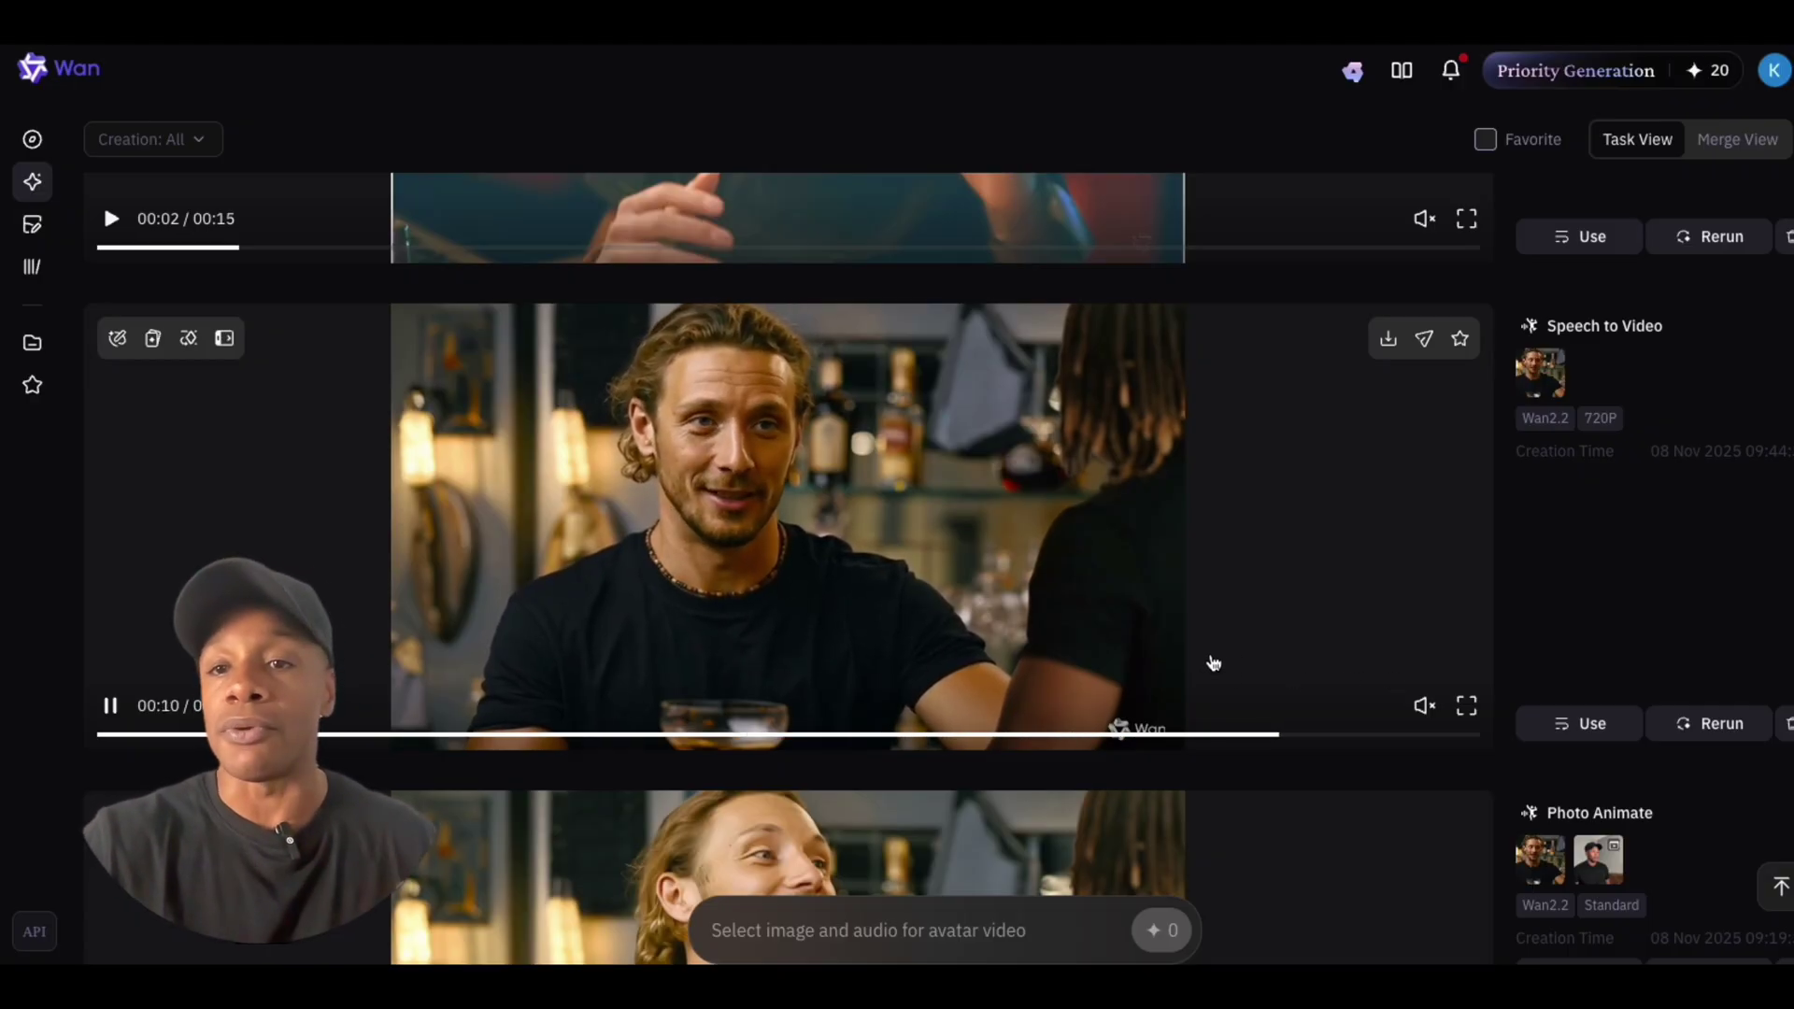
pyautogui.click(940, 601)
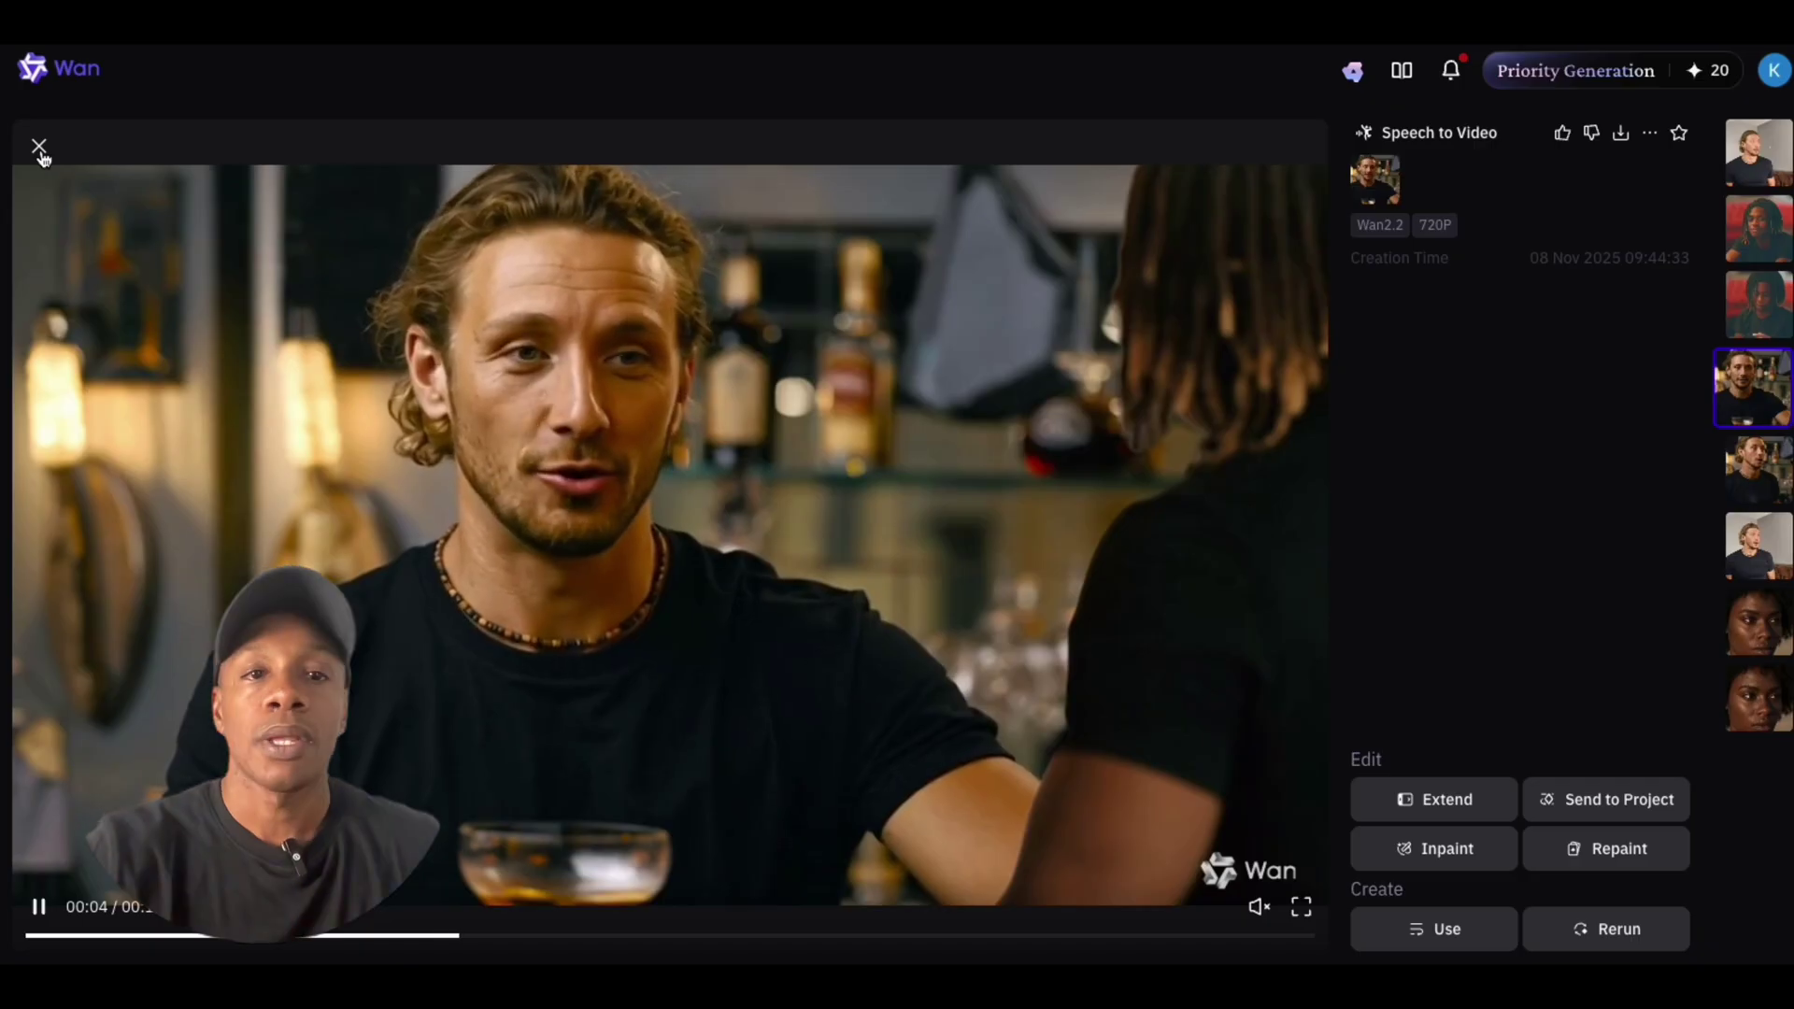
pyautogui.click(40, 150)
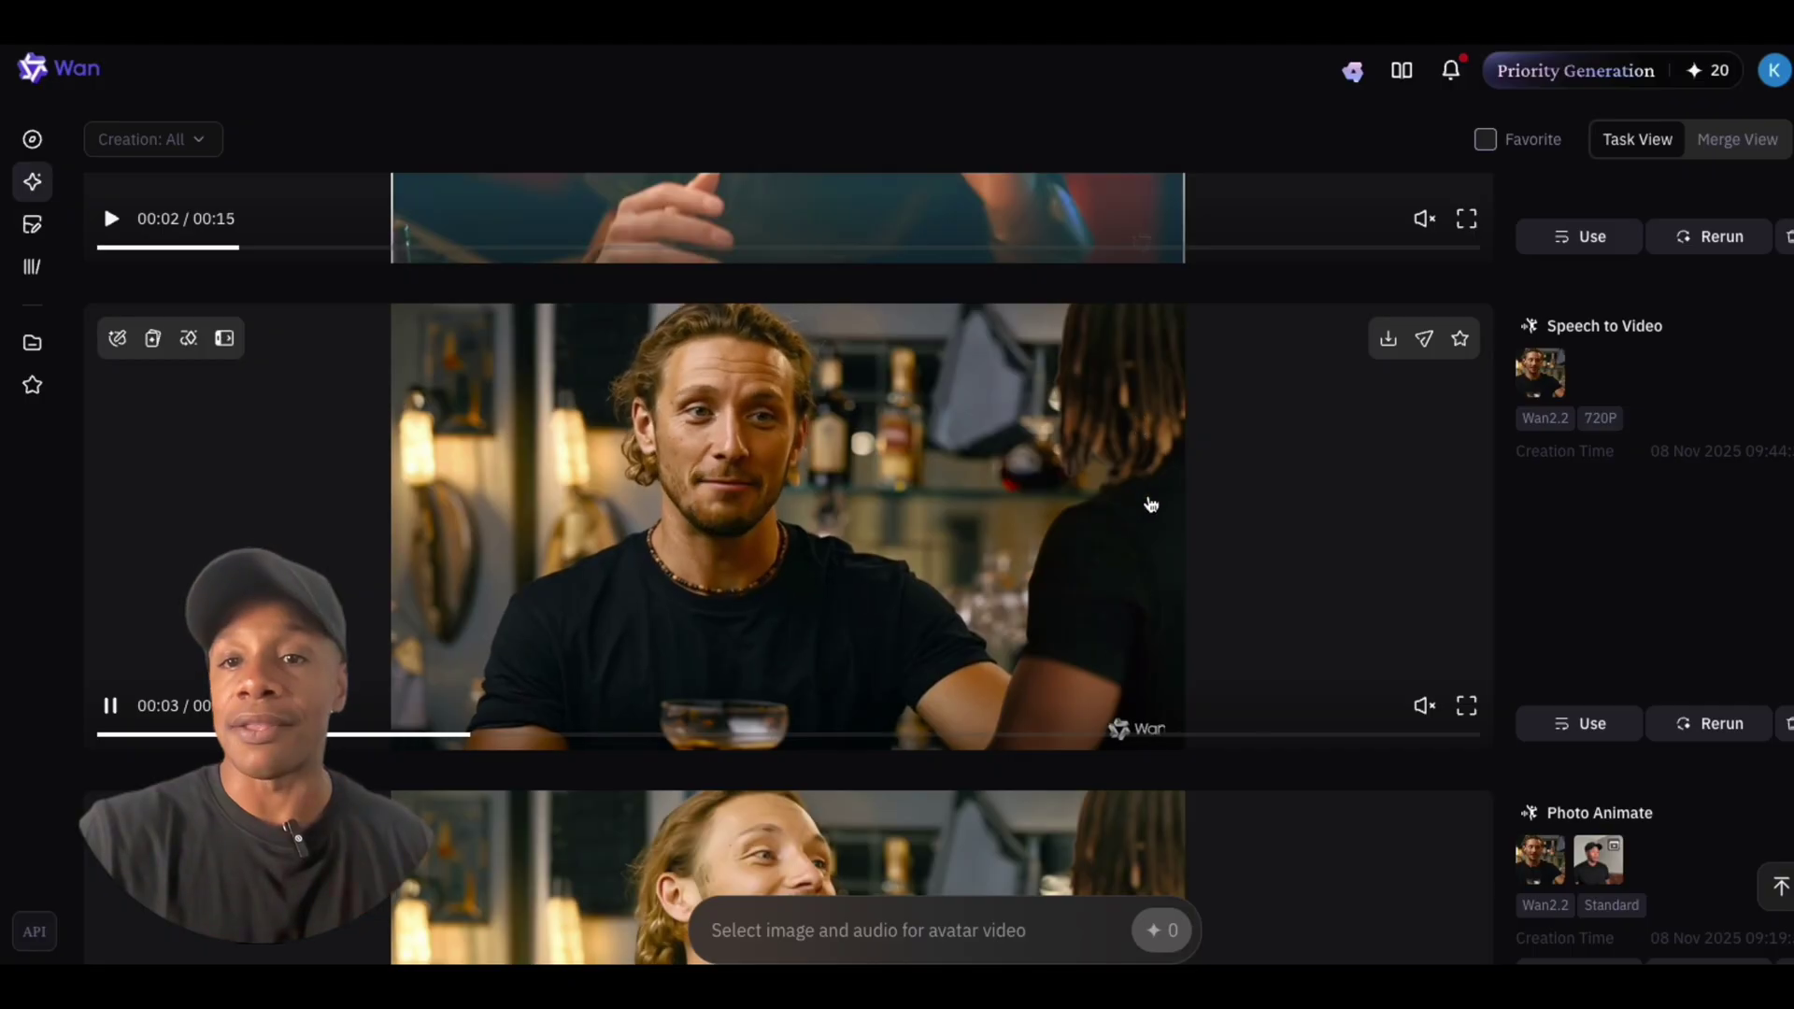
pyautogui.scroll(-5, 1118, 490)
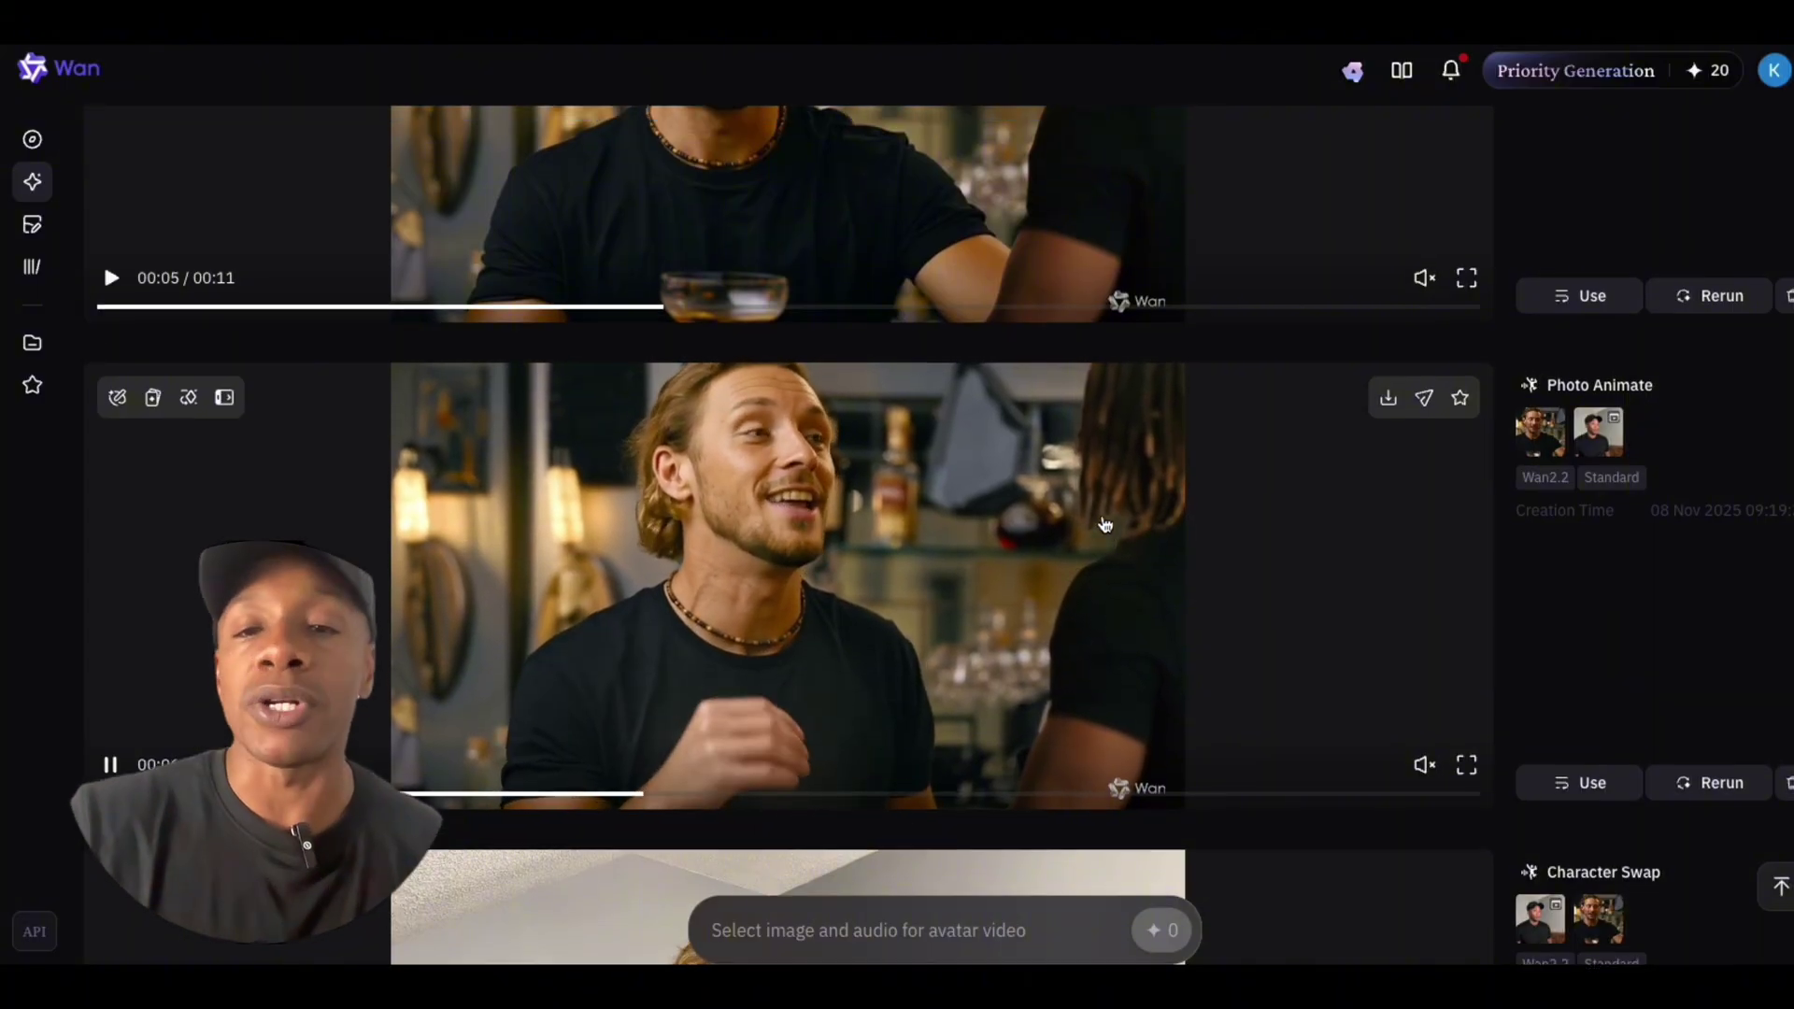
pyautogui.scroll(5, 1104, 526)
pyautogui.scroll(5, 1105, 526)
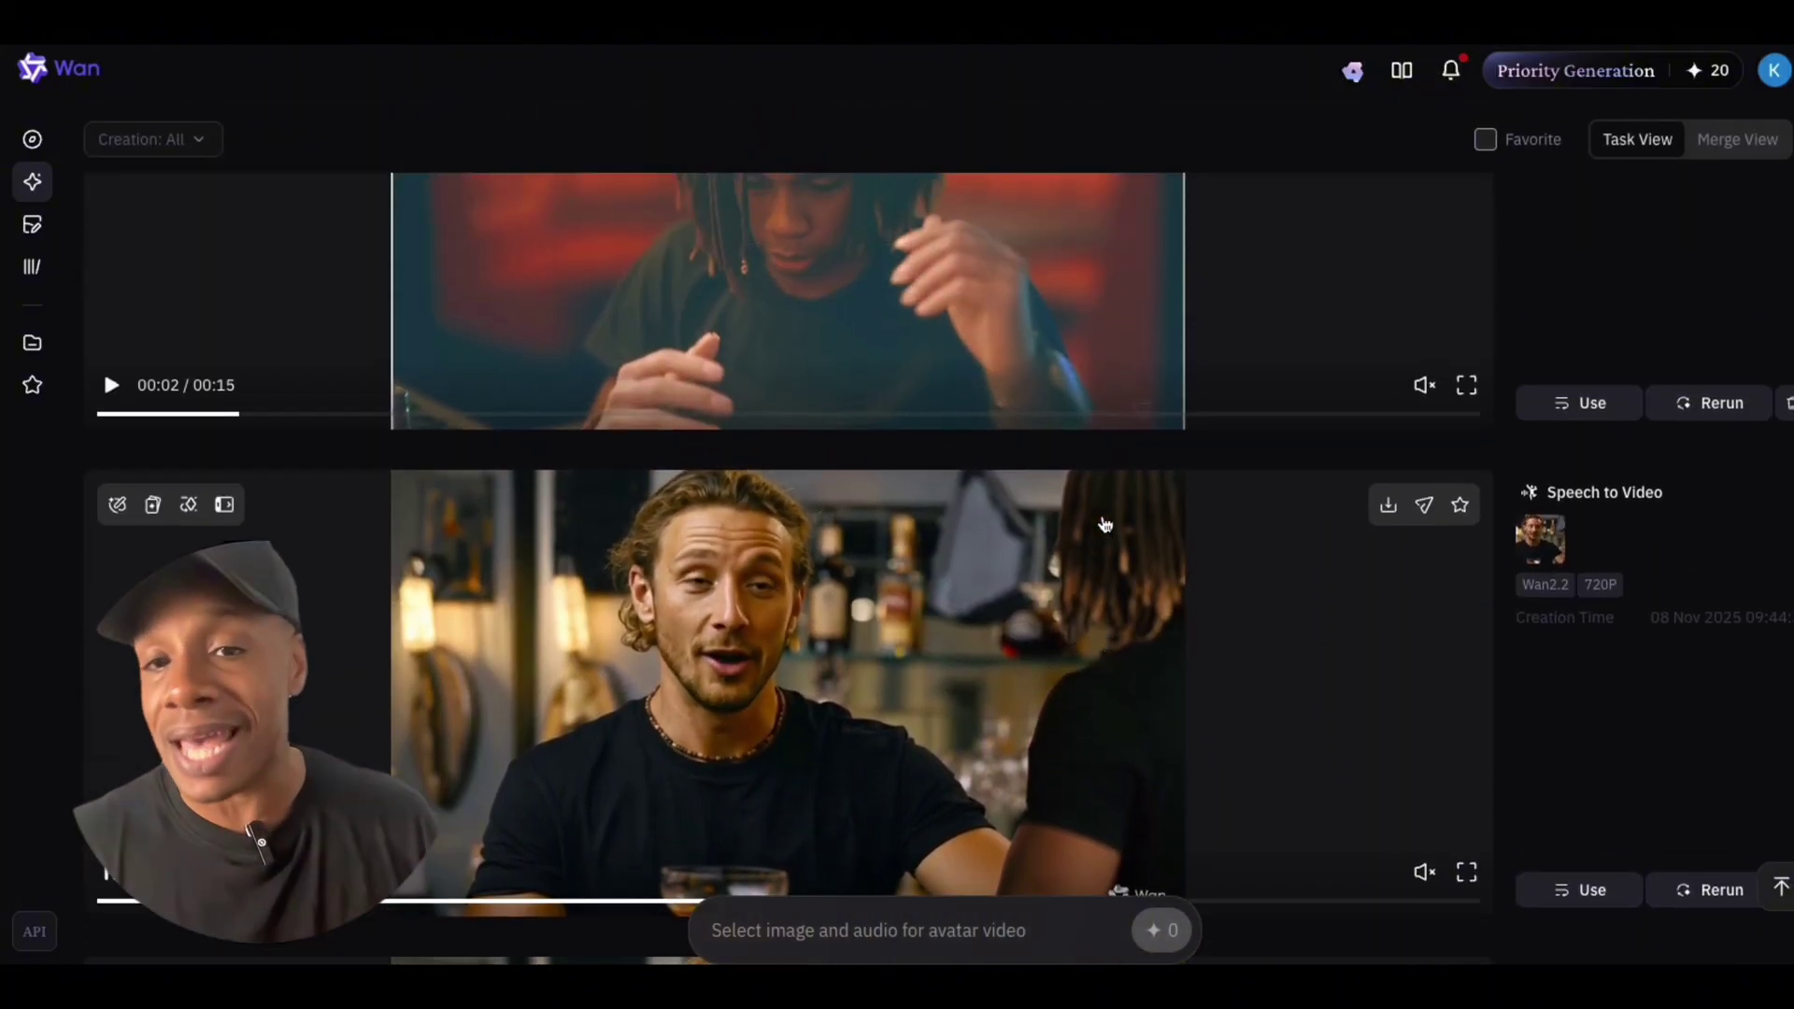
pyautogui.scroll(2, 1105, 526)
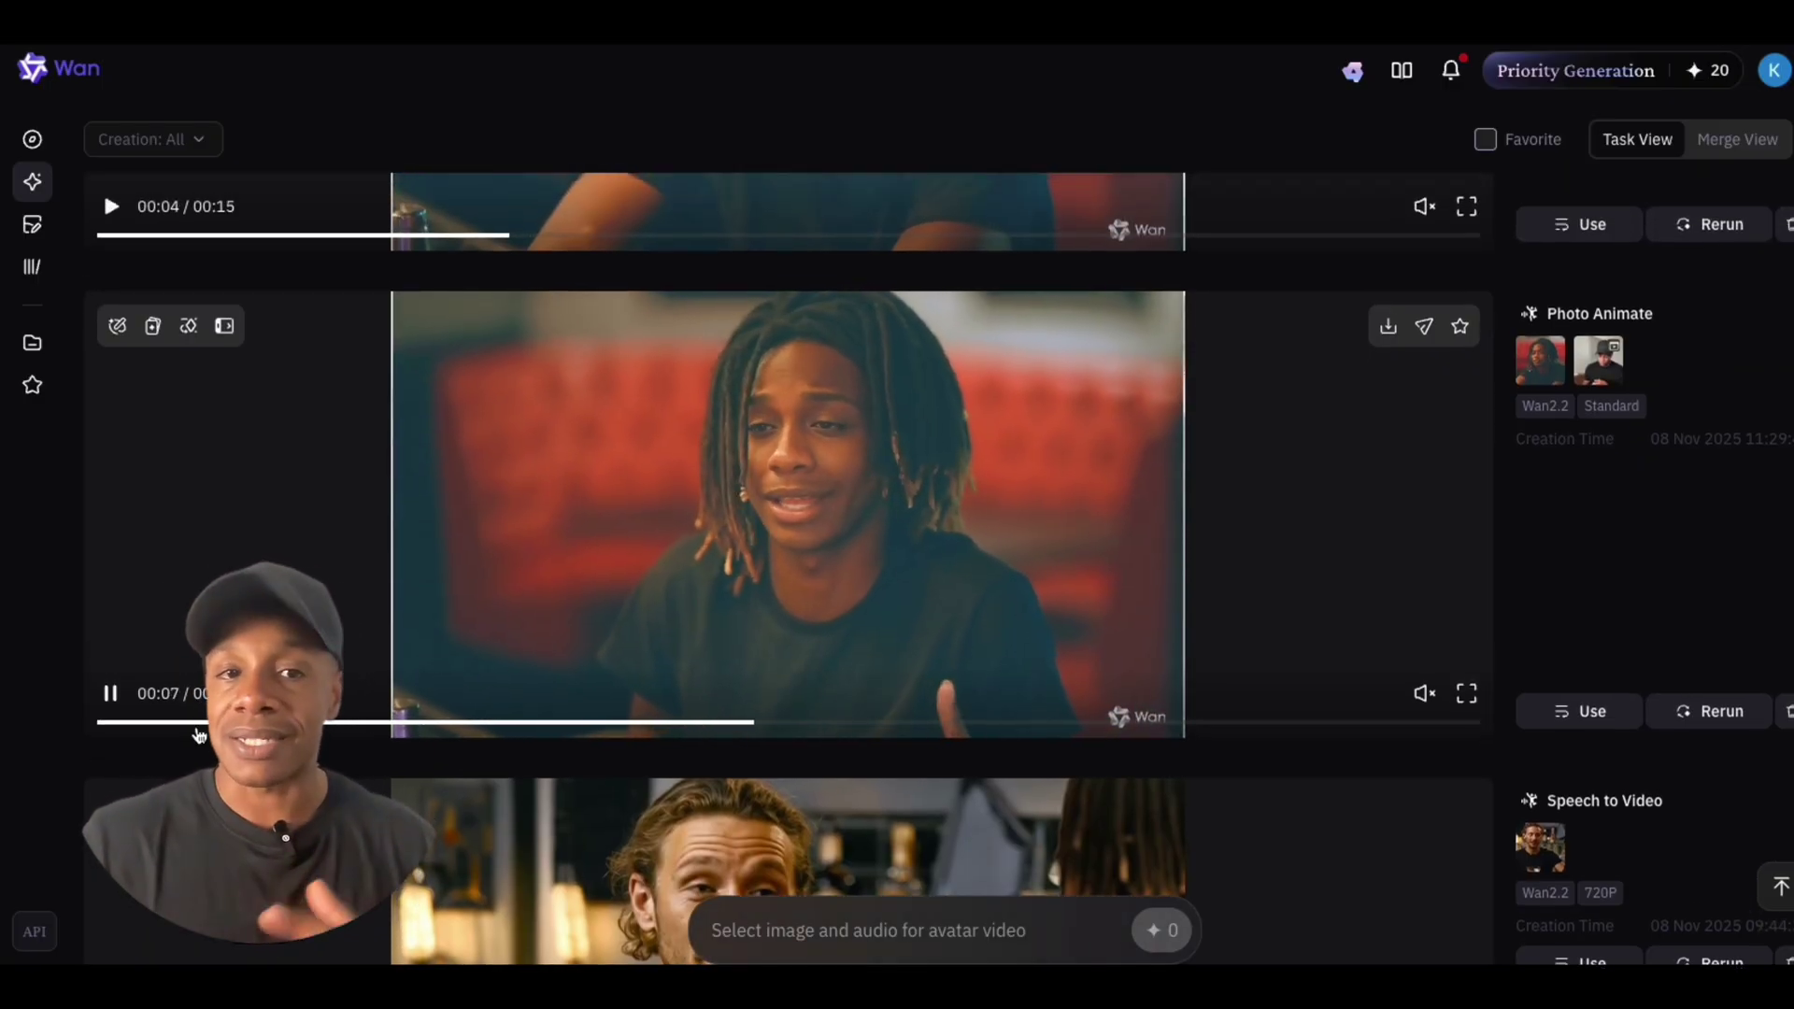
# Step: Replay the Photo Animate clip of the man with dreadlocks from the start and compare it with his Speech to Video clip
pyautogui.click(140, 724)
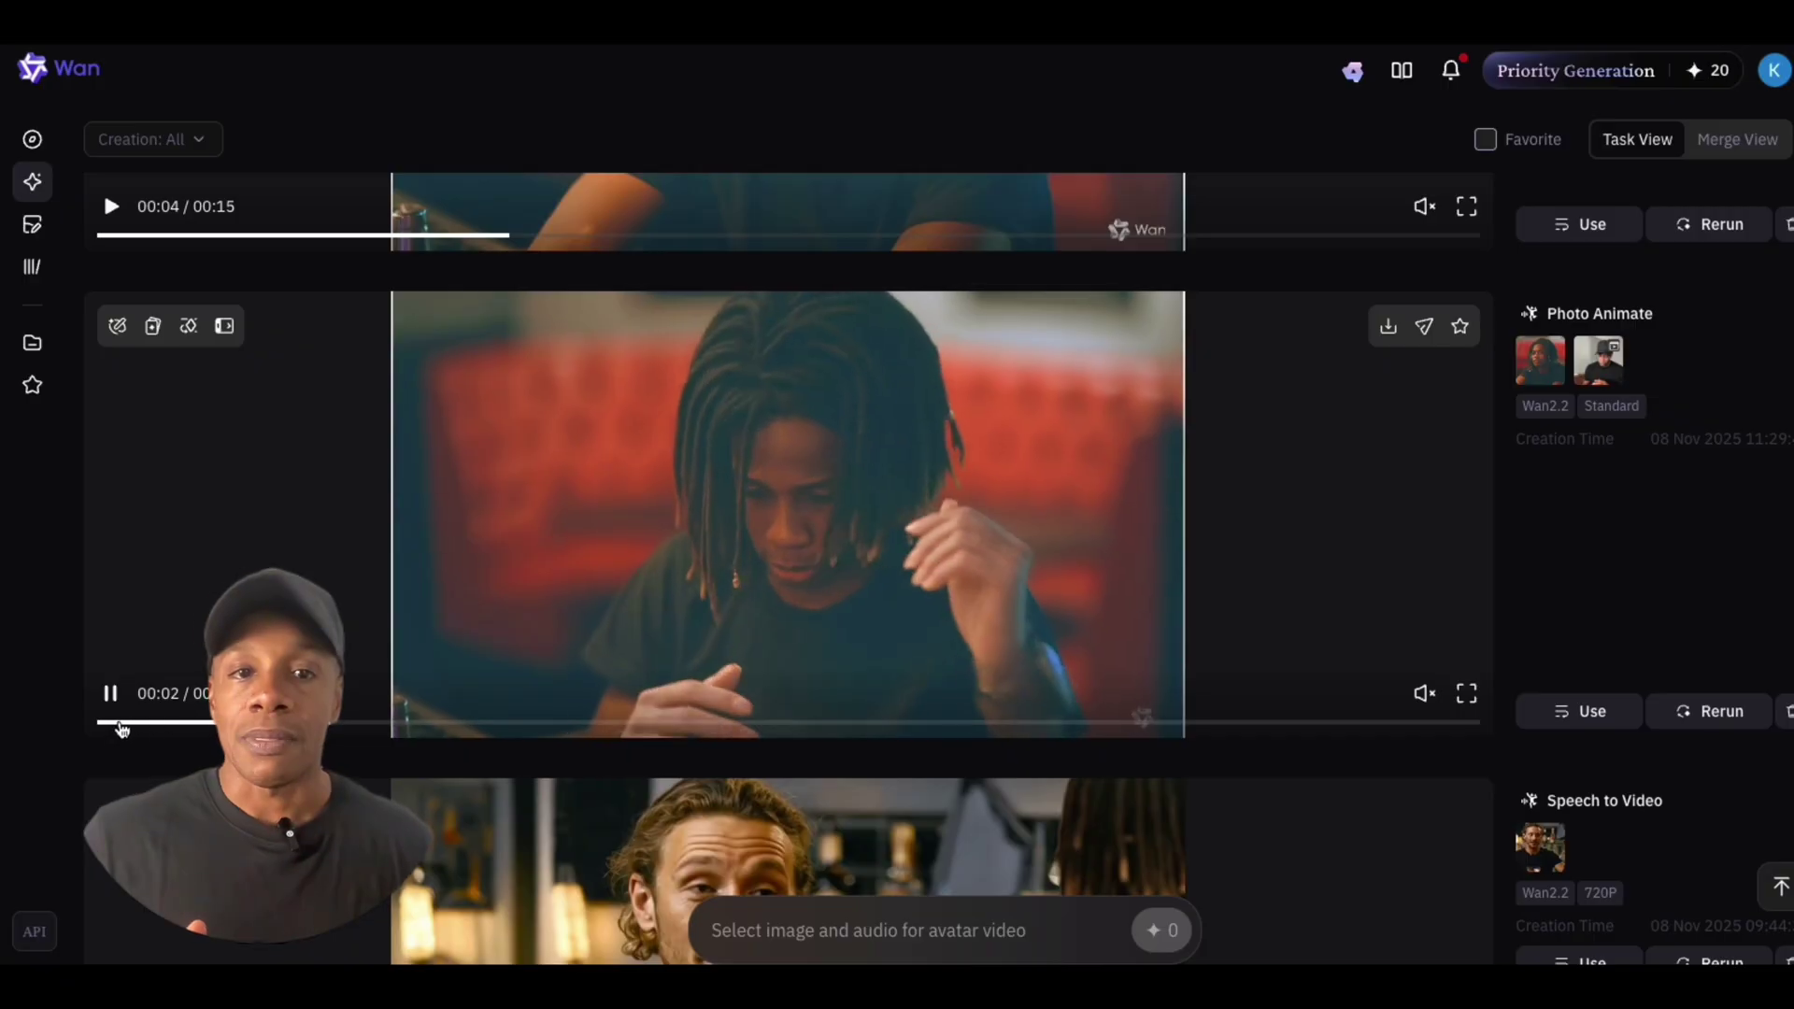
pyautogui.click(117, 723)
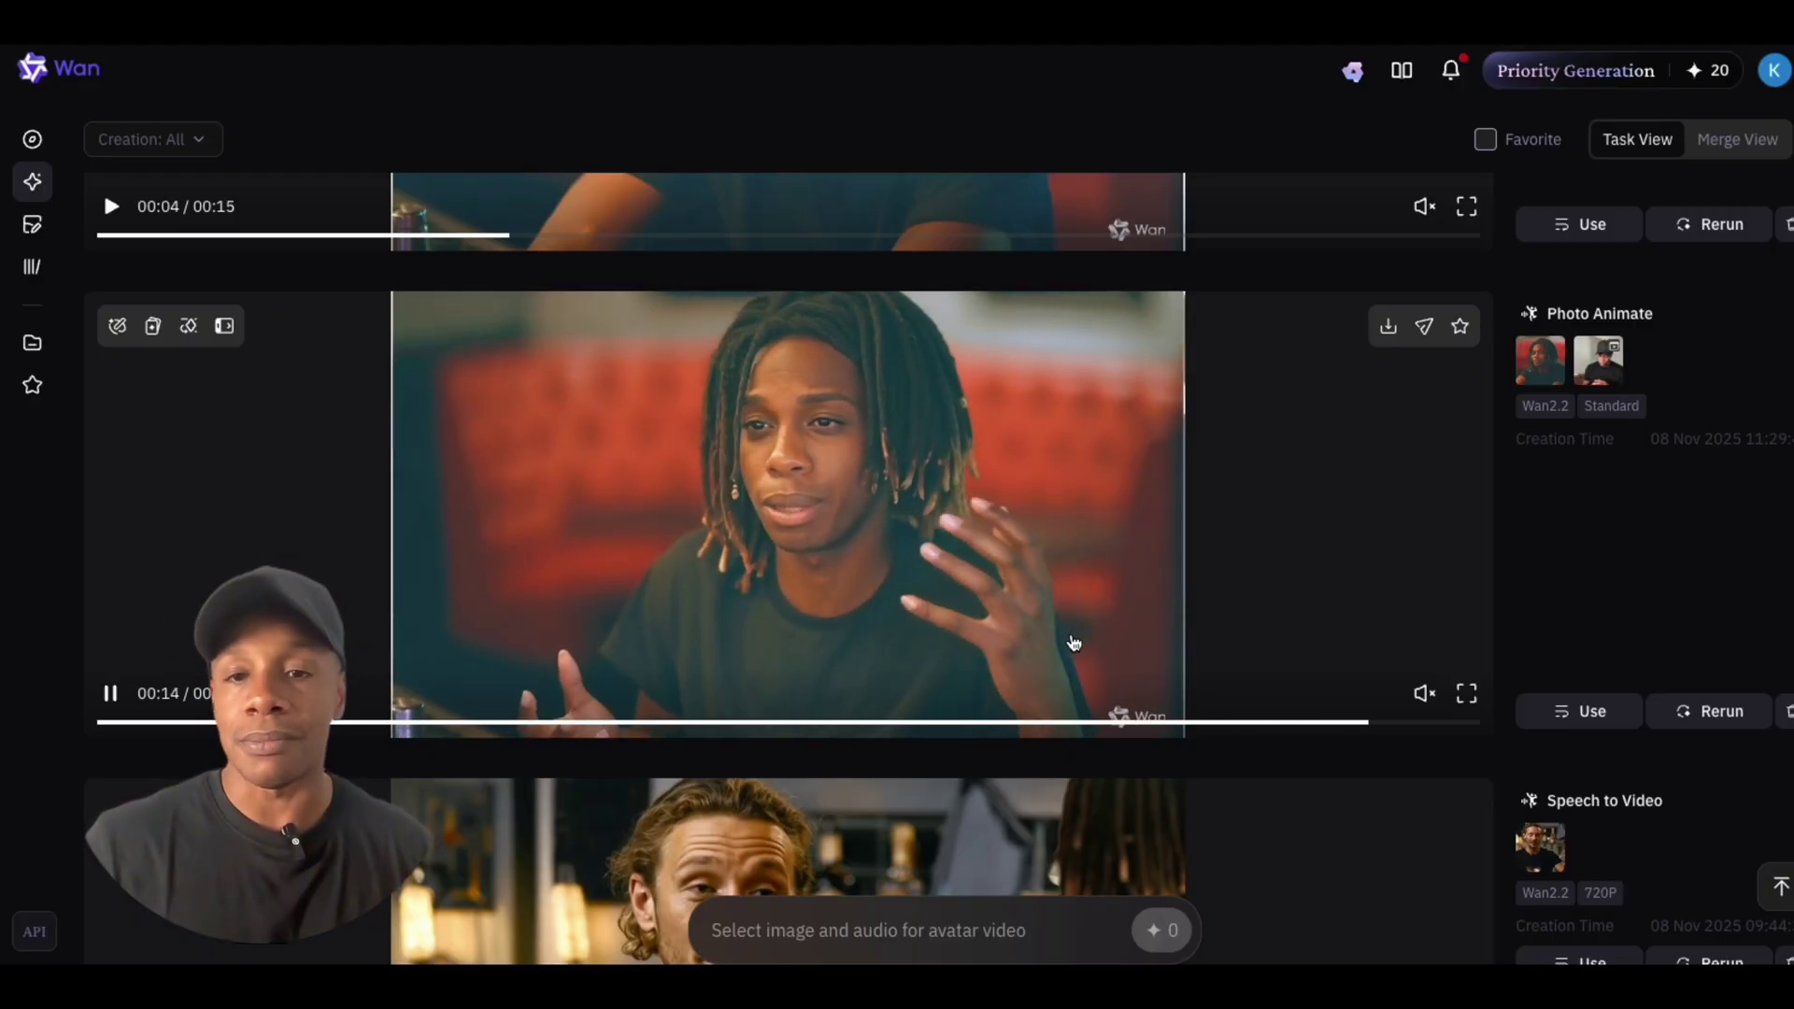
pyautogui.scroll(1, 1073, 642)
pyautogui.scroll(3, 1074, 643)
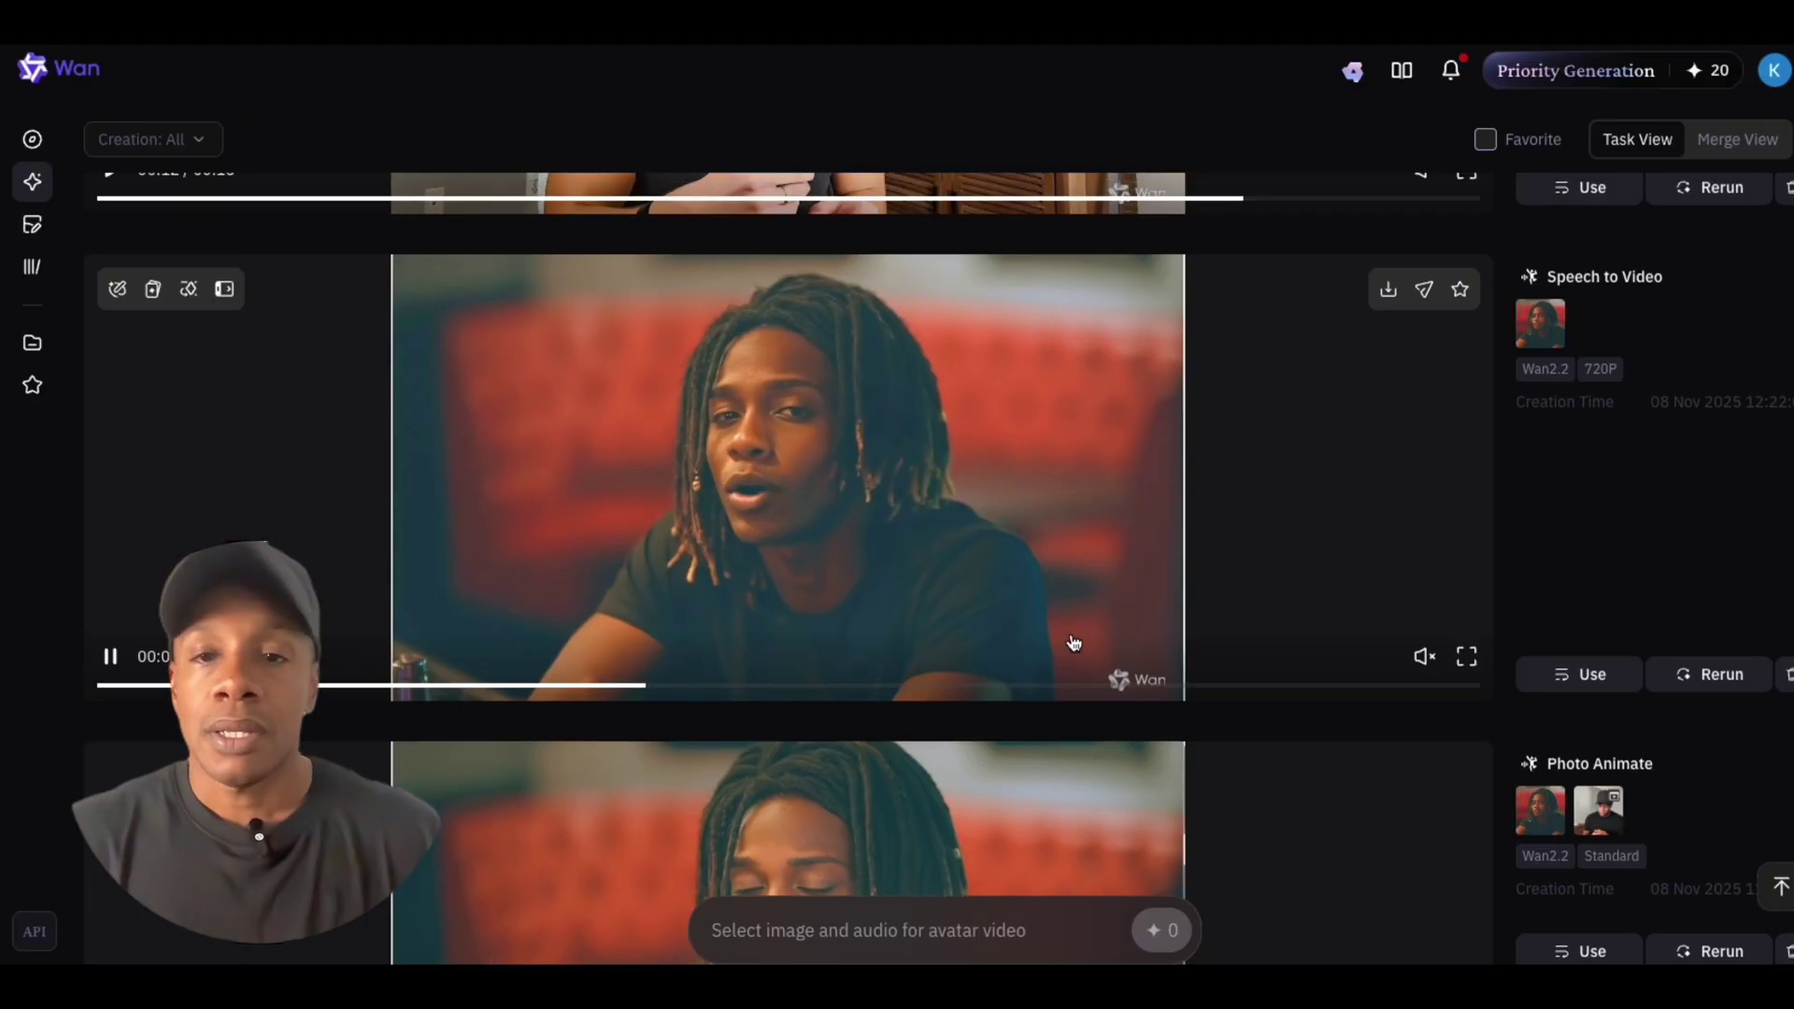
pyautogui.scroll(1, 1074, 642)
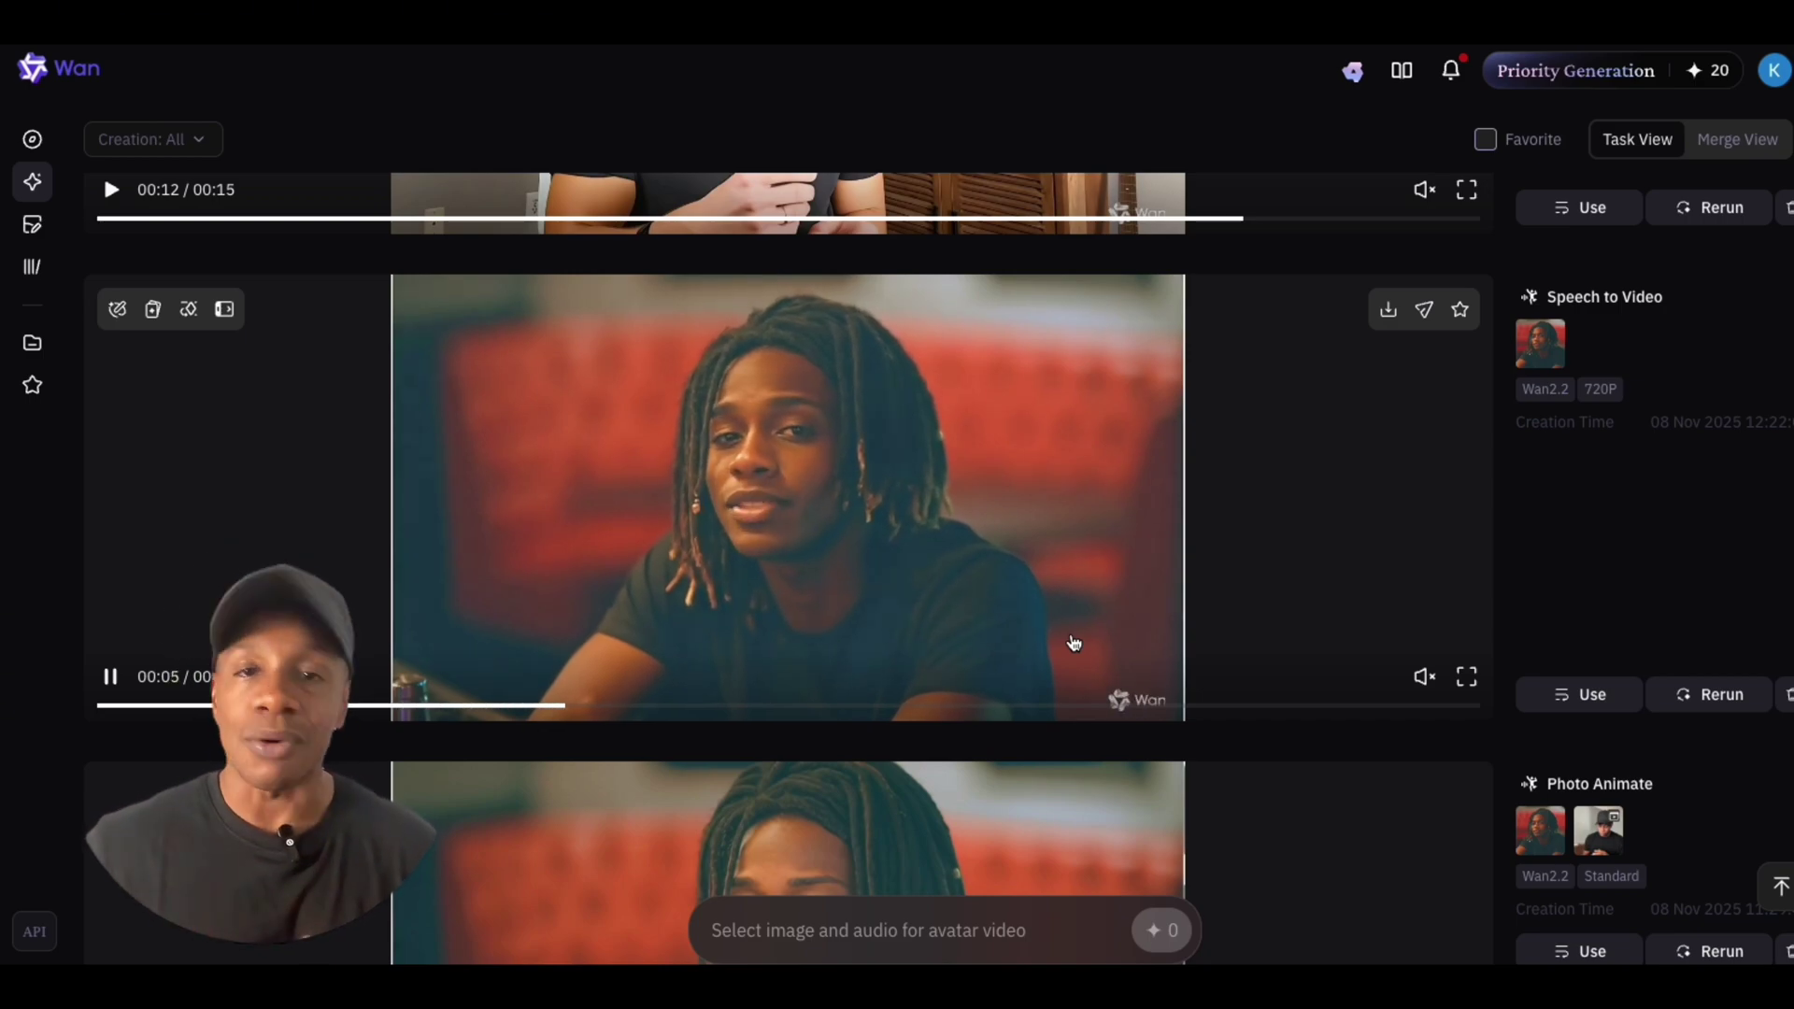
pyautogui.scroll(-1, 1074, 642)
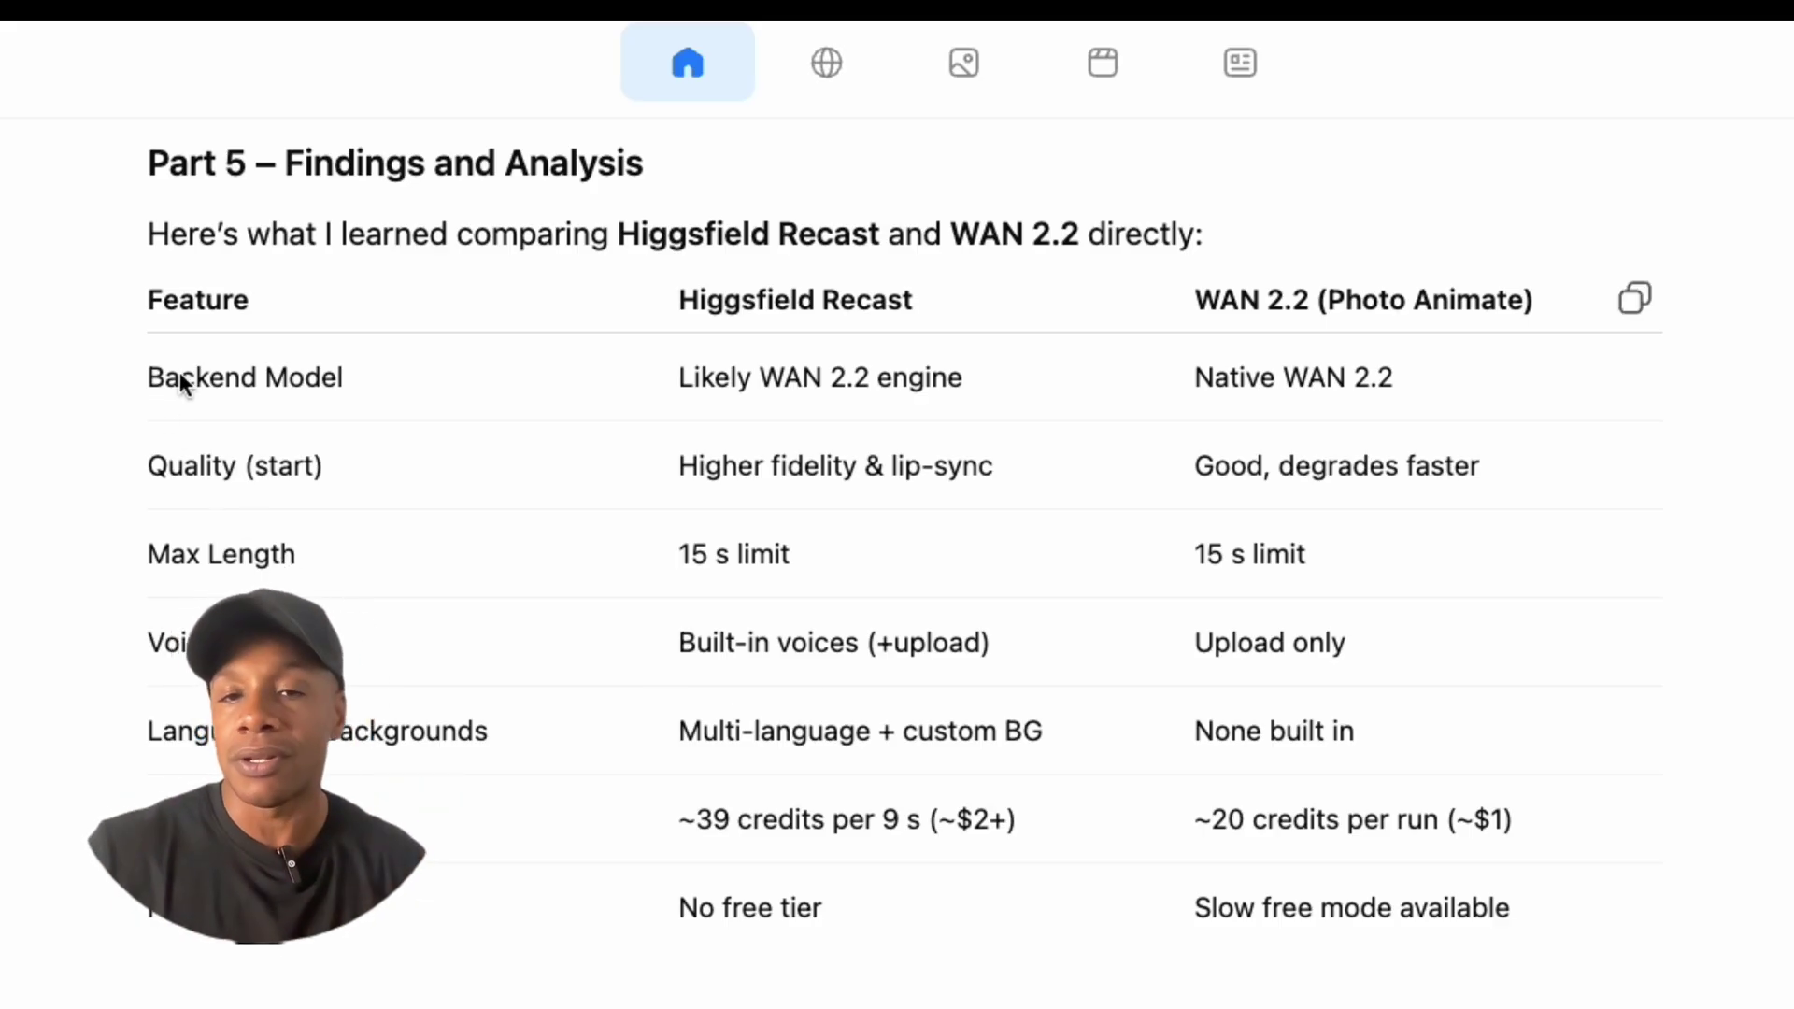
# Step: In the ChatGPT comparison table, highlight Higgsfield Recast's backend model and name, and the starting quality entries for both tools
pyautogui.click(683, 375)
pyautogui.moveTo(683, 381); pyautogui.dragTo(972, 382)
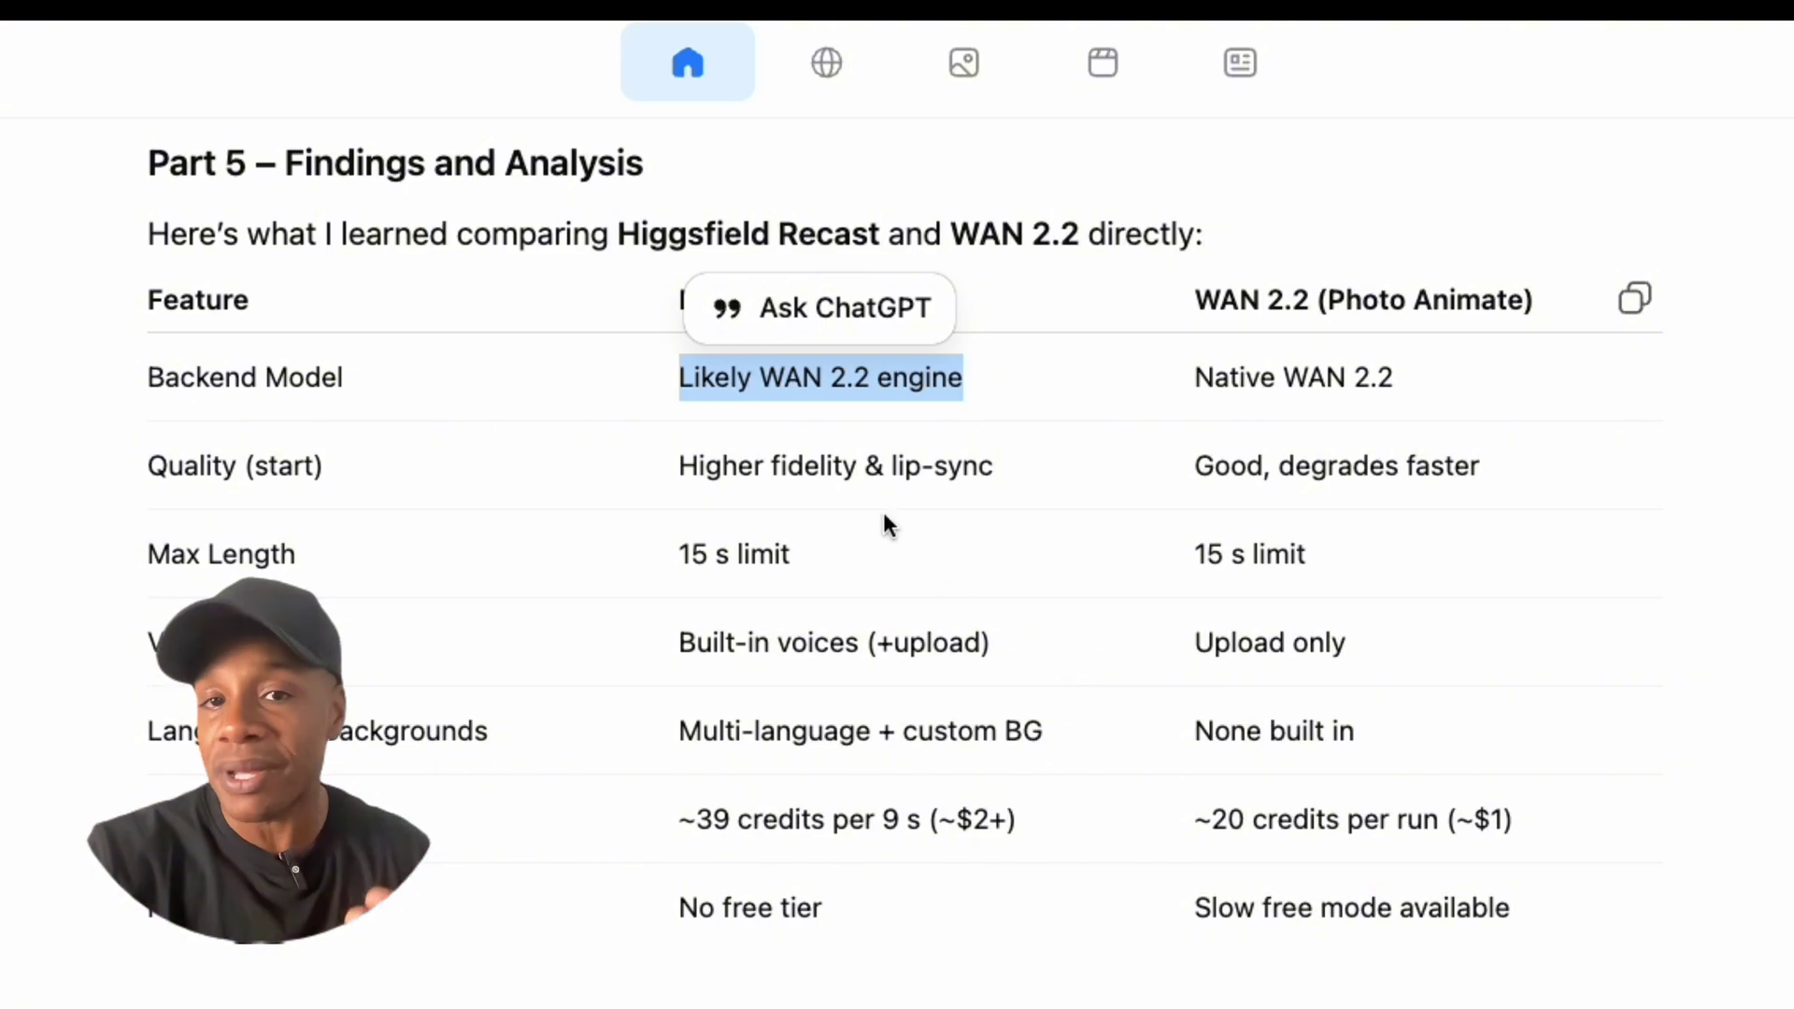
pyautogui.click(773, 466)
pyautogui.tripleClick(710, 300)
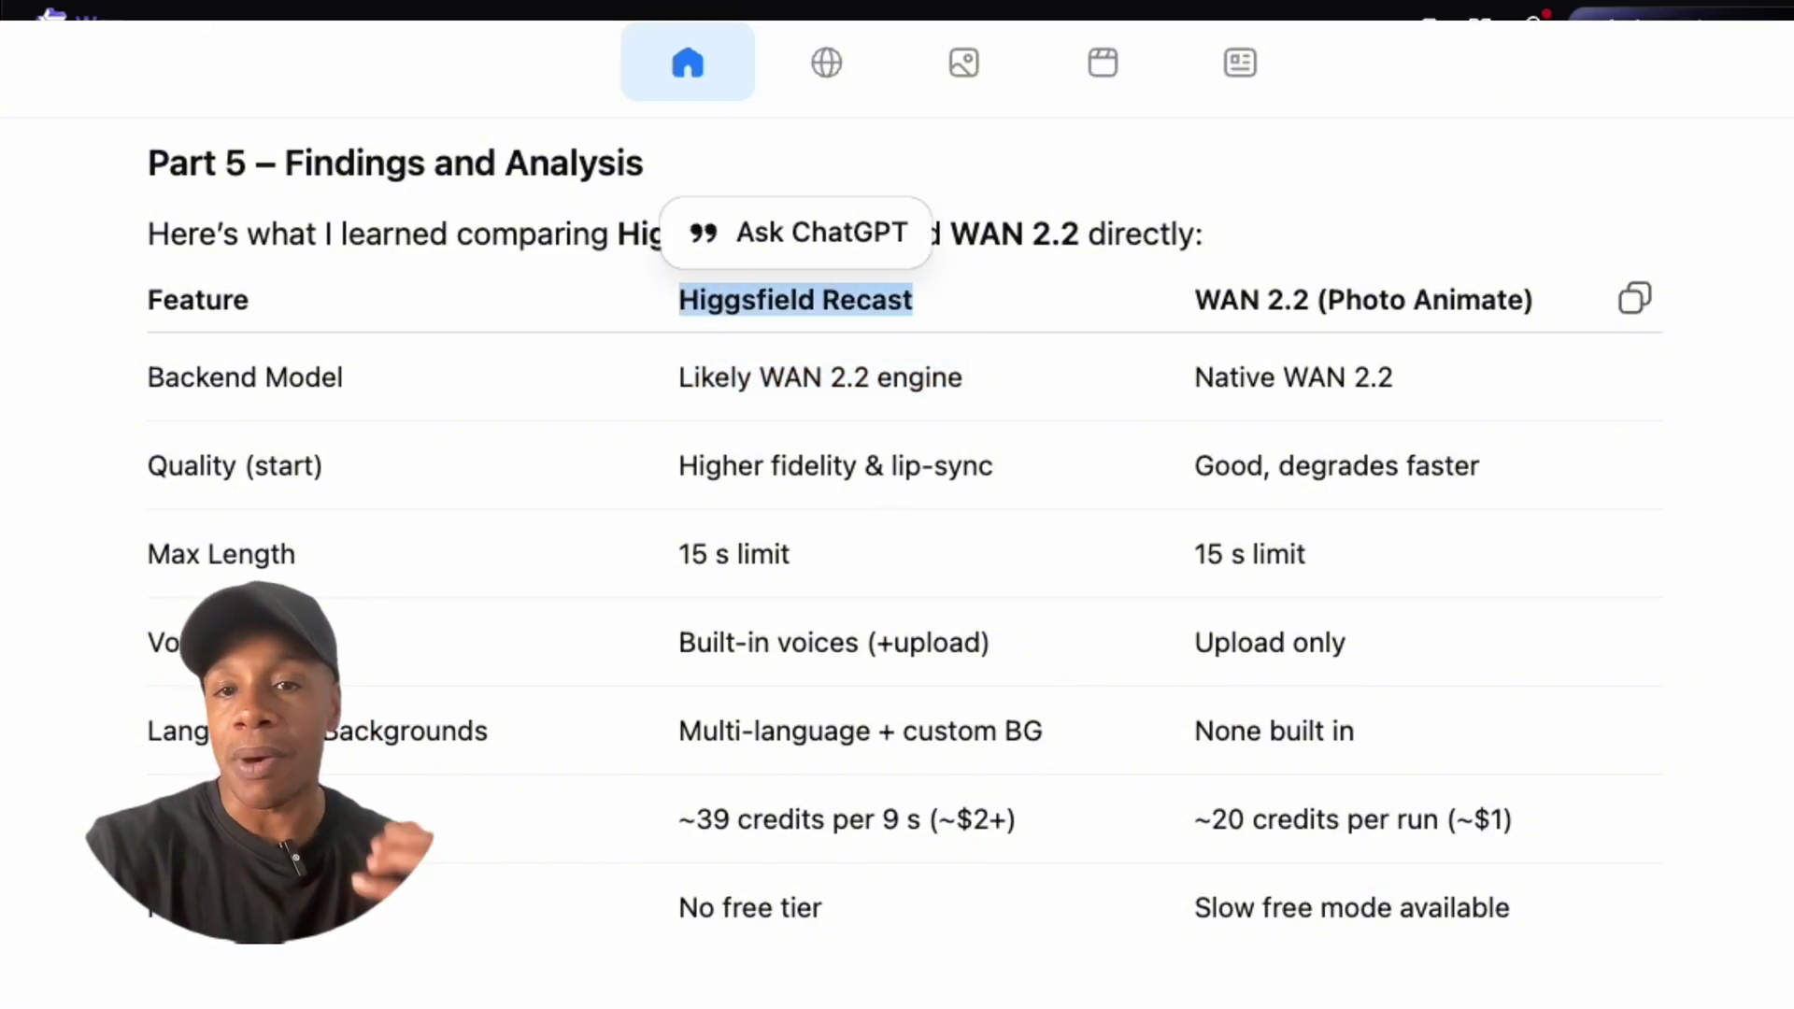
pyautogui.click(775, 472)
pyautogui.tripleClick(795, 474)
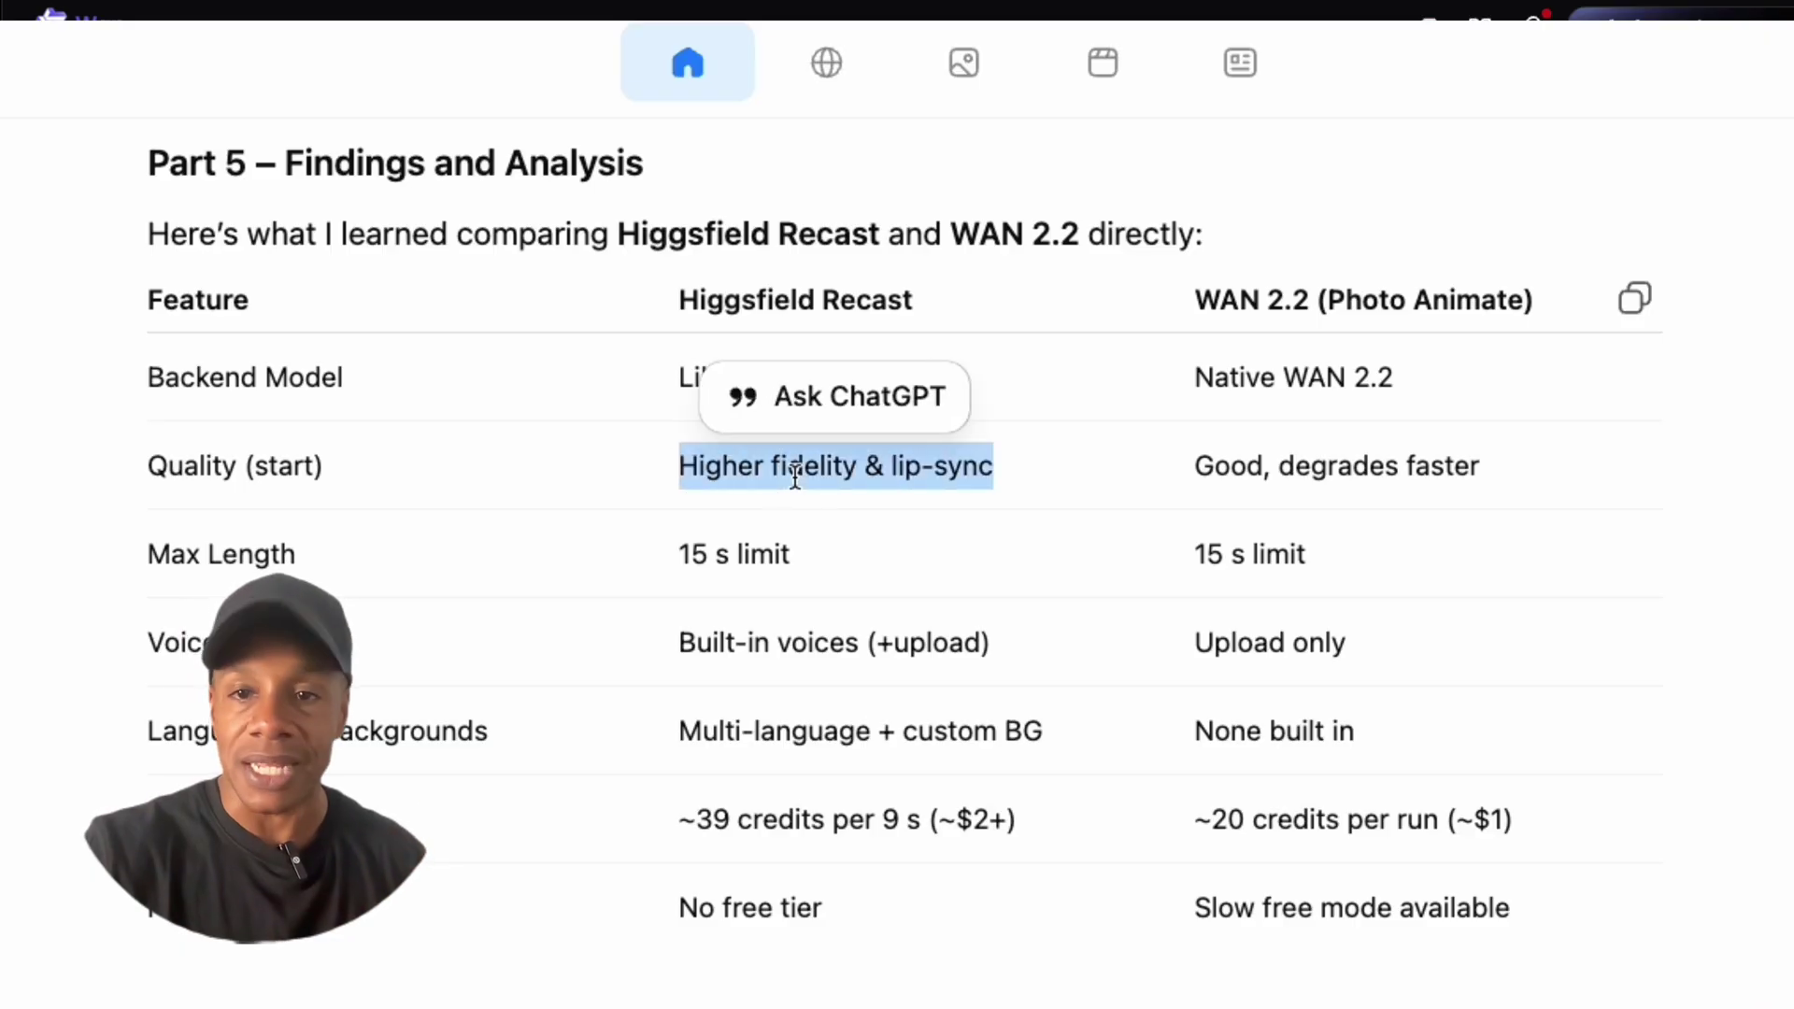
pyautogui.tripleClick(1246, 464)
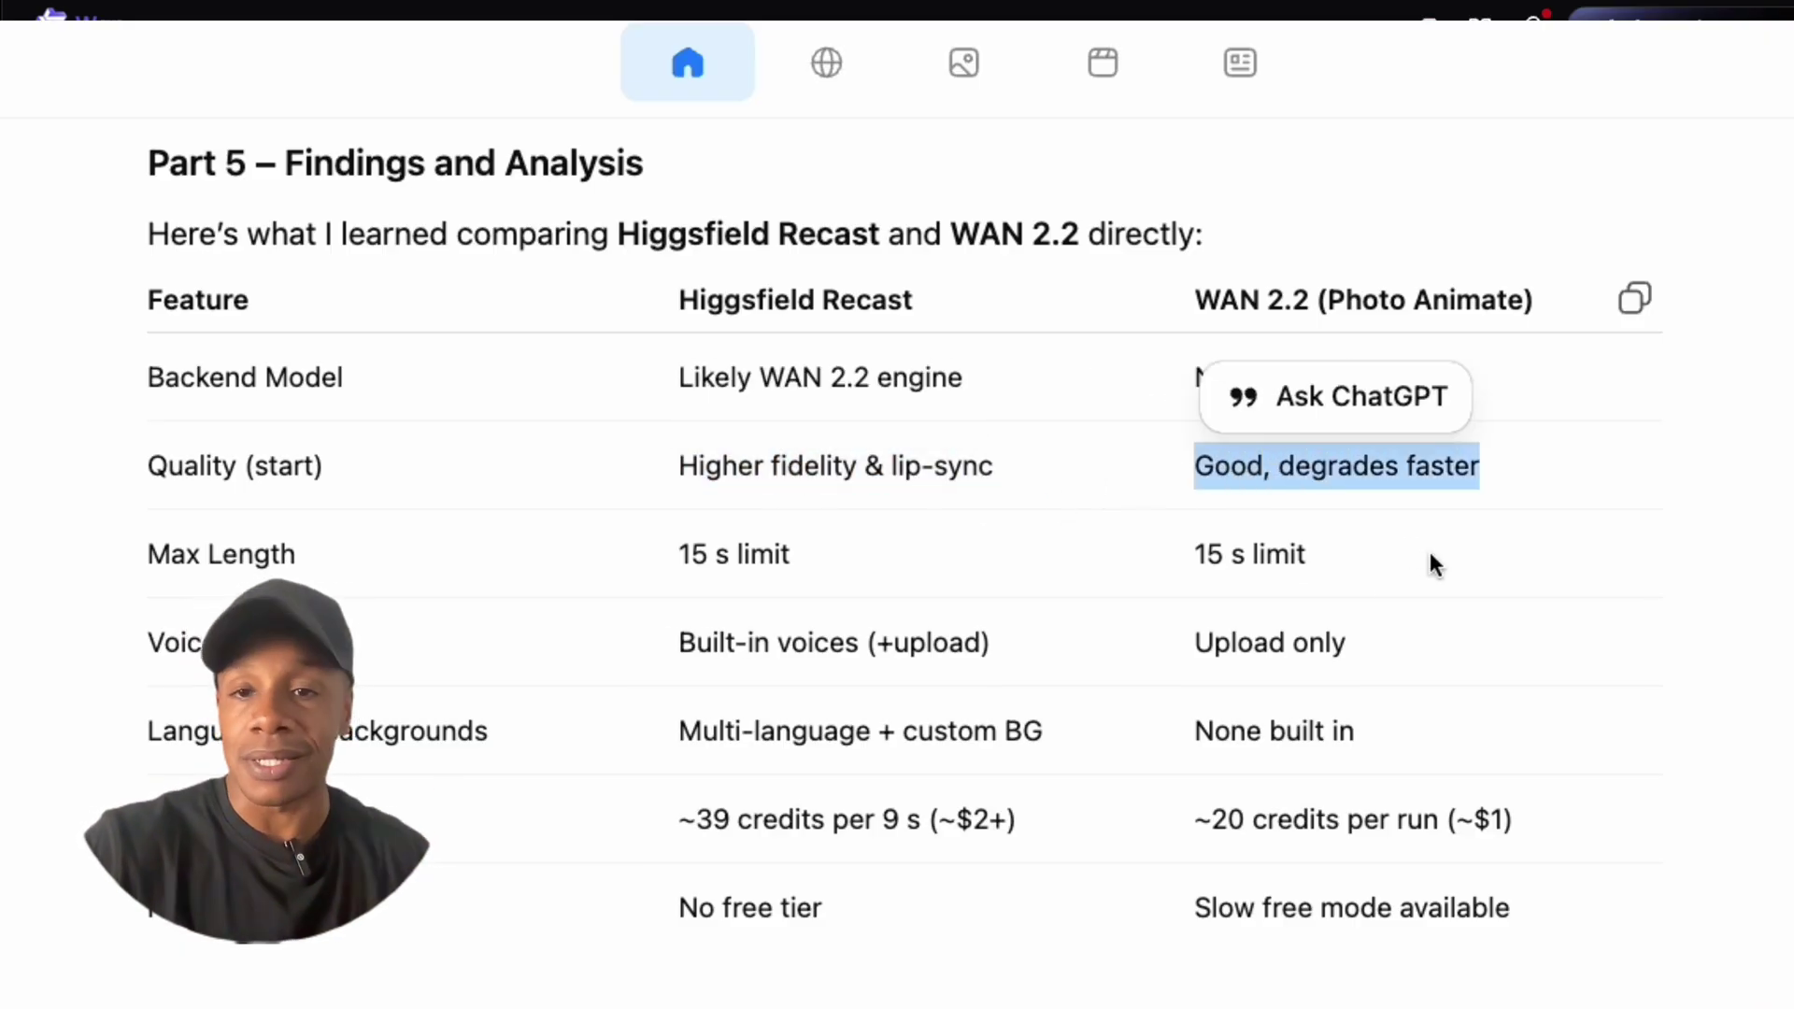
# Step: Highlight the maximum length entries for Higgsfield Recast and WAN 2.2 in the comparison table
pyautogui.click(1045, 538)
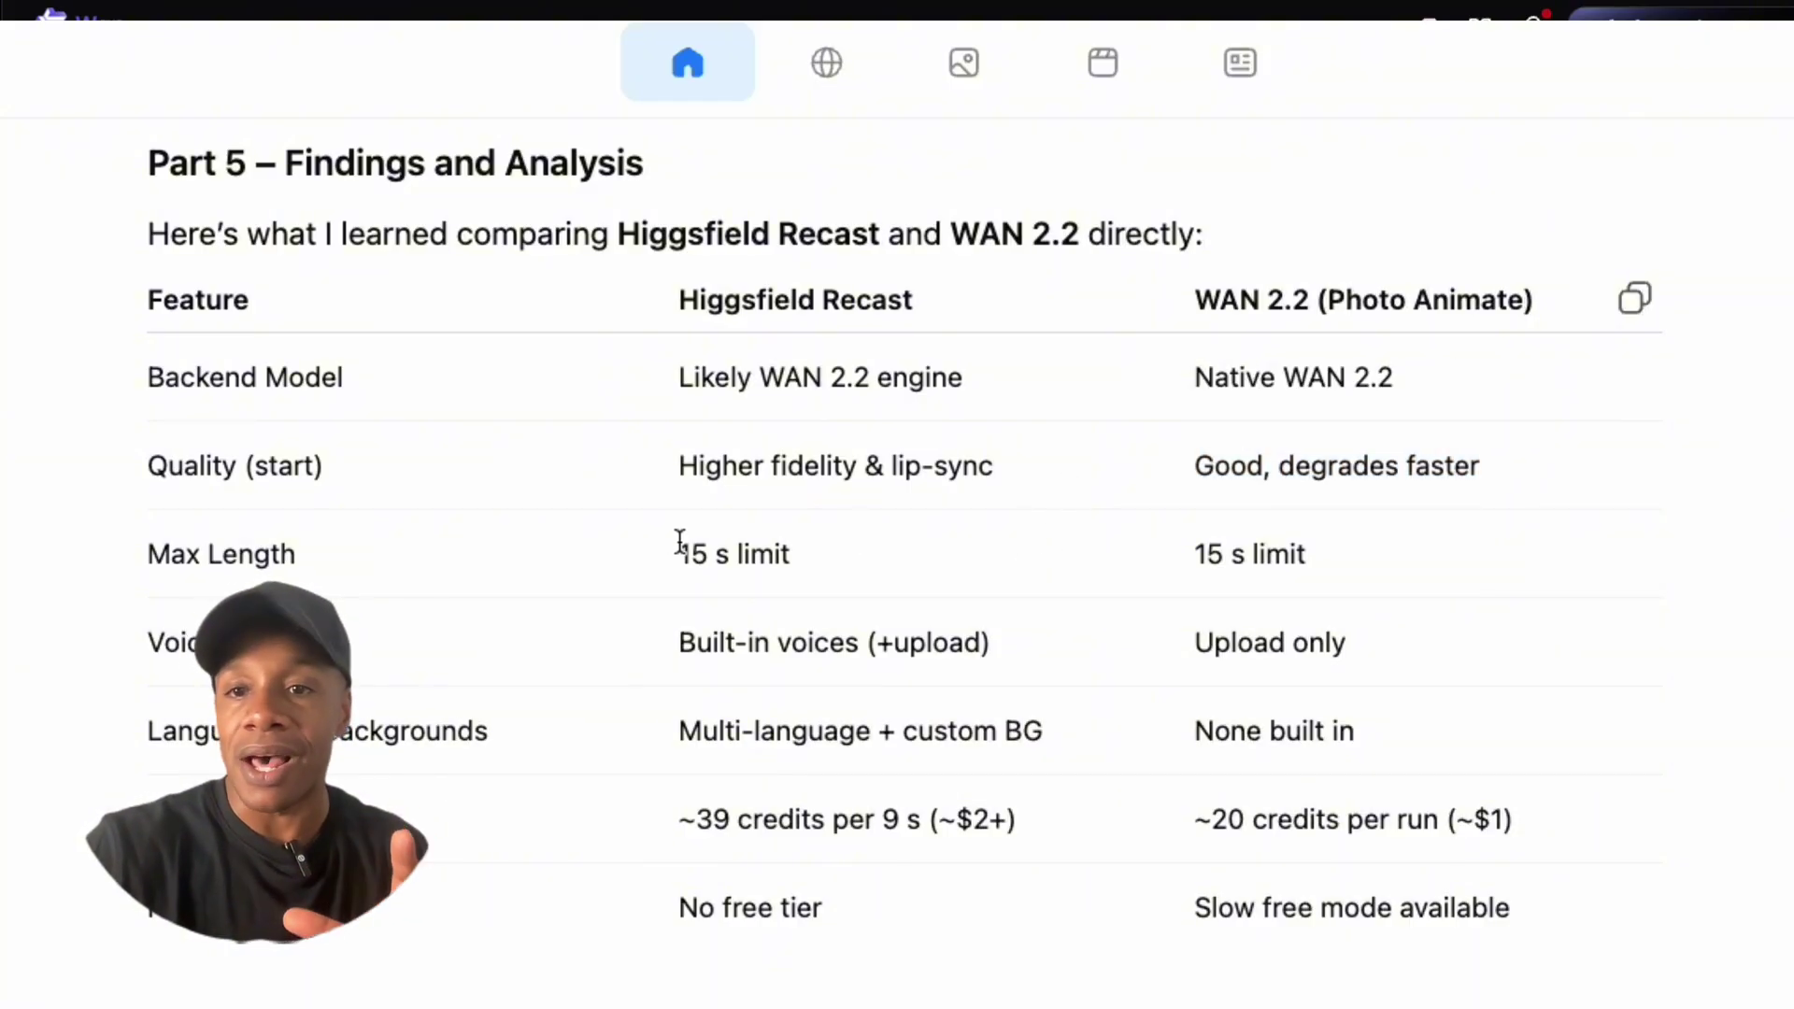
pyautogui.moveTo(679, 541); pyautogui.dragTo(790, 546)
pyautogui.click(569, 538)
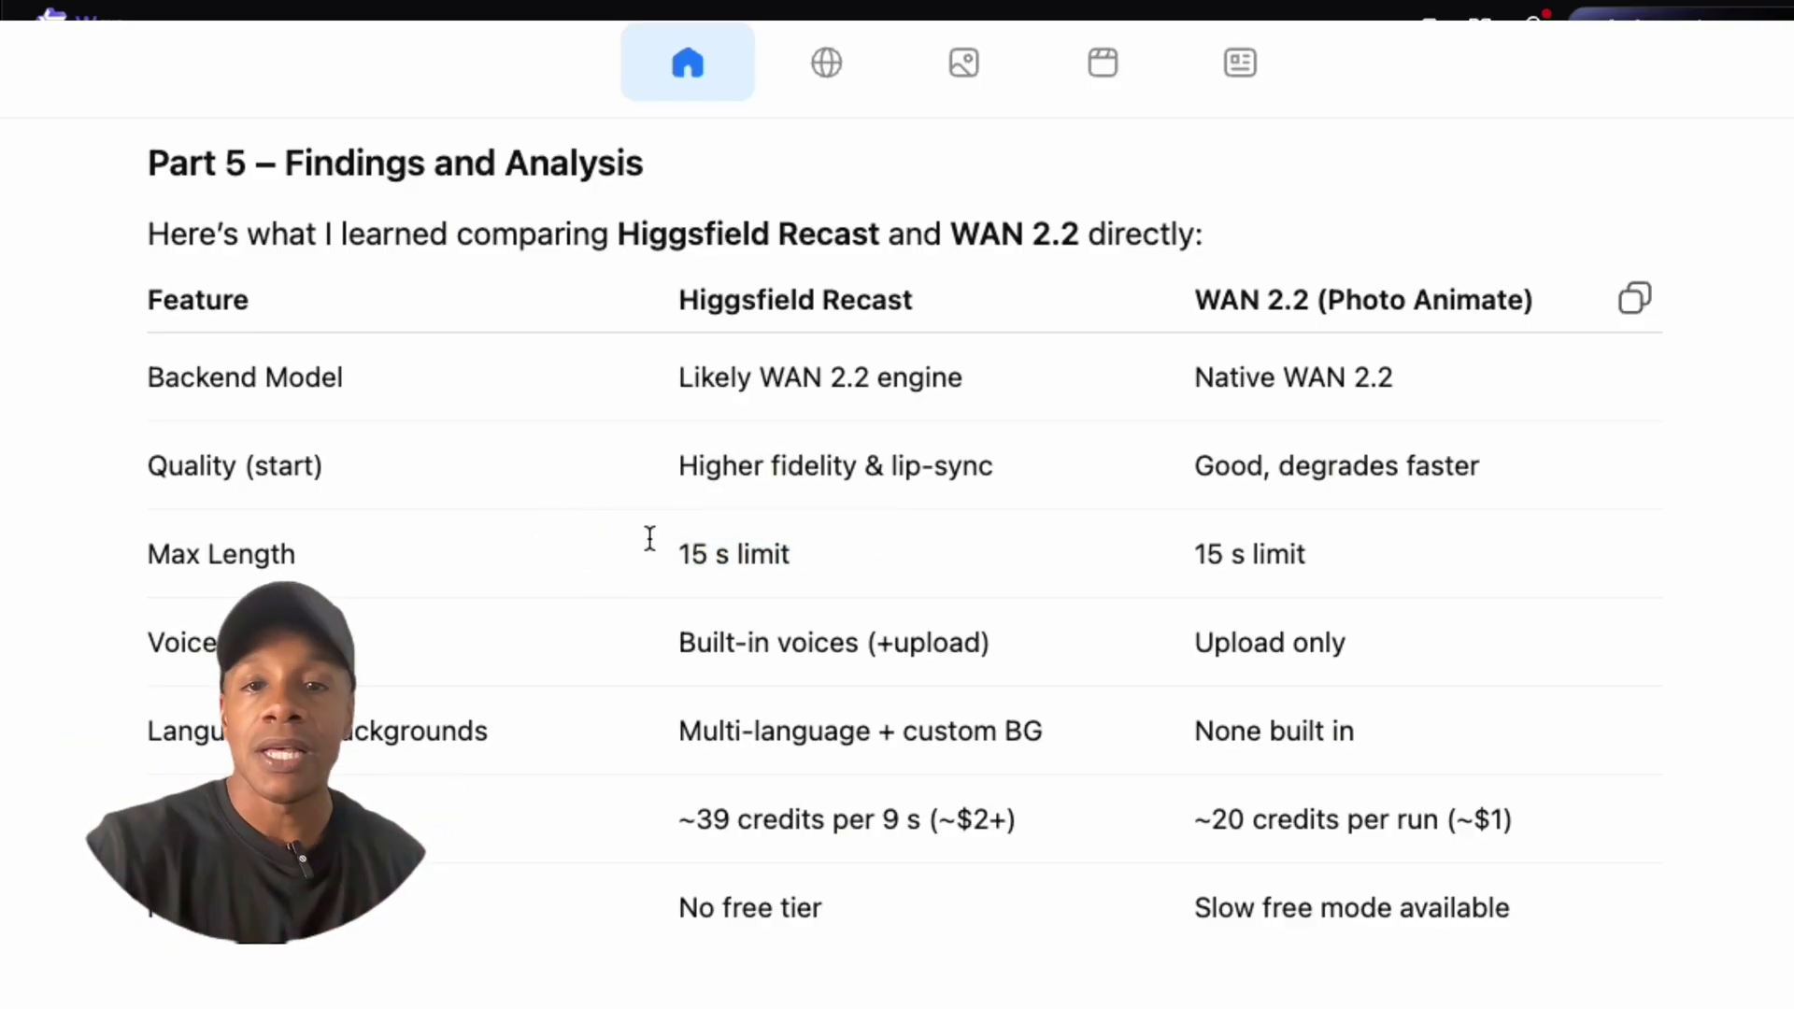
pyautogui.moveTo(677, 545); pyautogui.dragTo(819, 545)
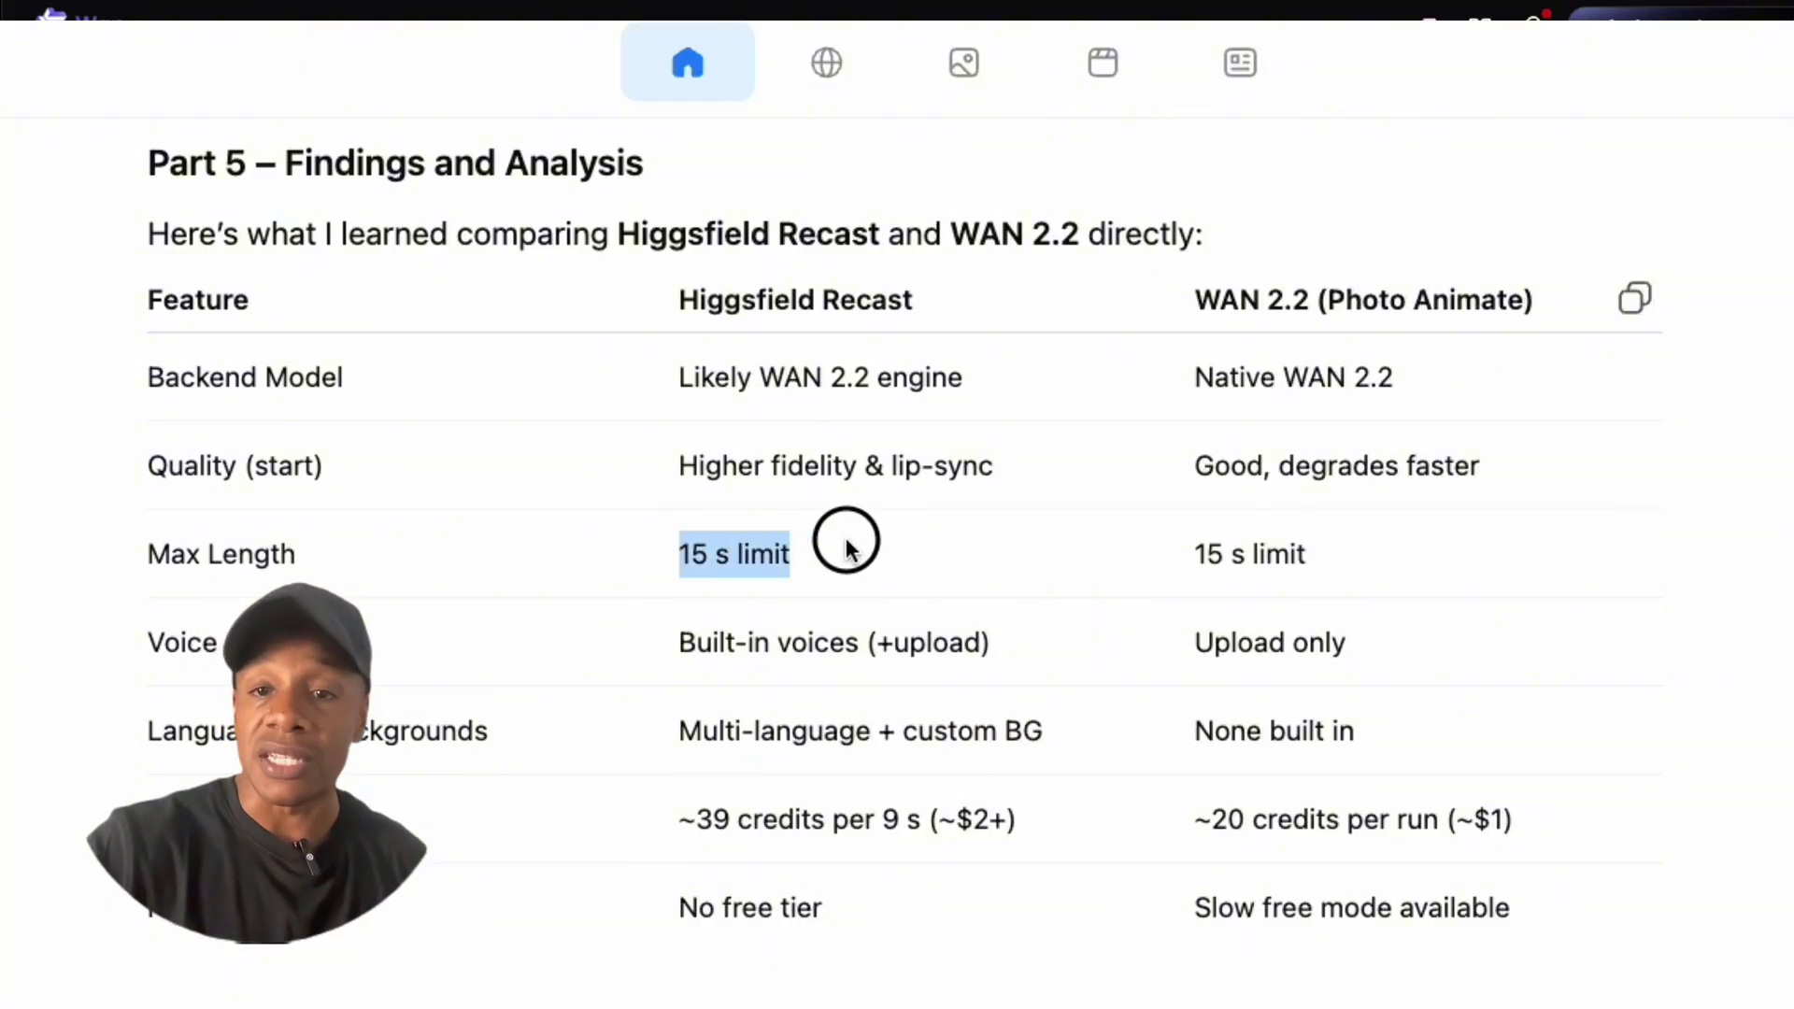
pyautogui.moveTo(1187, 564); pyautogui.dragTo(1286, 575)
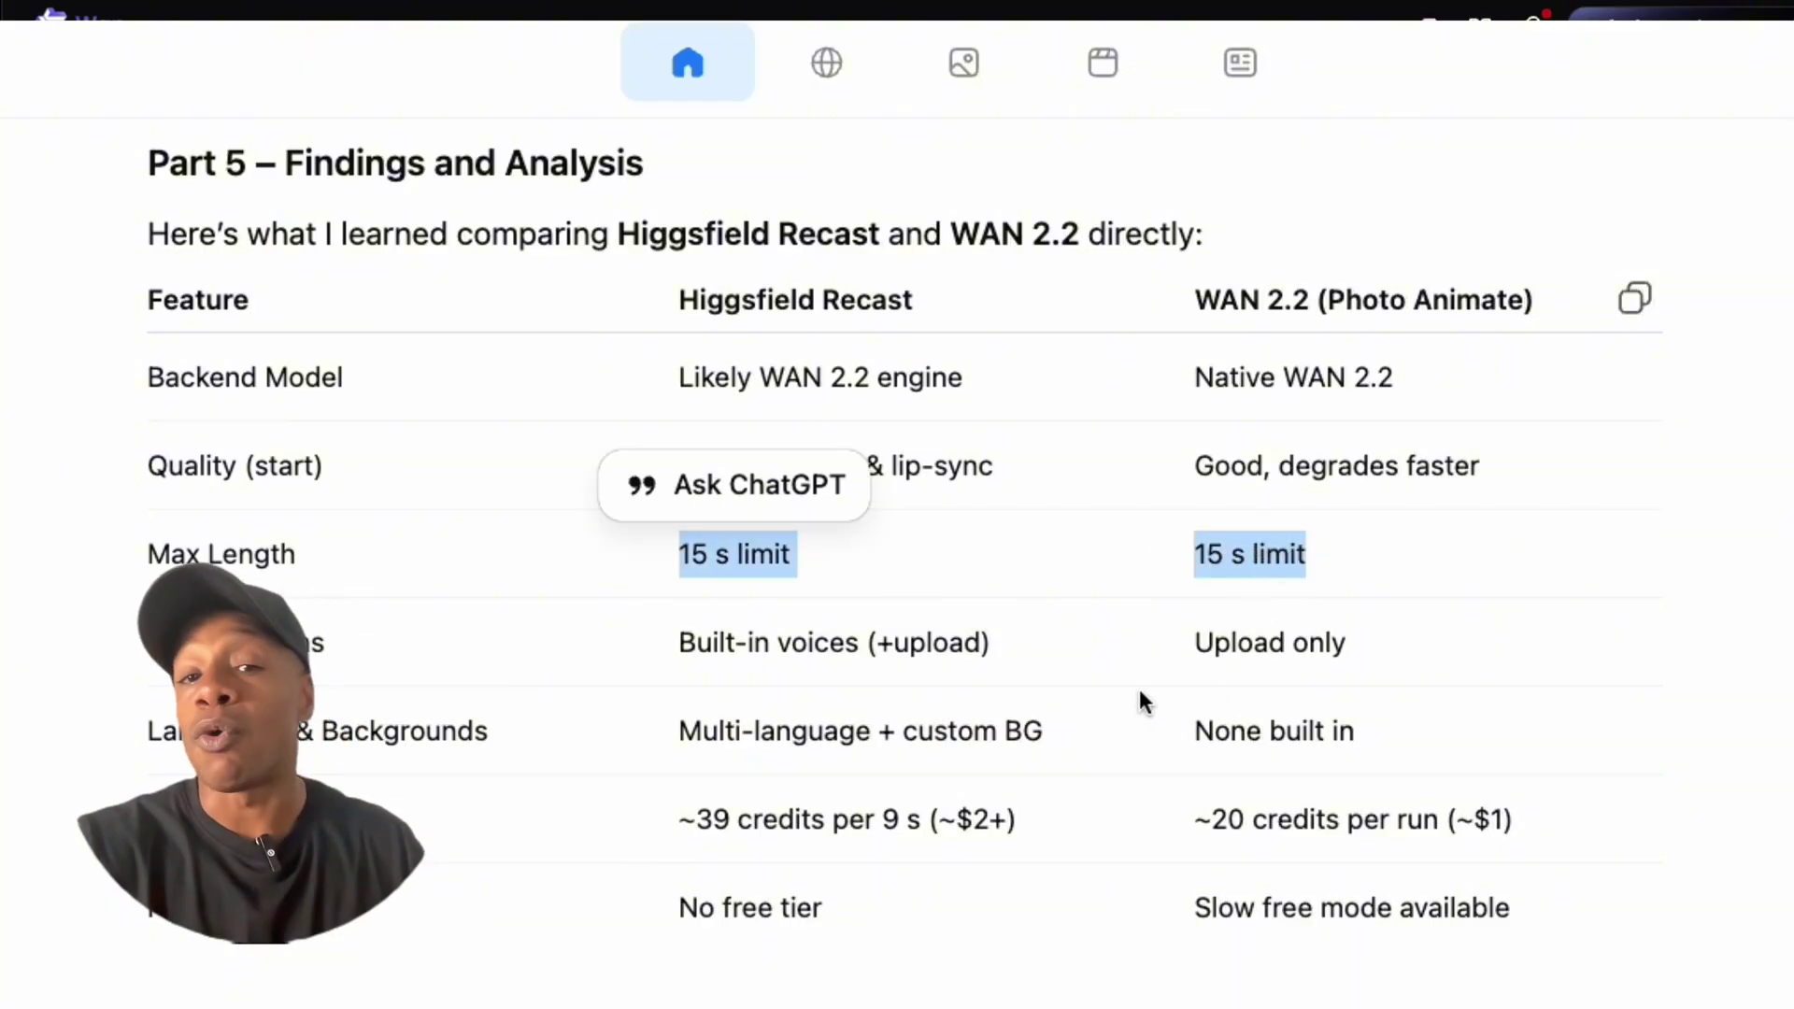
# Step: Highlight both tools' entries for voice options, languages and backgrounds, and credit cost in the comparison table
pyautogui.click(842, 642)
pyautogui.tripleClick(744, 657)
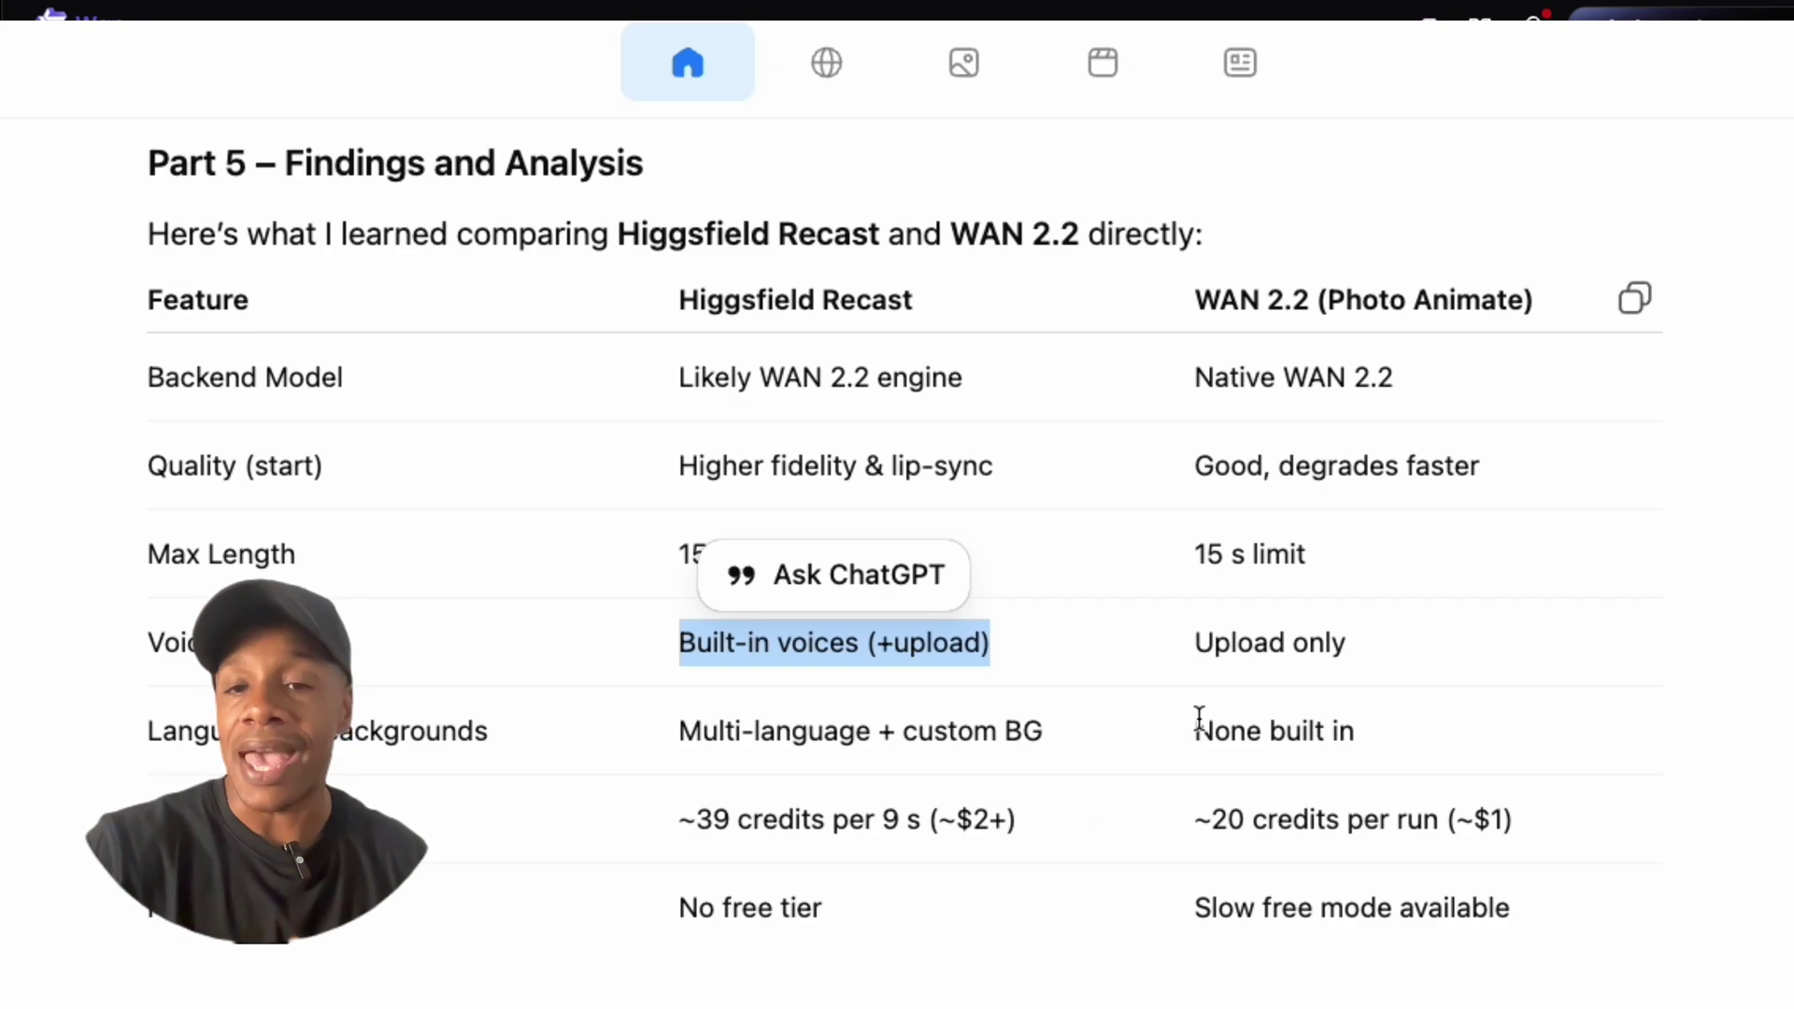
pyautogui.tripleClick(1257, 636)
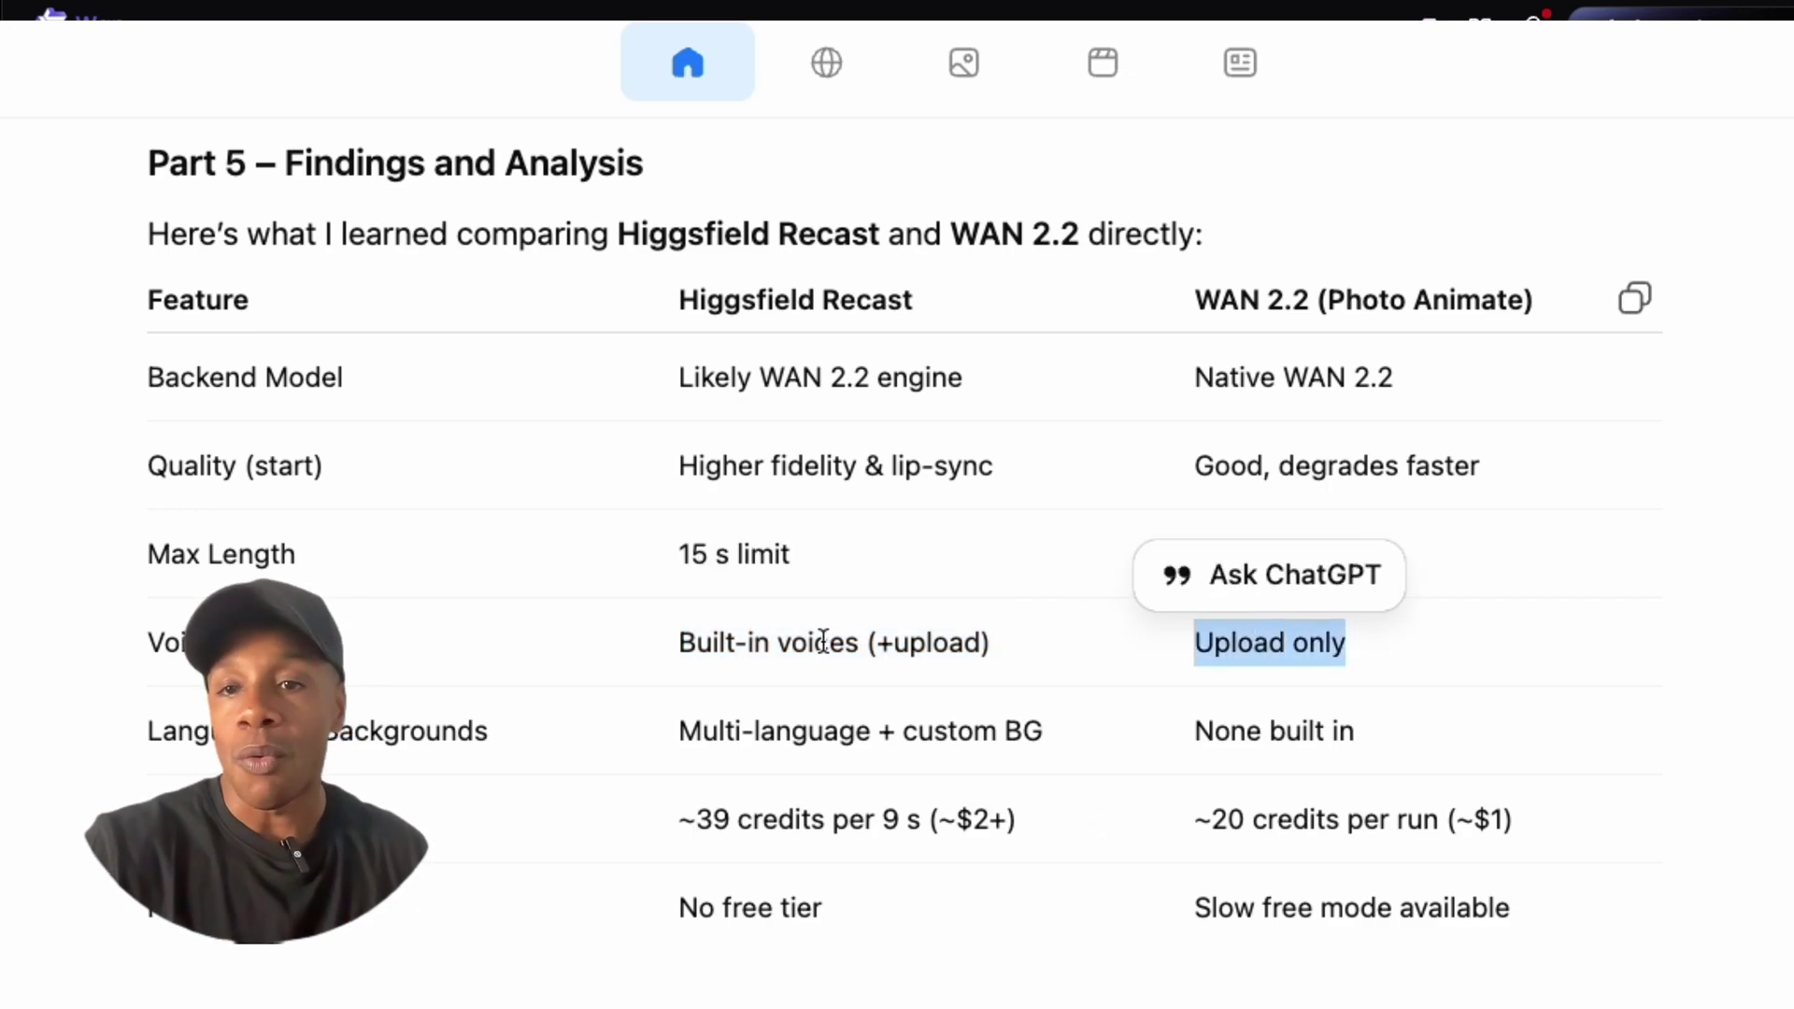
pyautogui.tripleClick(971, 731)
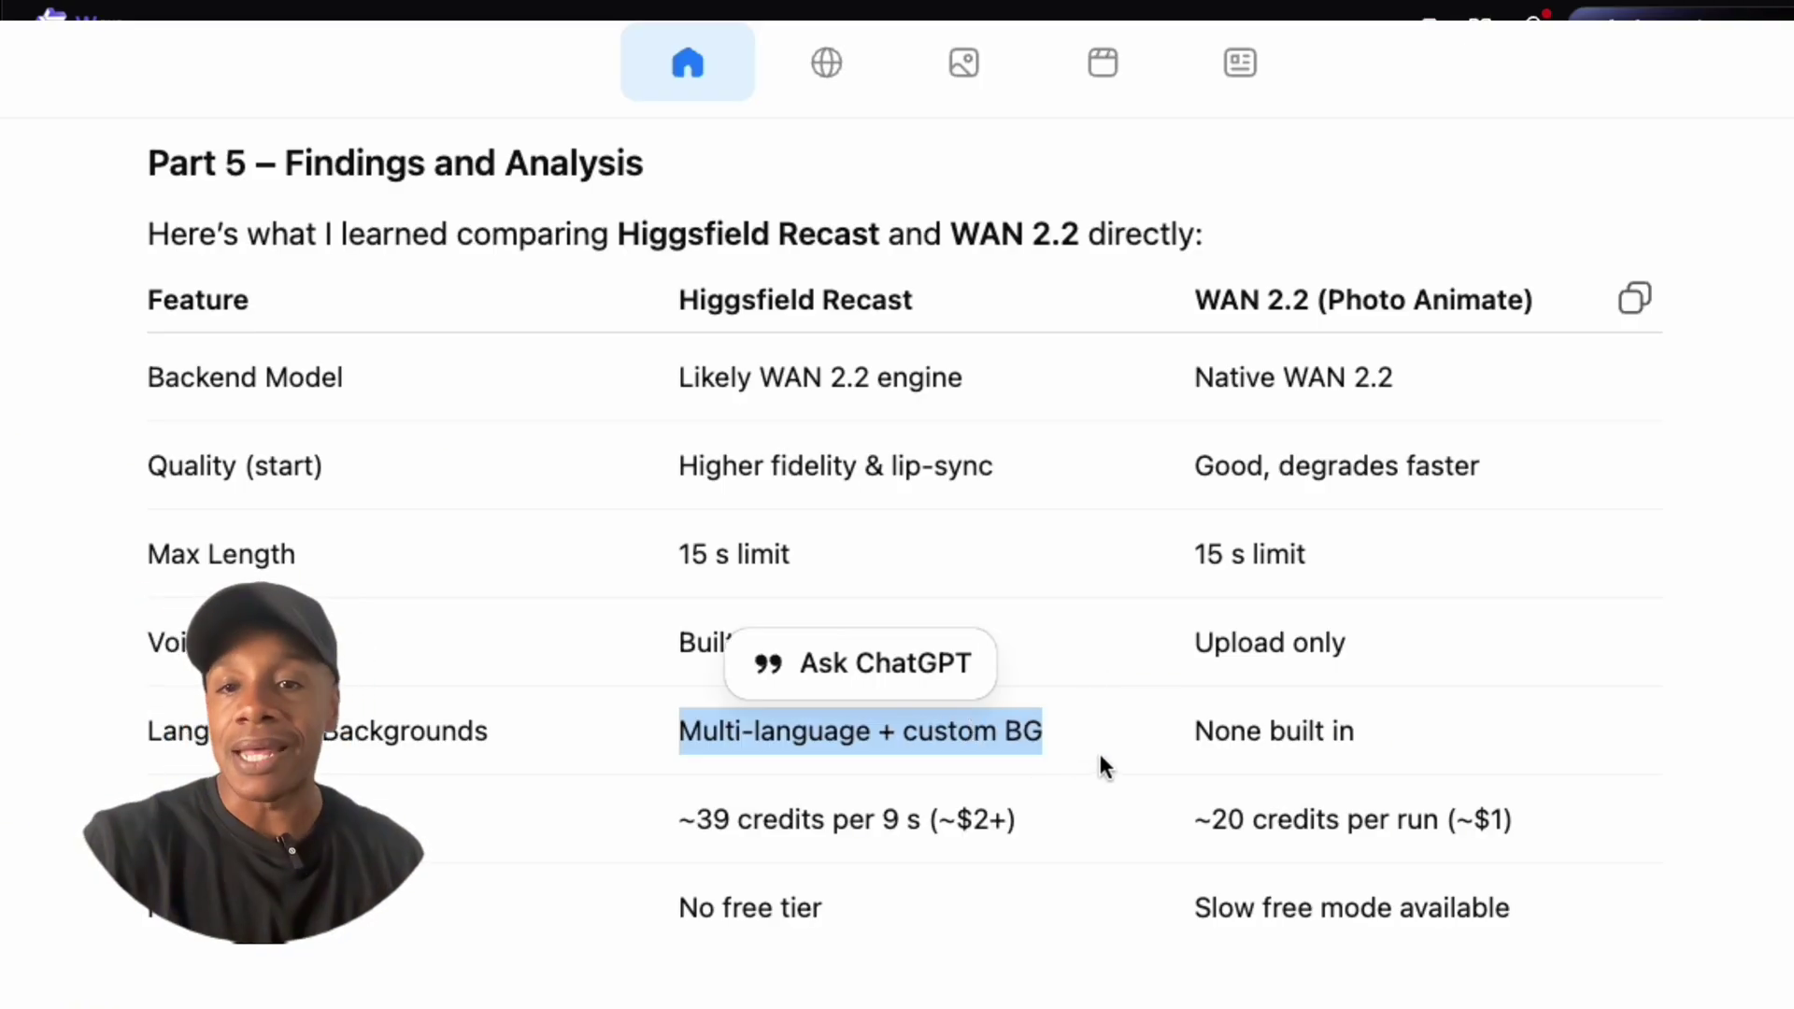
pyautogui.tripleClick(1240, 736)
pyautogui.tripleClick(856, 818)
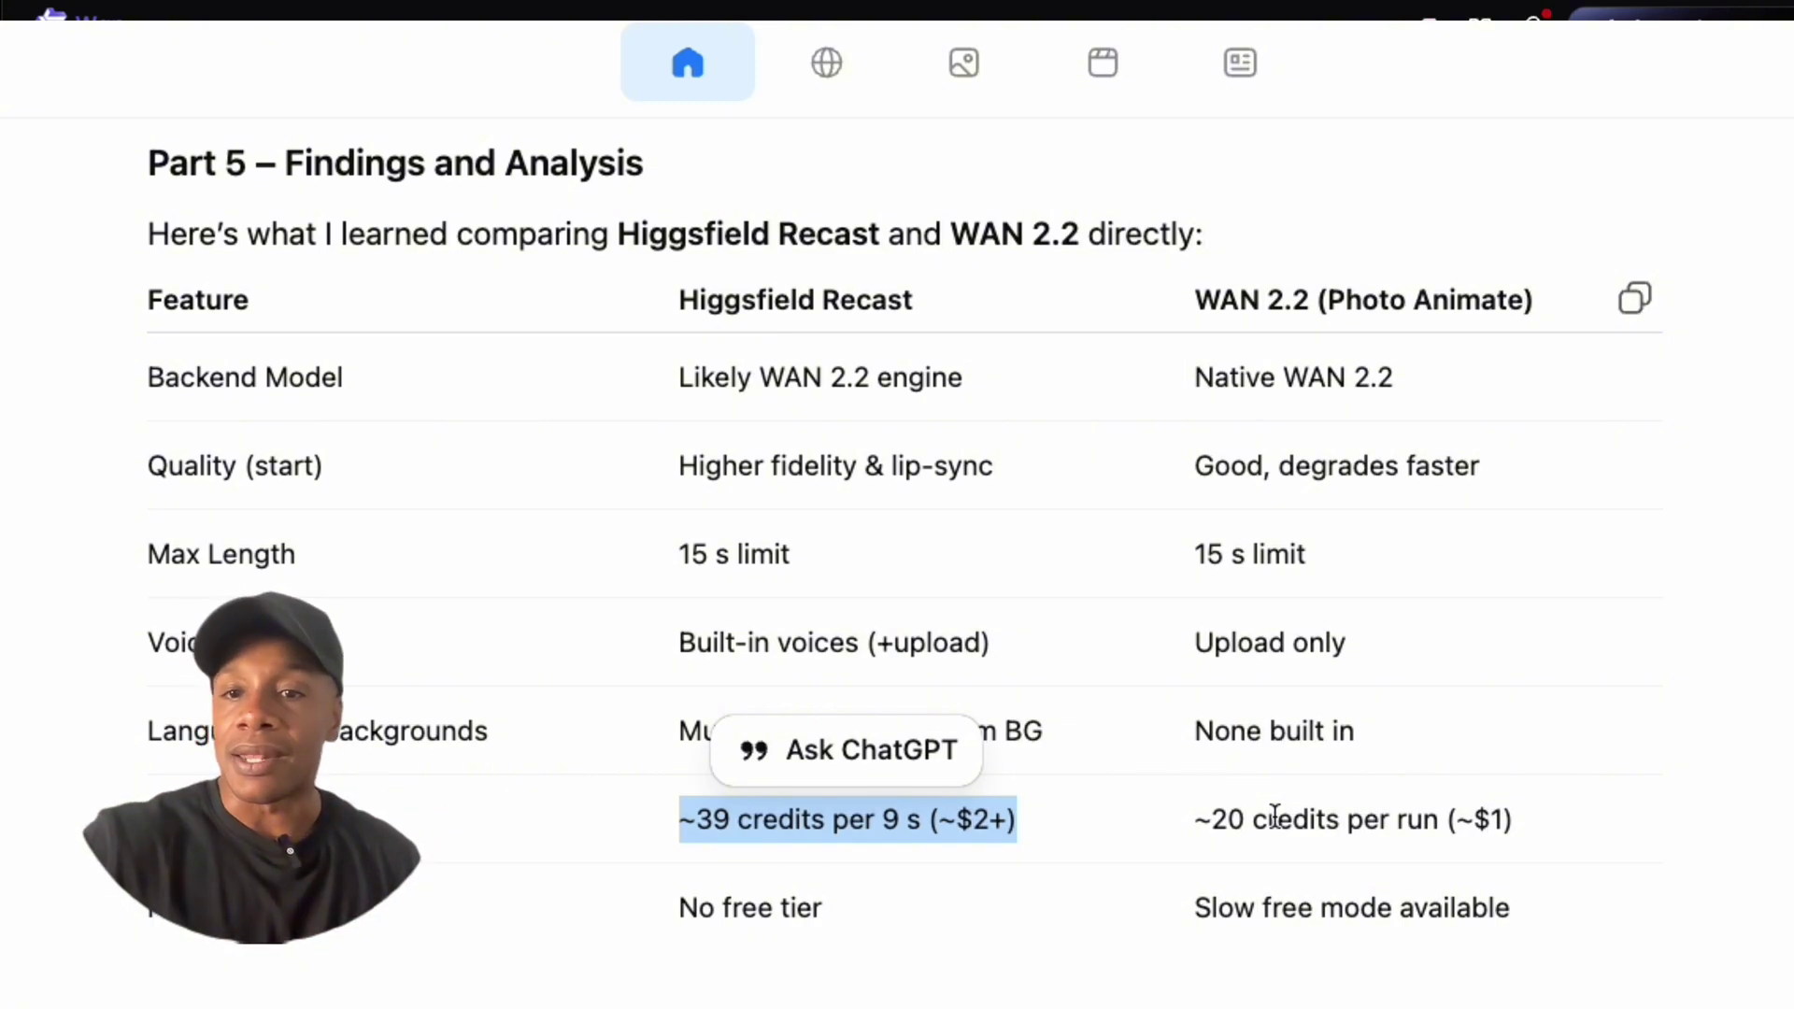
pyautogui.tripleClick(1274, 816)
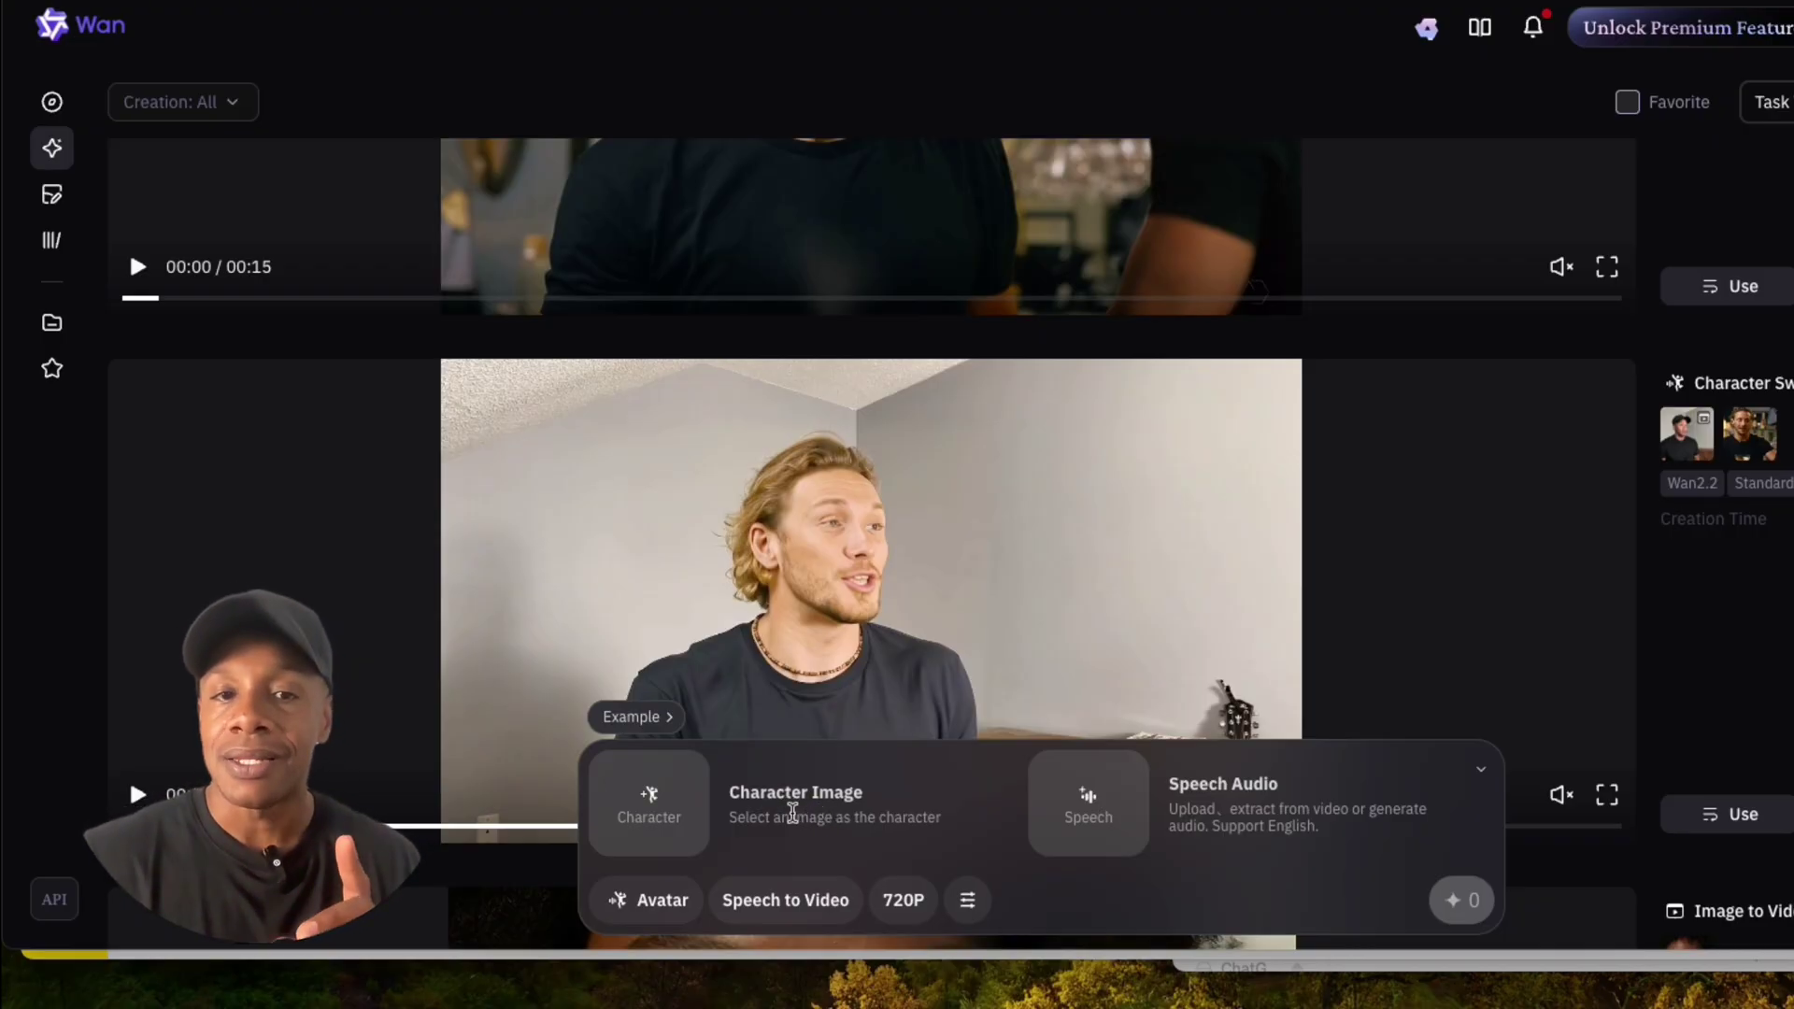
# Step: Back in Wan, review the media types and the avatar functions, keeping Avatar with Speech to Video selected
pyautogui.click(780, 906)
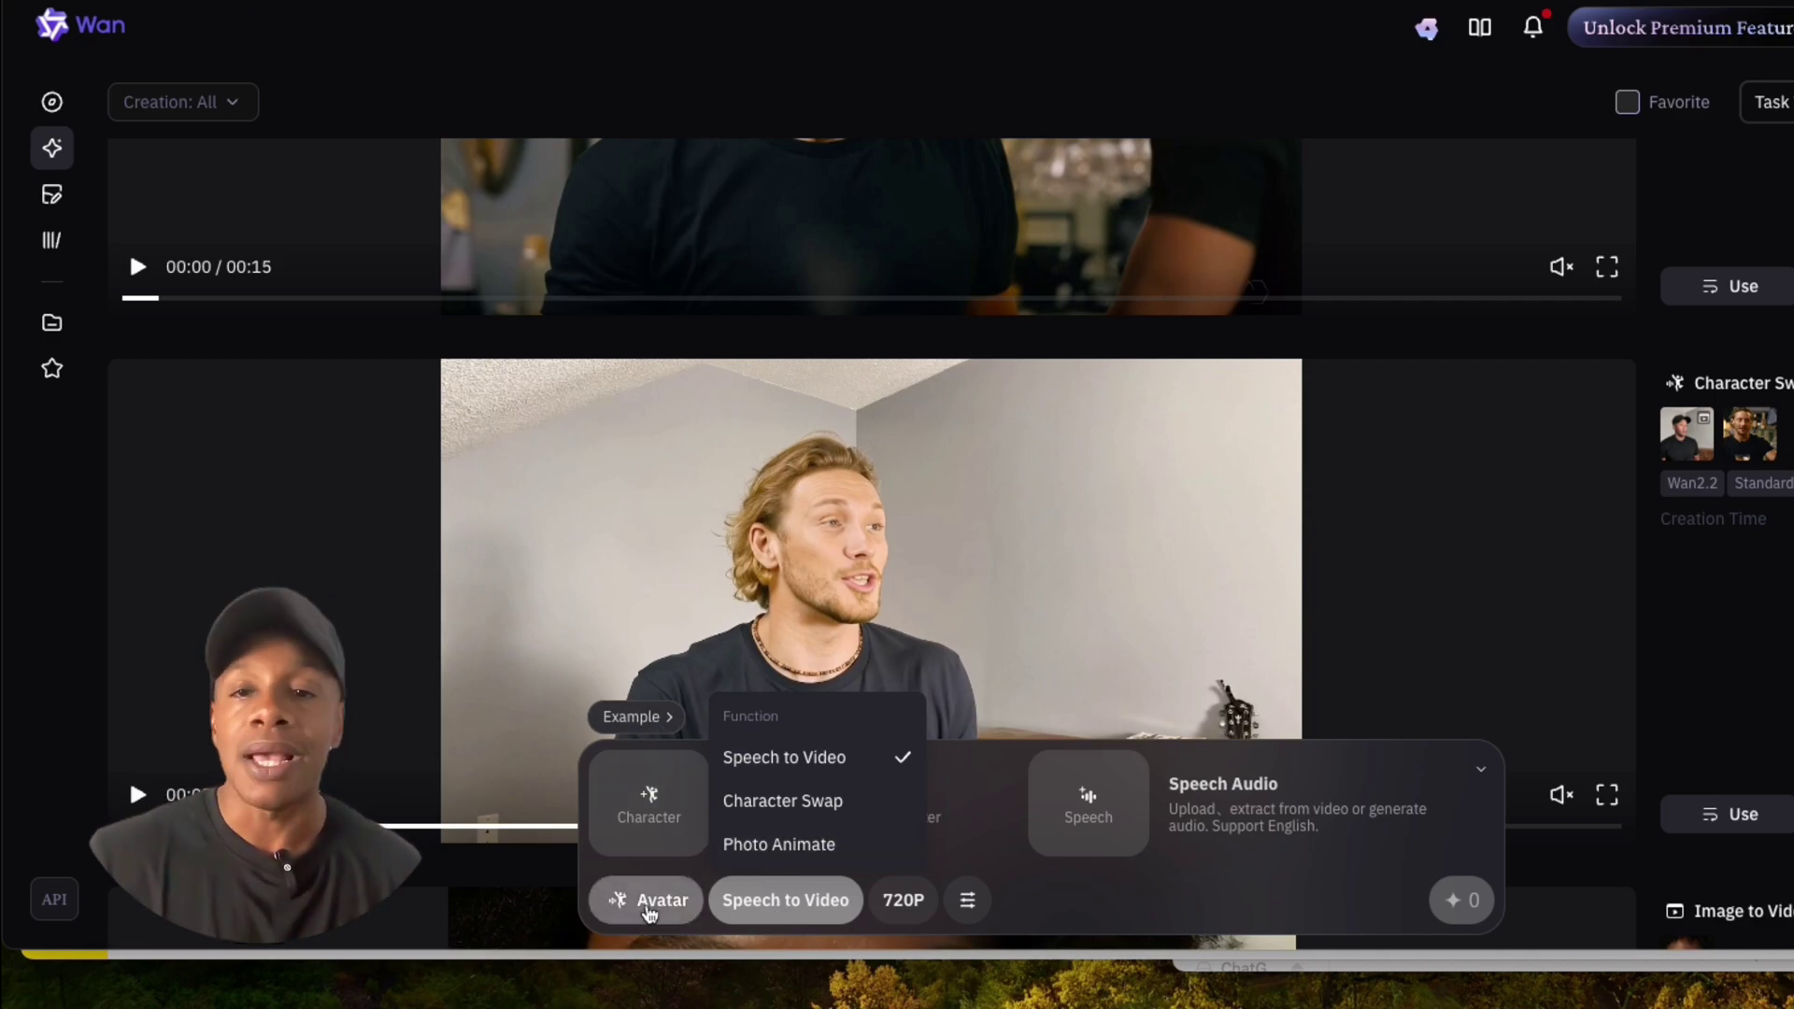
pyautogui.click(976, 832)
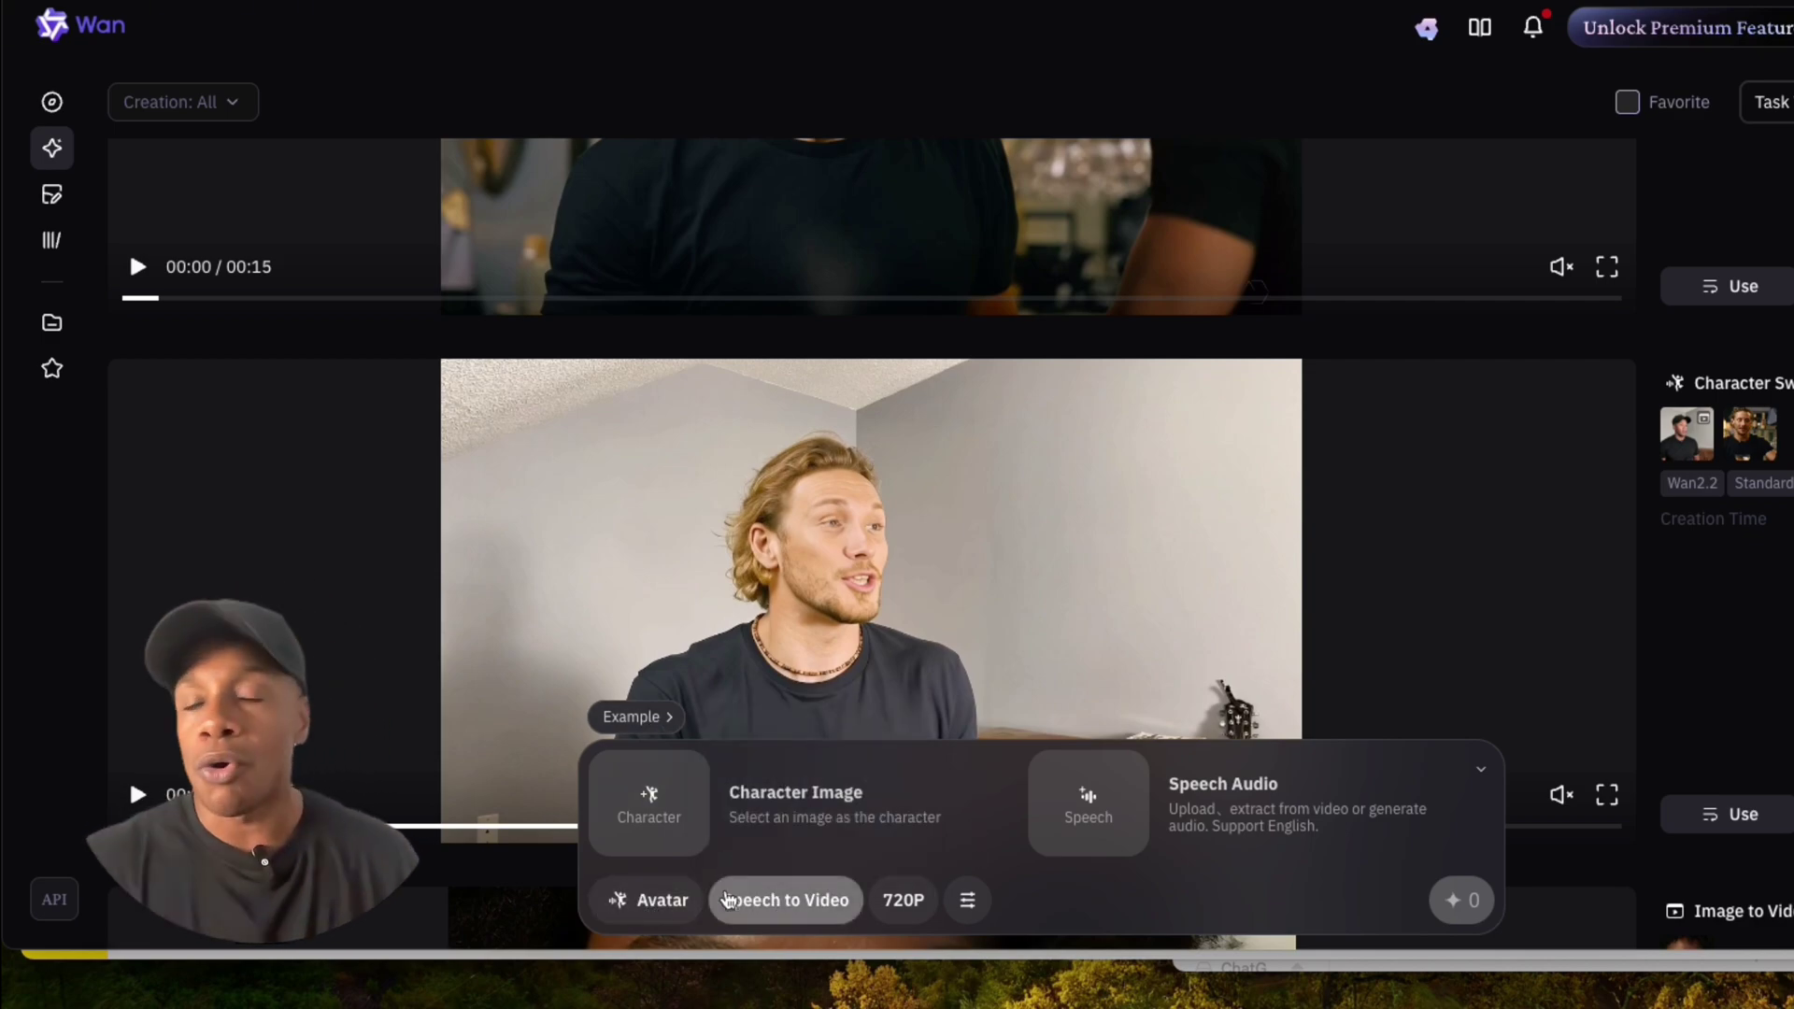
pyautogui.click(662, 902)
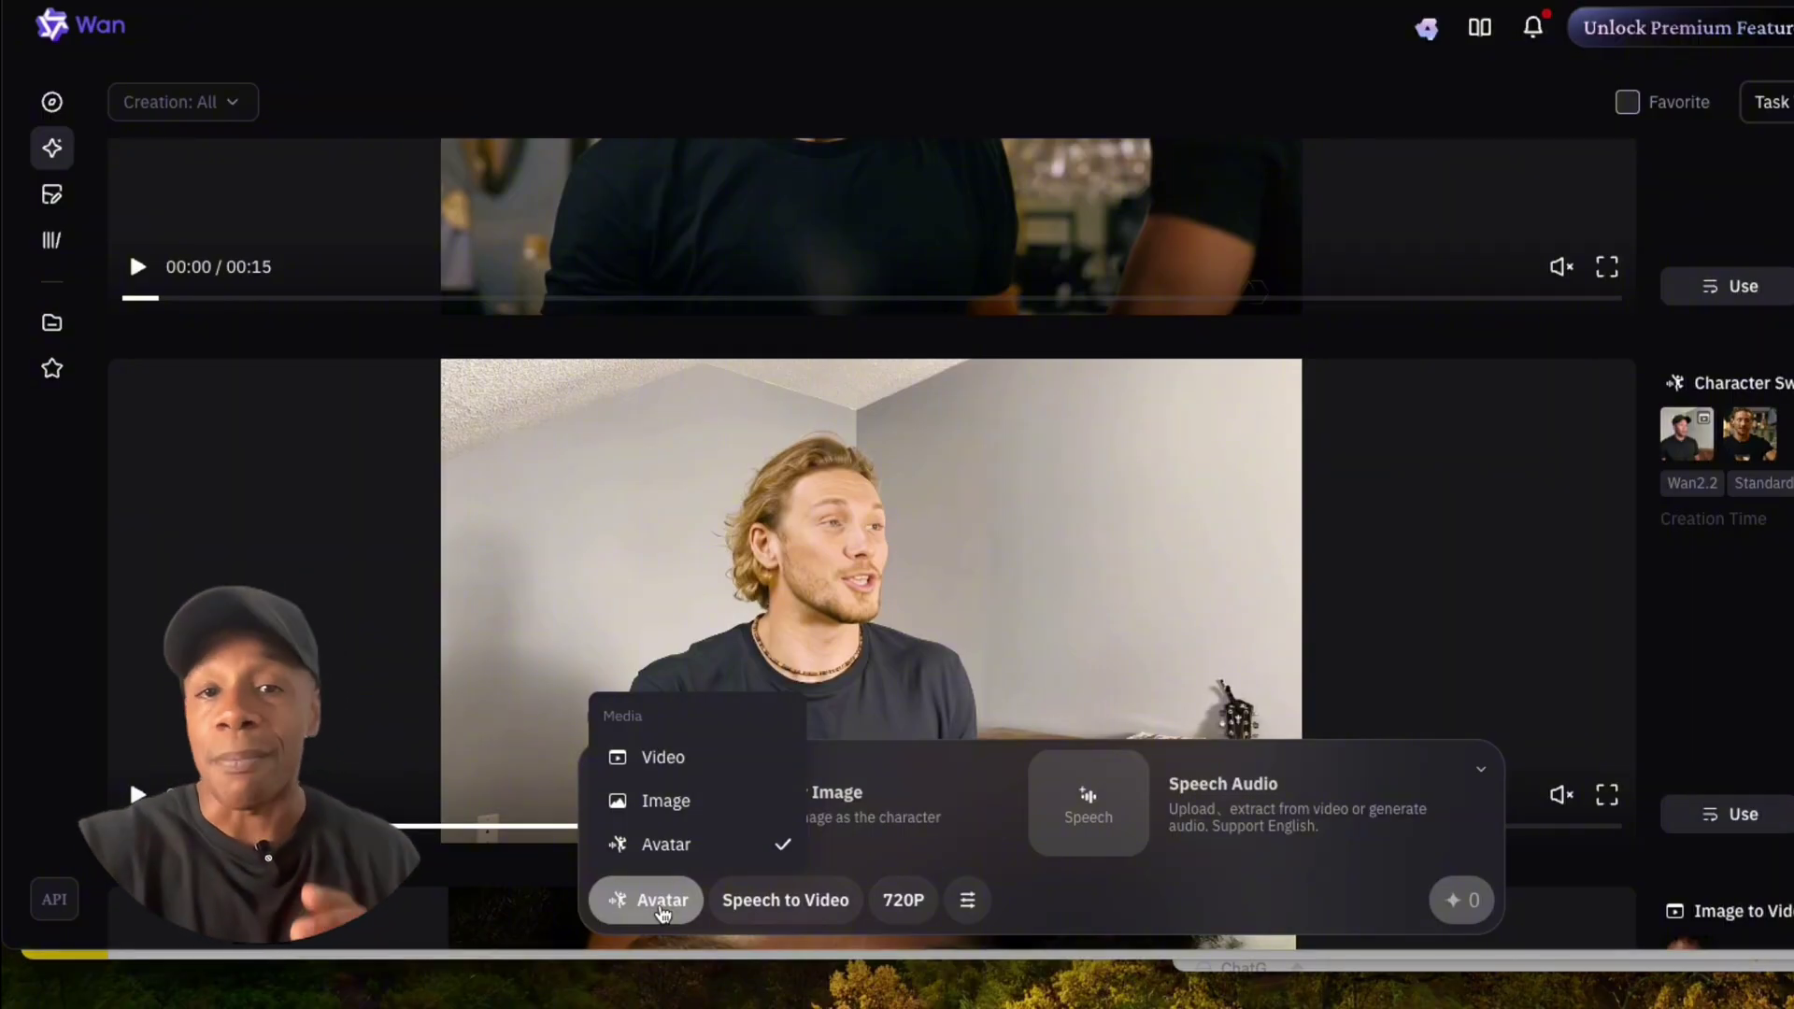
pyautogui.click(681, 846)
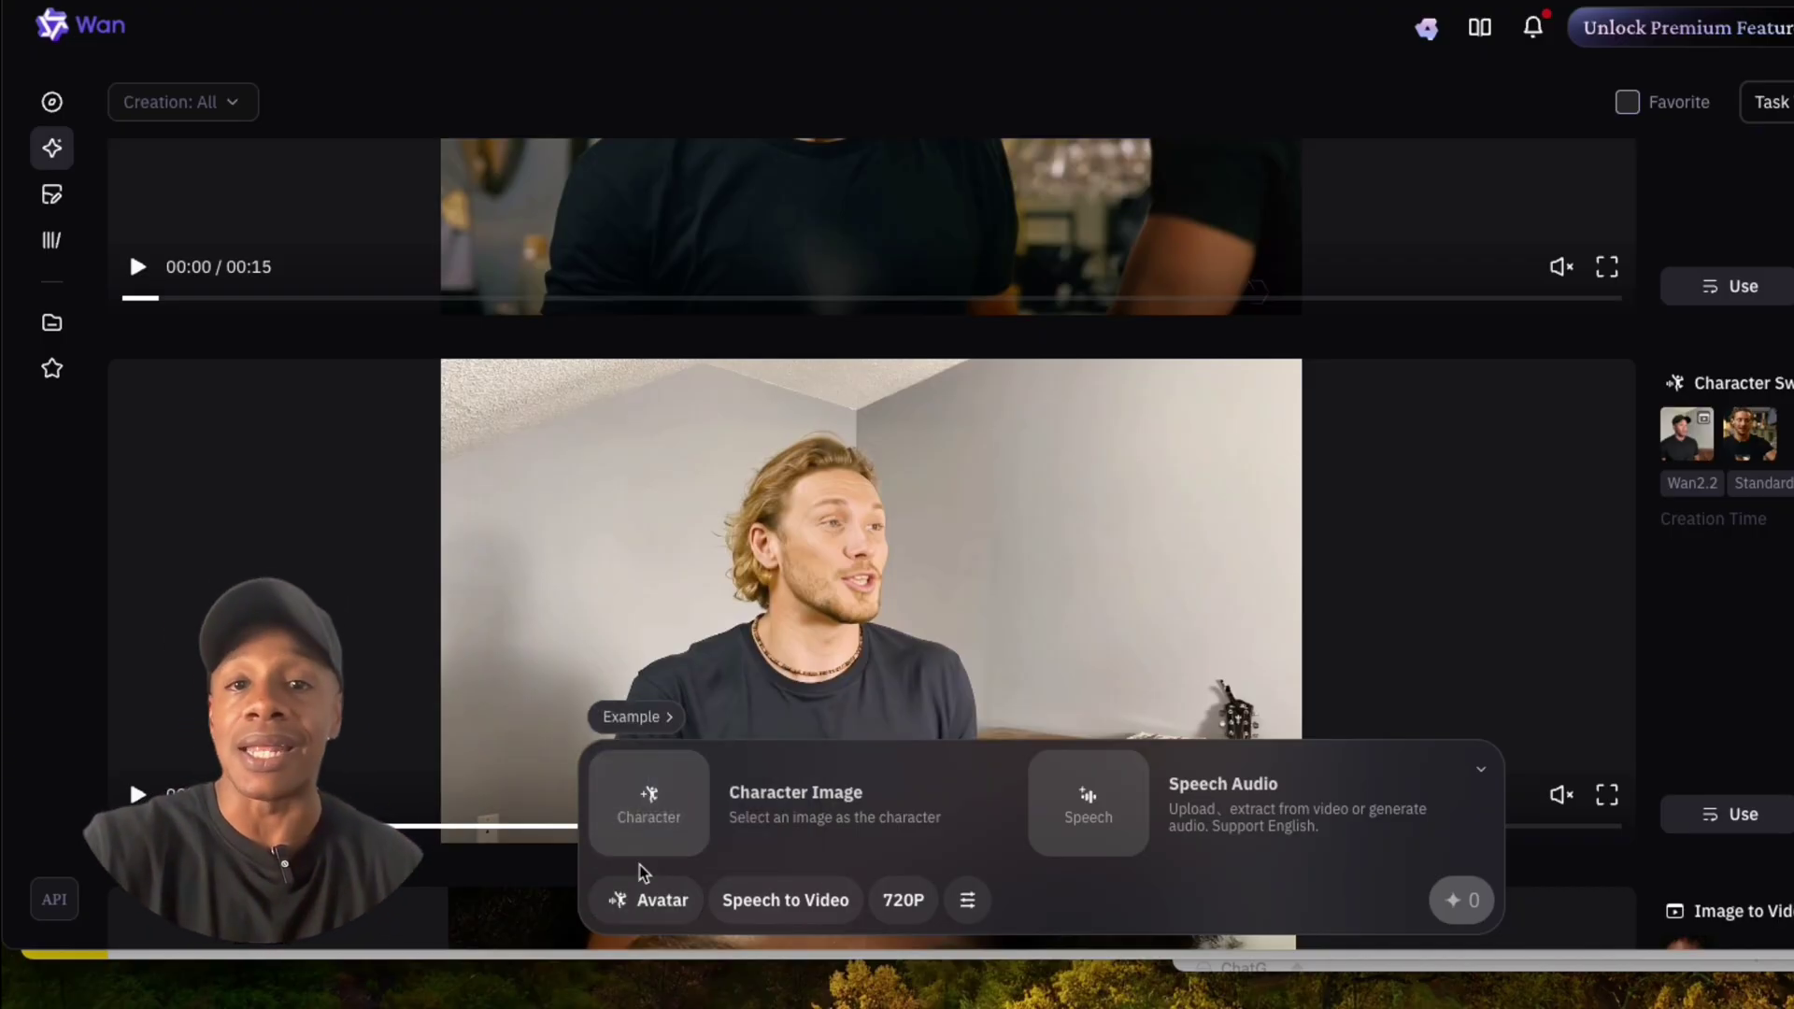
pyautogui.click(767, 905)
pyautogui.click(770, 901)
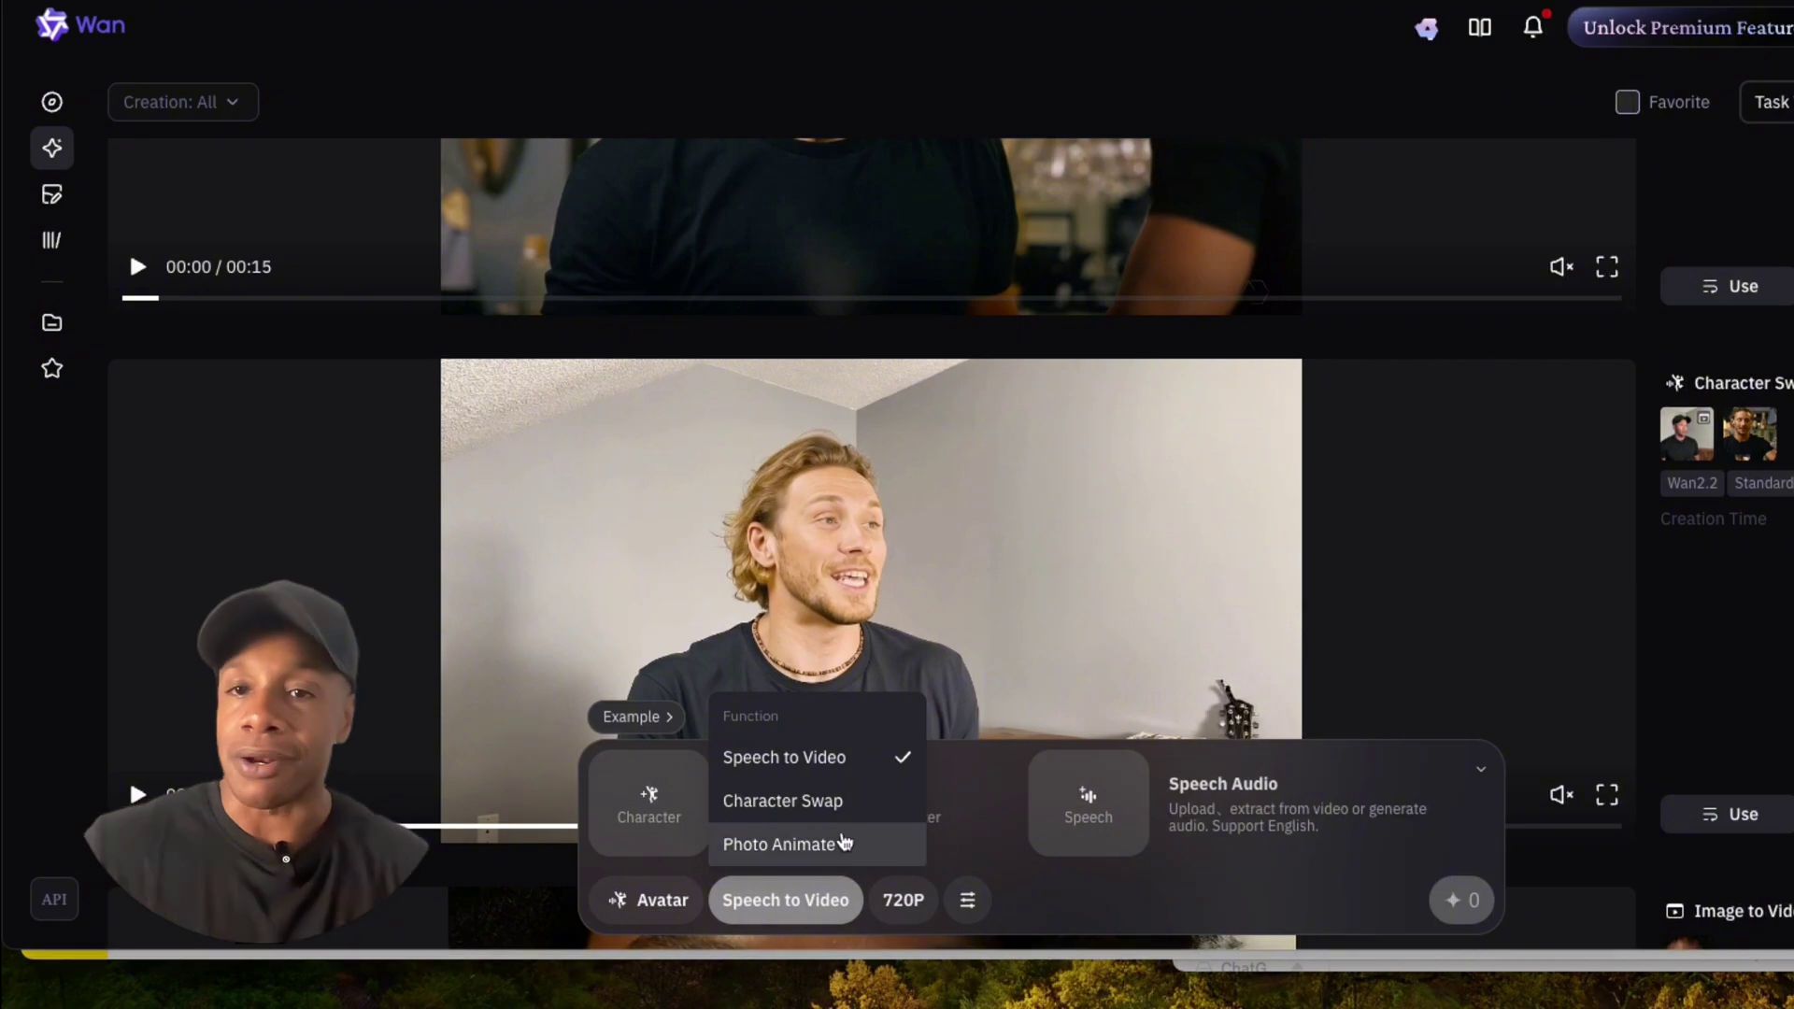
pyautogui.click(935, 673)
# Step: Preview the character image used for the Character Swap video of the blond man
pyautogui.scroll(-1, 962, 654)
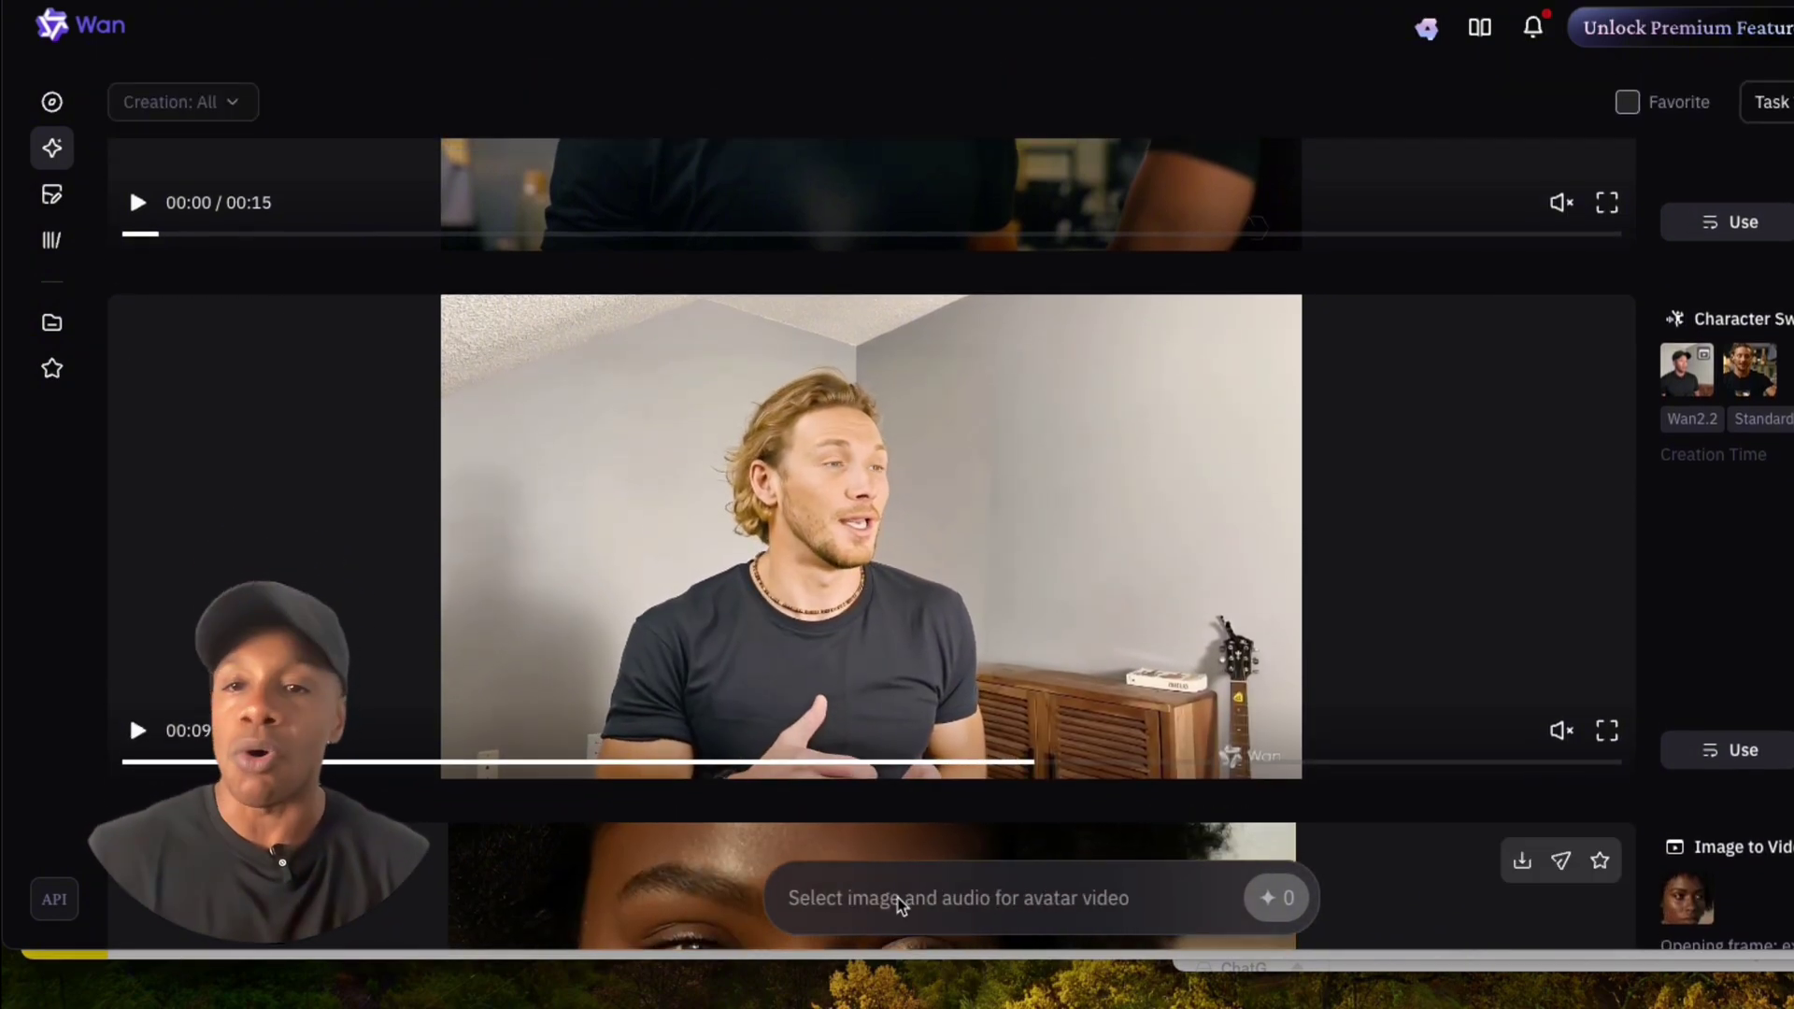
pyautogui.click(921, 864)
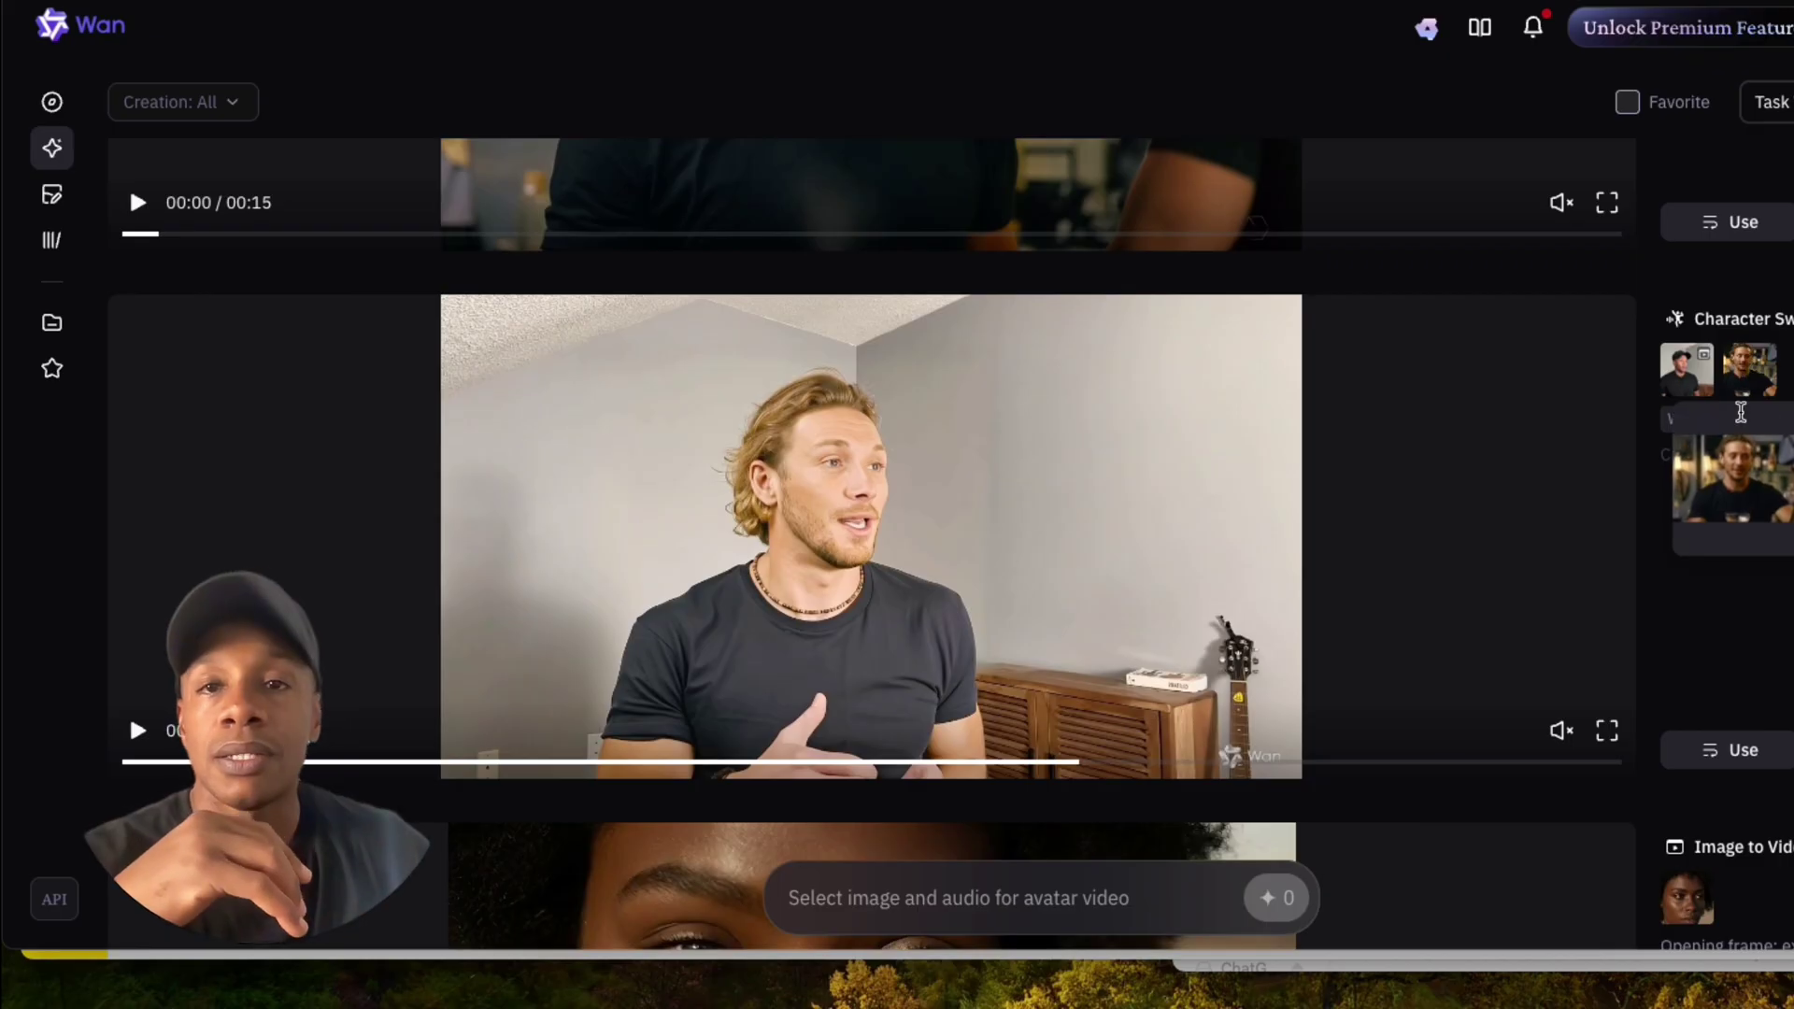
pyautogui.moveTo(1750, 387)
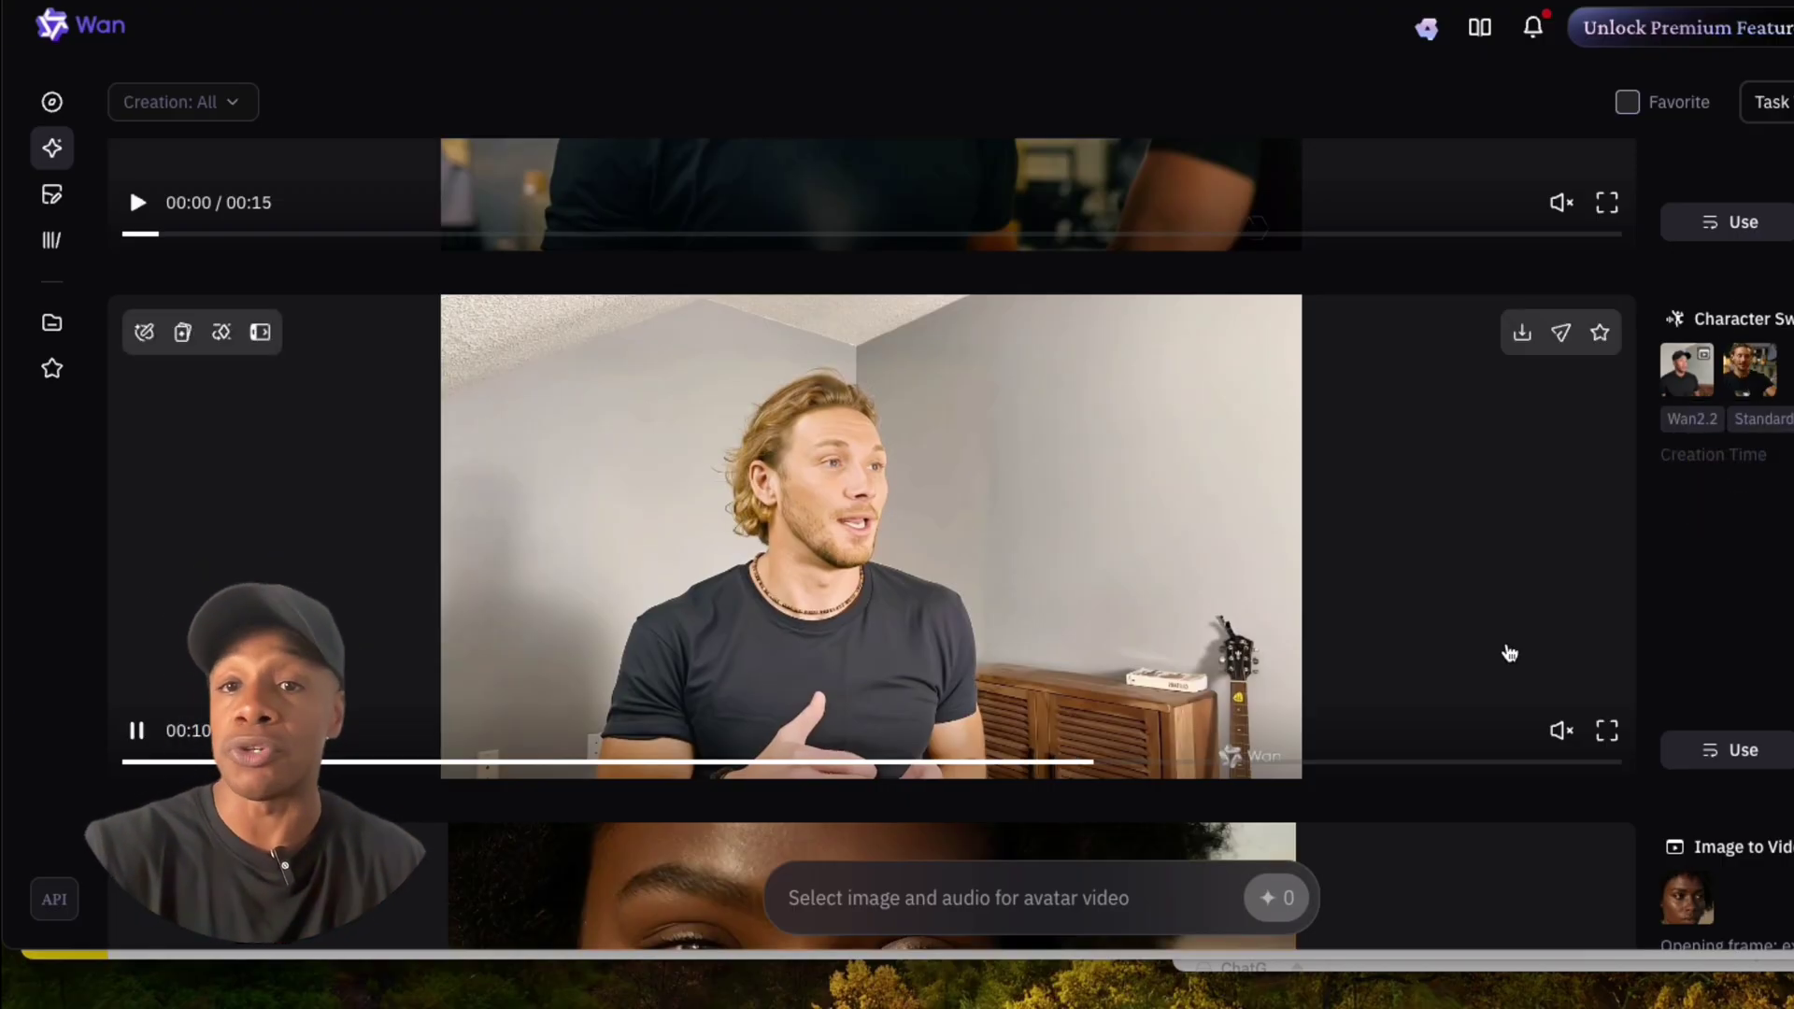
# Step: Set the avatar function to Character Swap in the generation settings
pyautogui.click(1066, 874)
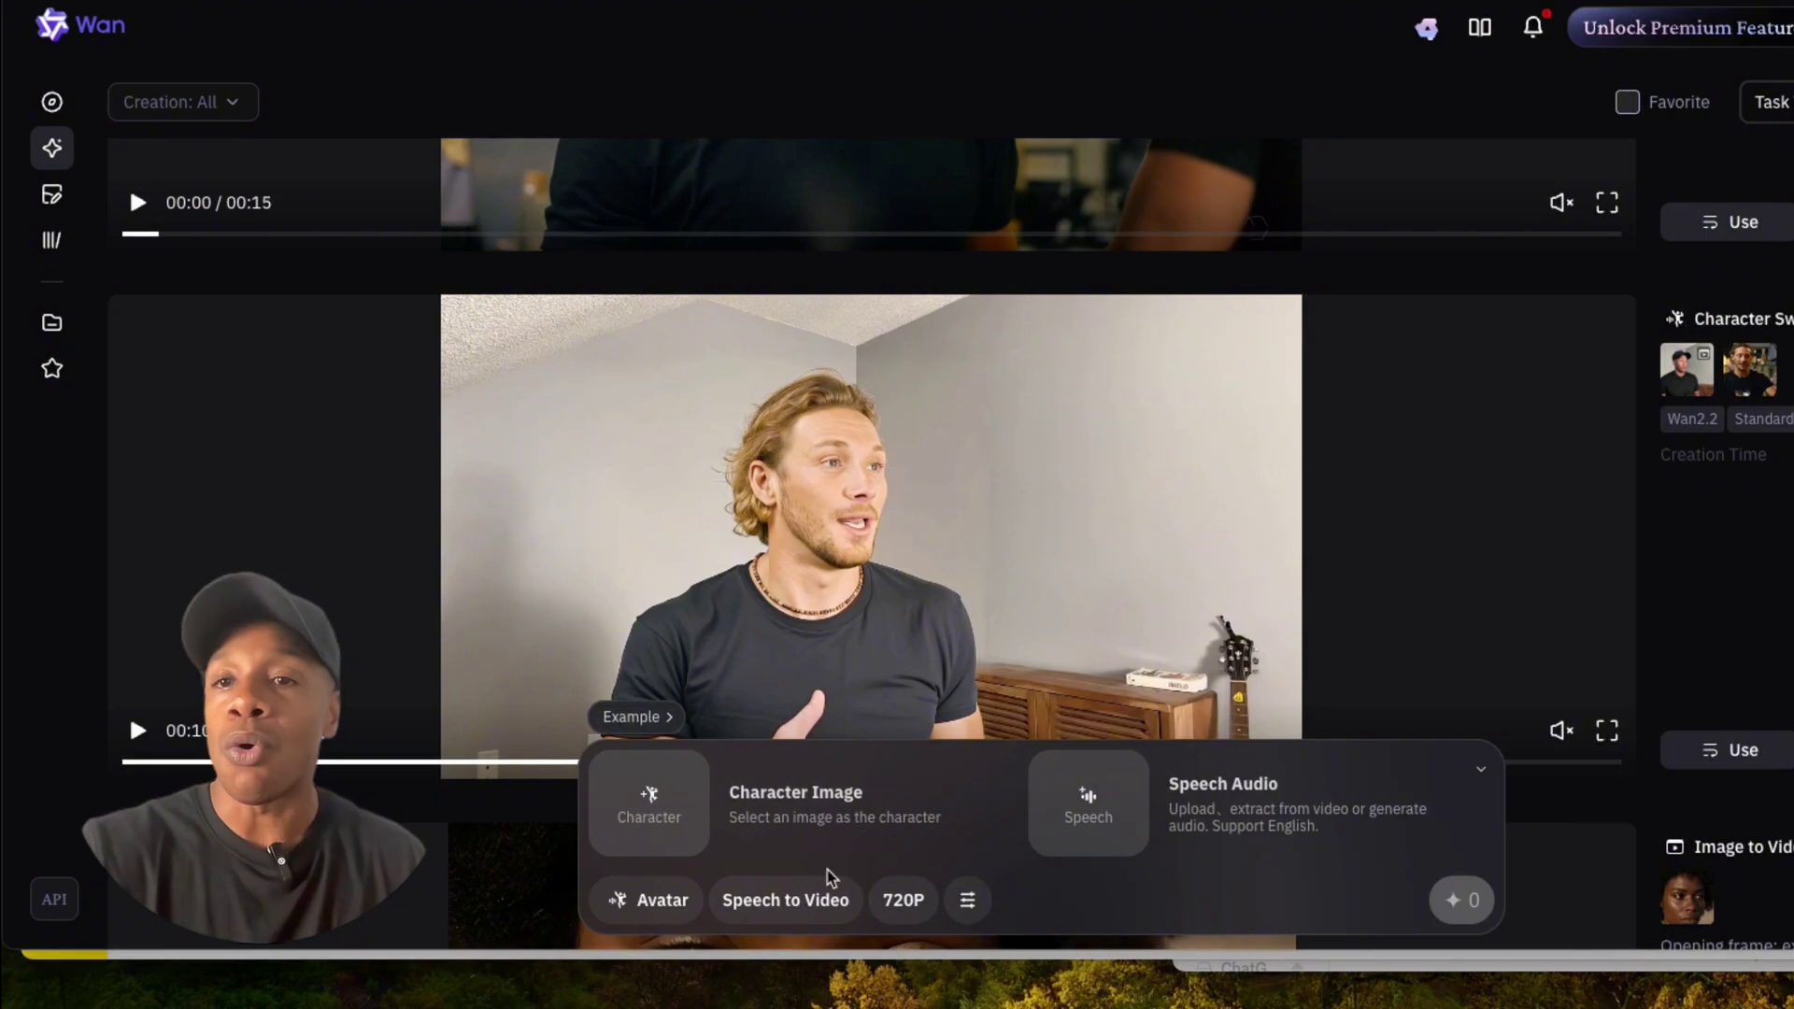
pyautogui.click(783, 897)
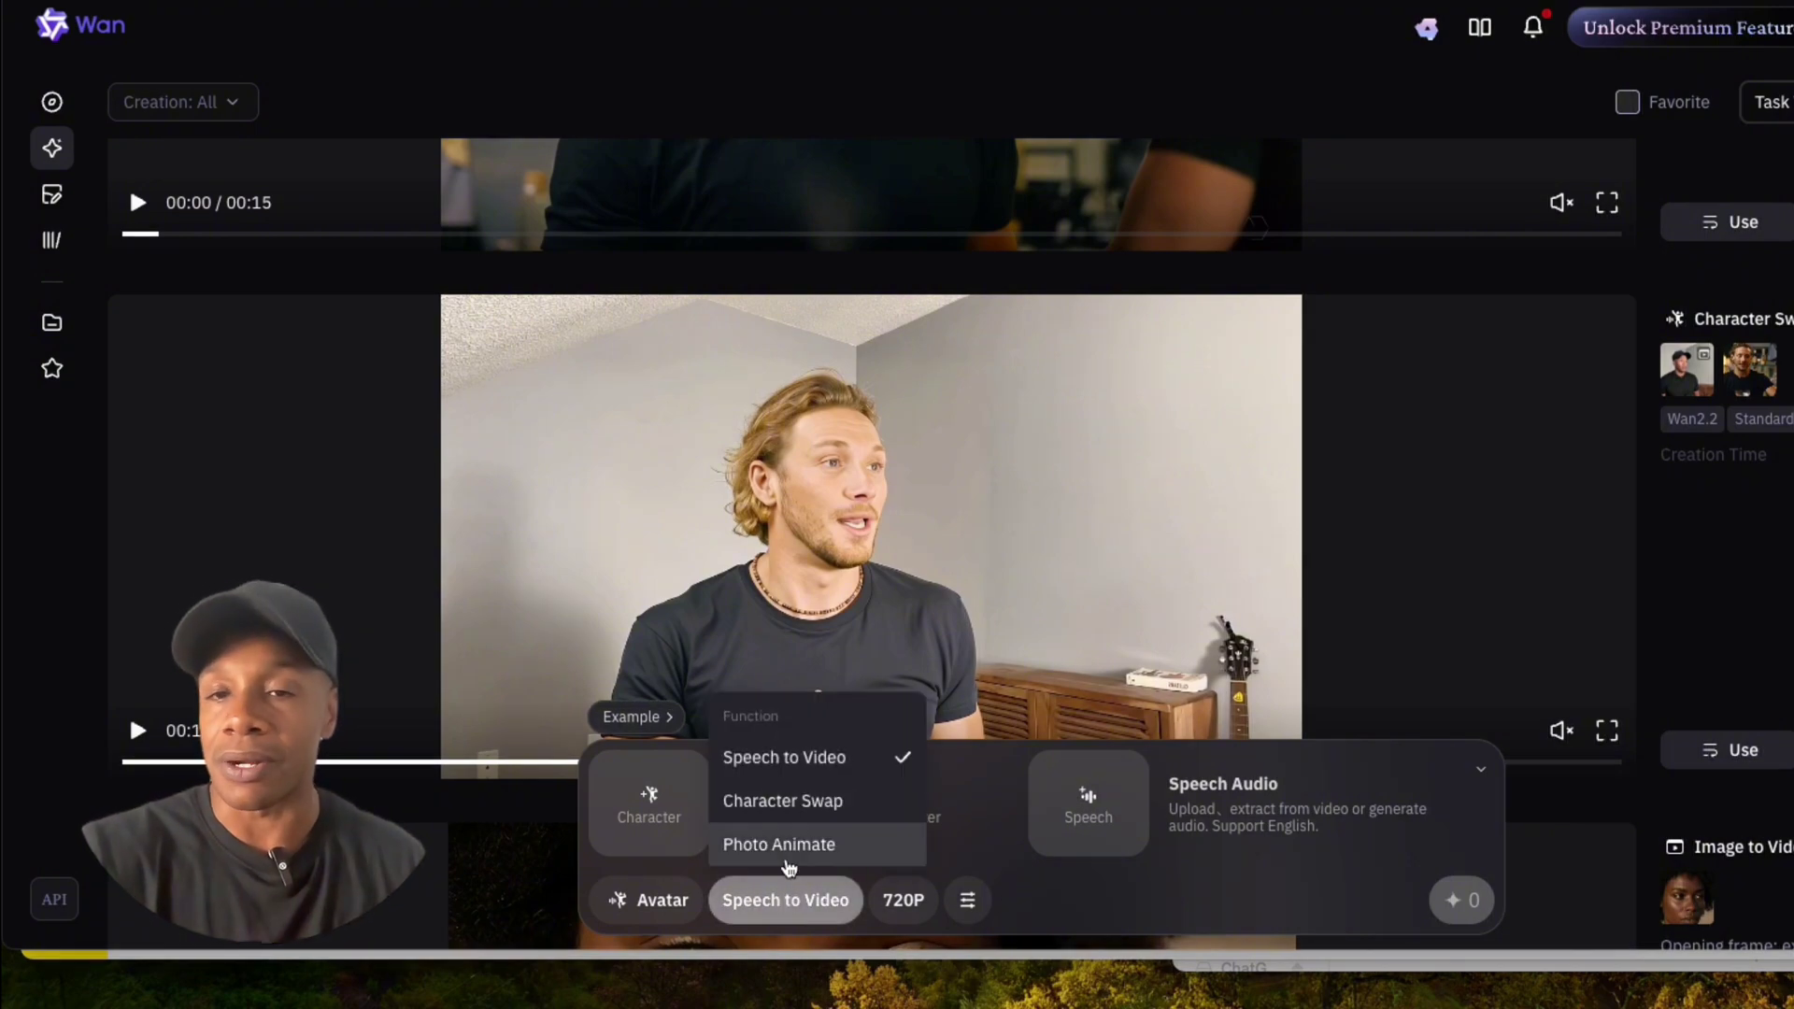
pyautogui.click(786, 809)
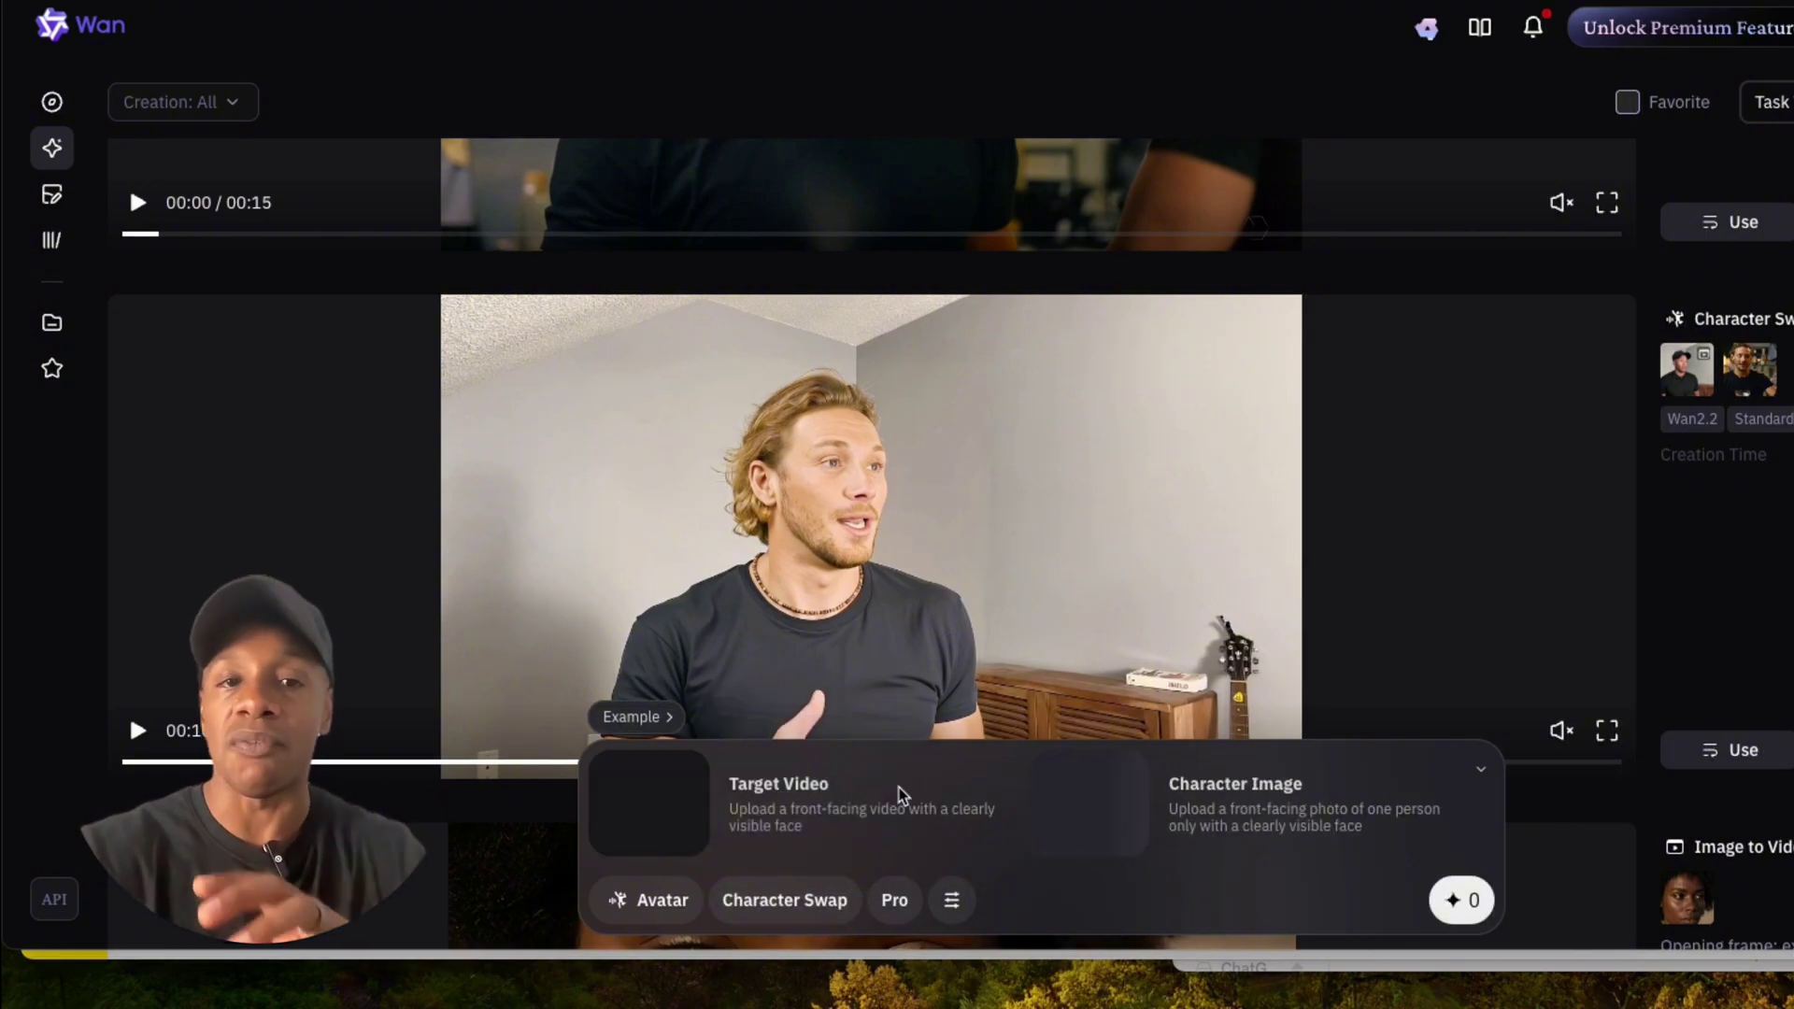